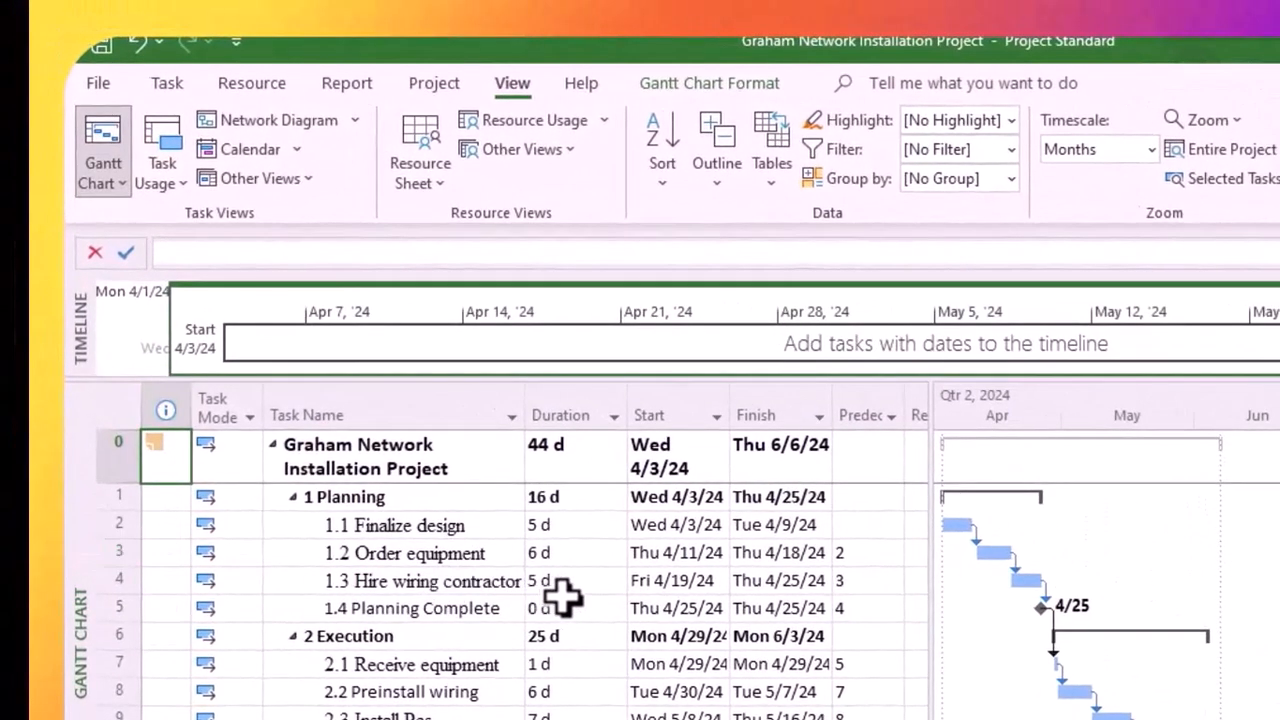
pyautogui.rightClick(562, 598)
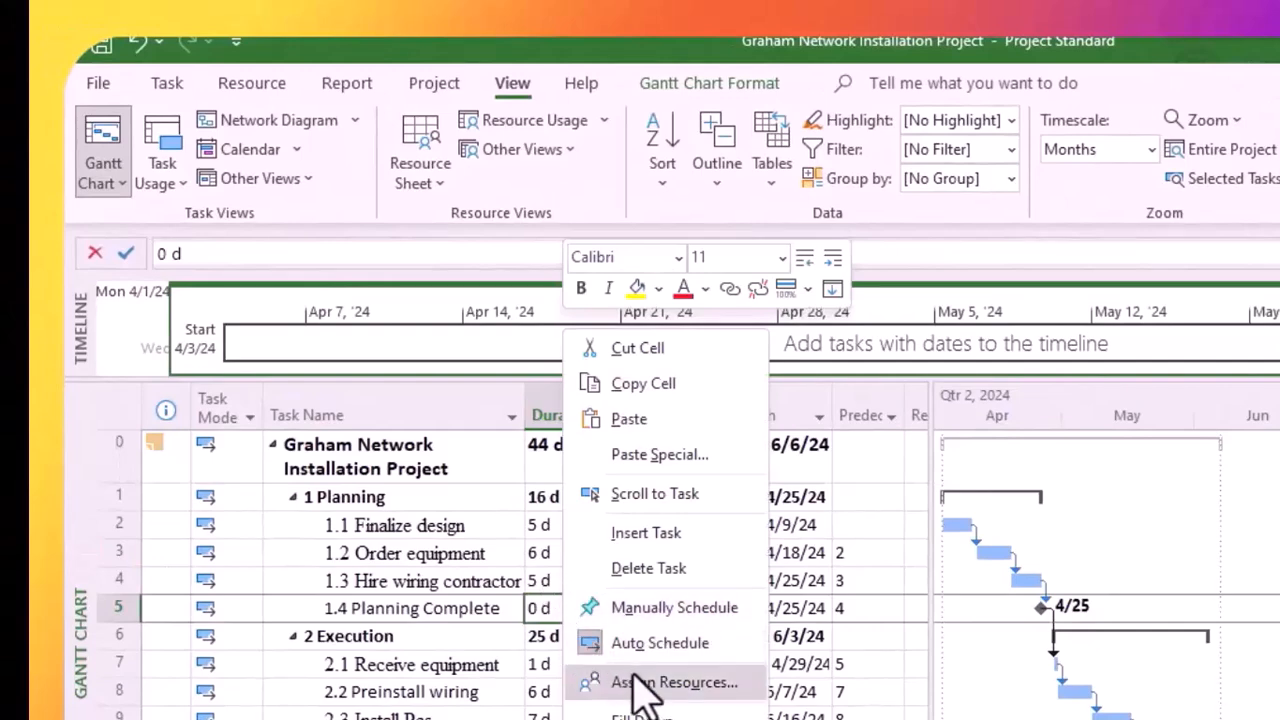
pyautogui.click(280, 88)
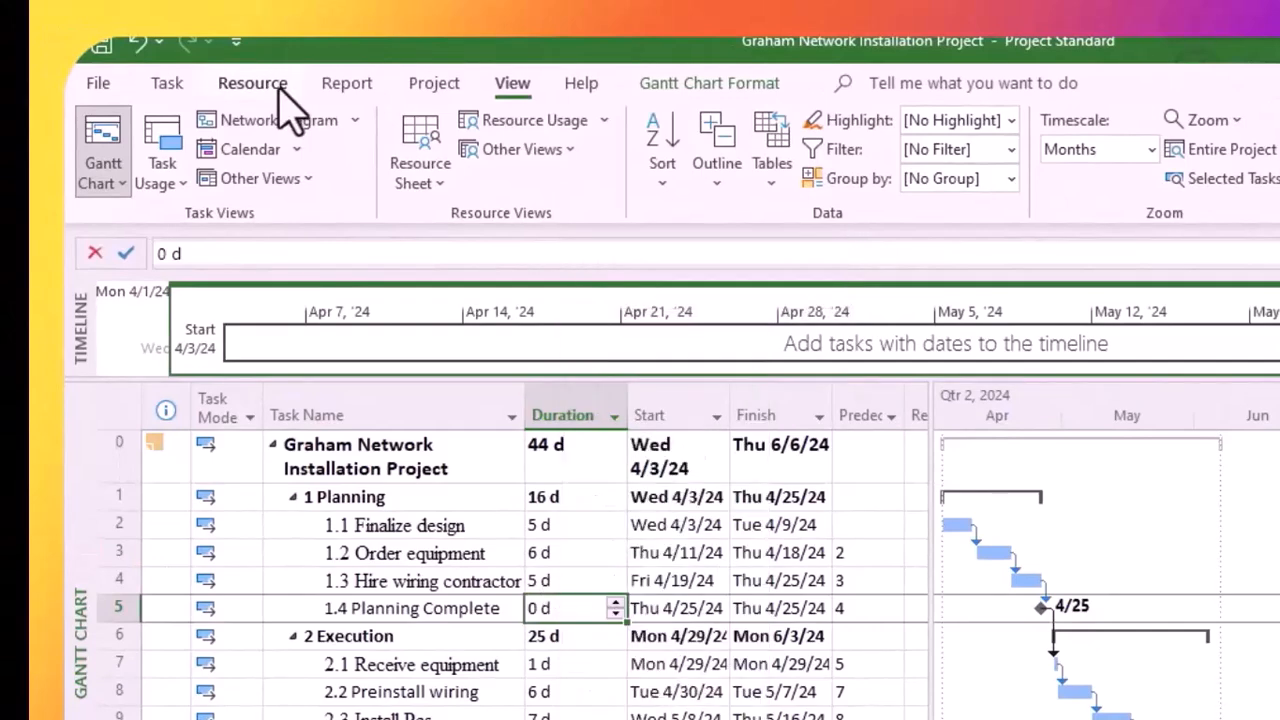
pyautogui.click(280, 87)
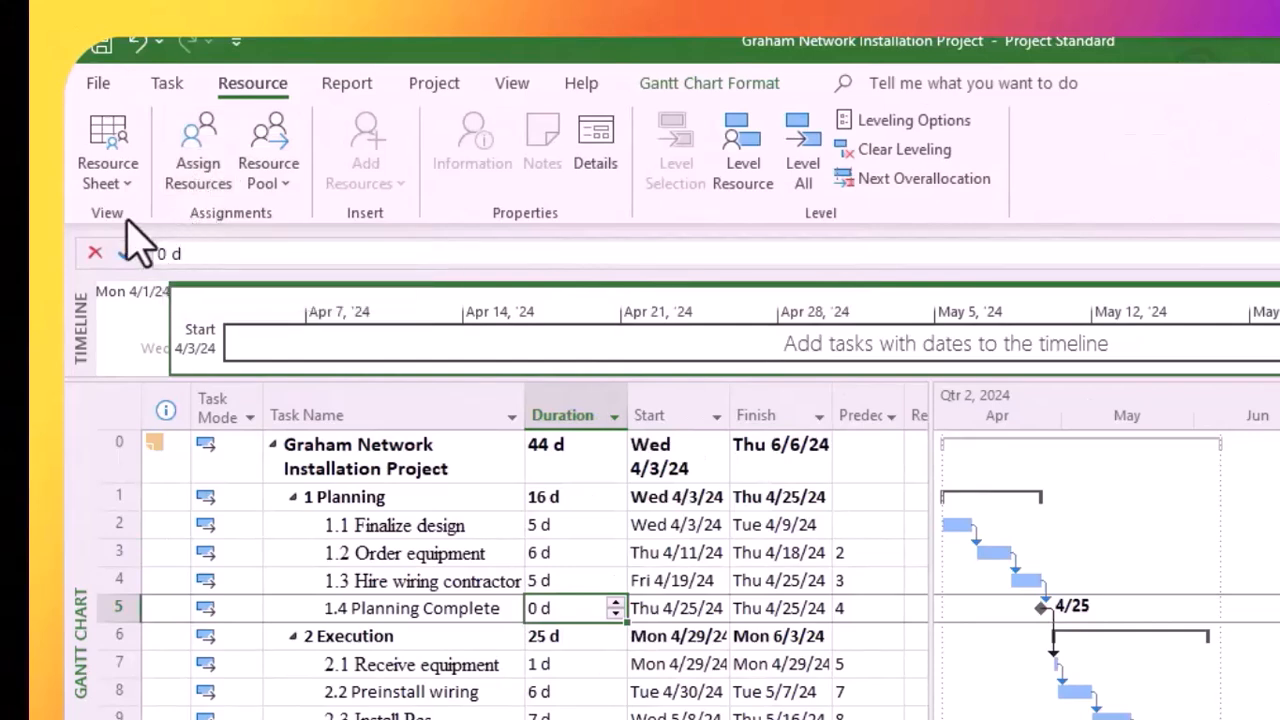
pyautogui.rightClick(75, 476)
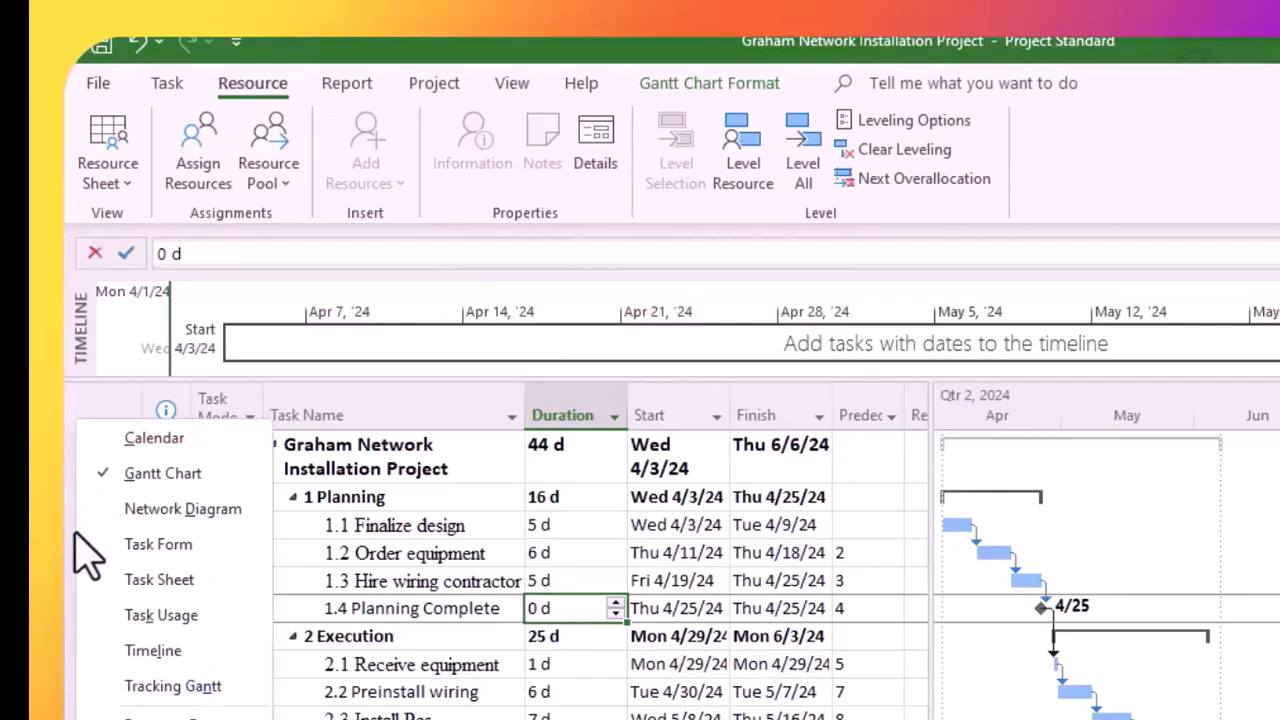
pyautogui.click(158, 545)
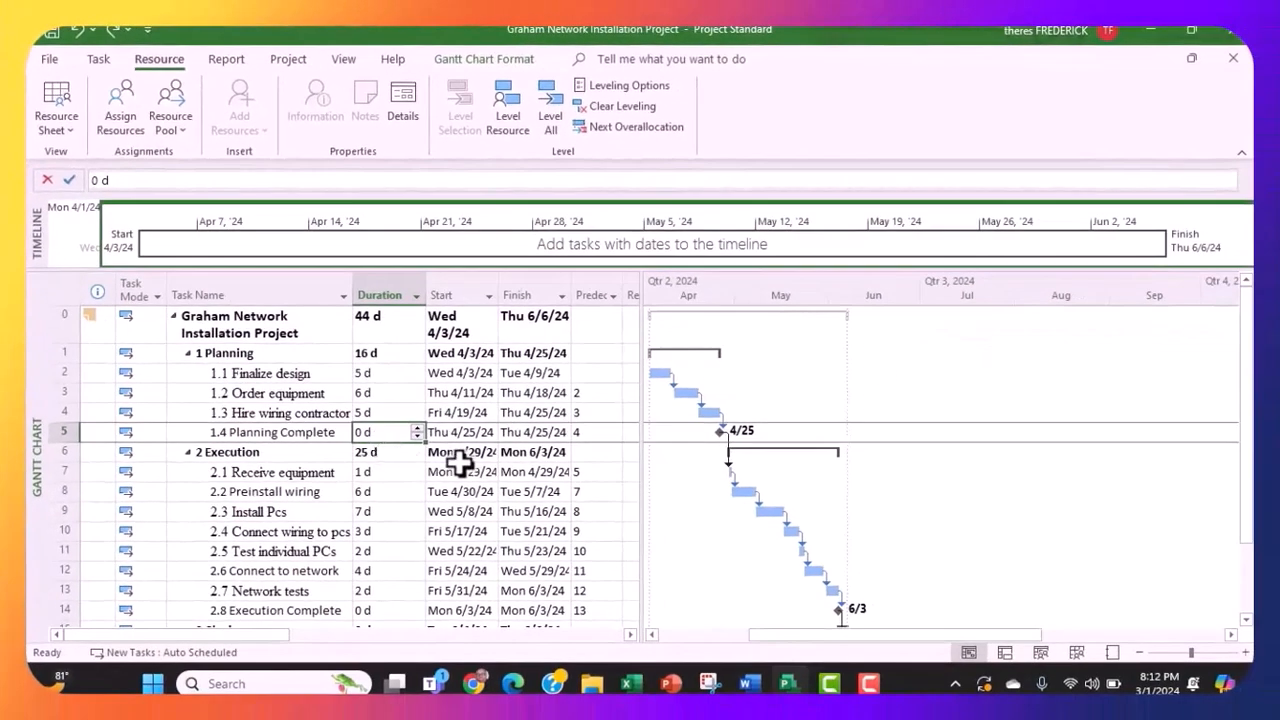
# View the resource assignments in the task information of 2.1 Receive equipment and close it unchanged
pyautogui.doubleClick(461, 469)
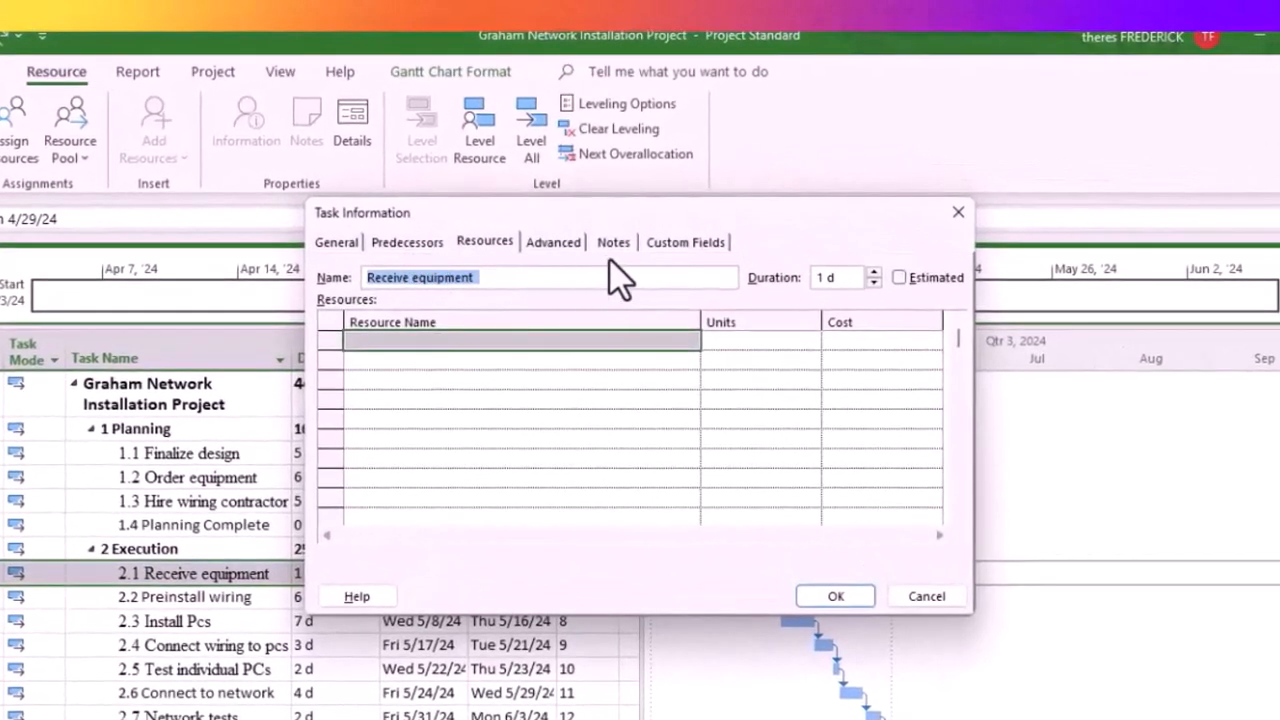
pyautogui.click(500, 245)
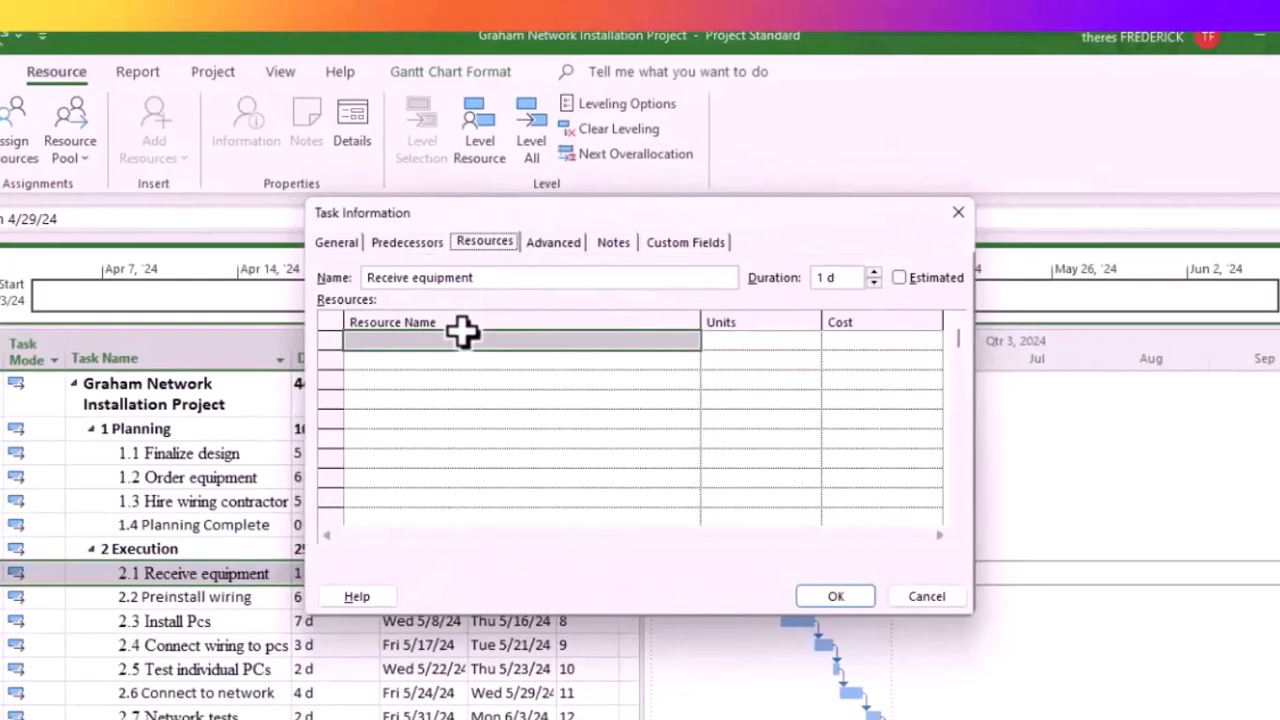
pyautogui.click(958, 212)
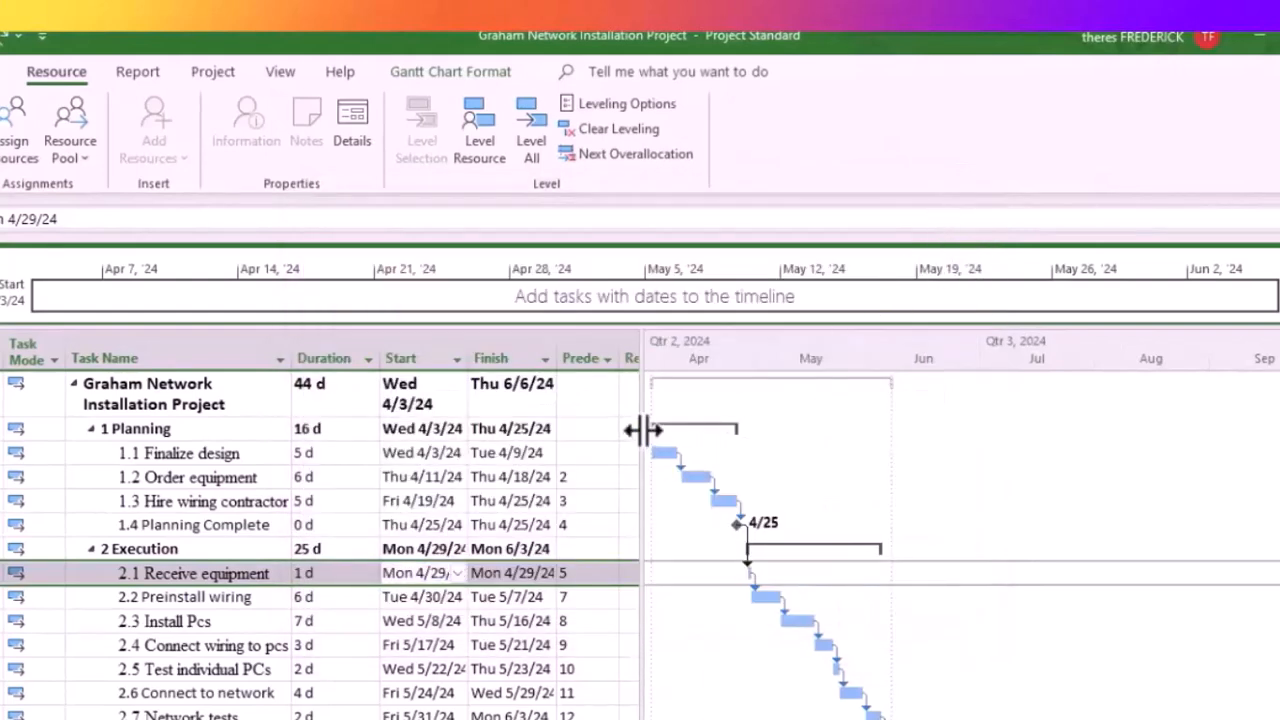
# Expose the Resource Names column of the task table and assign the person listed just before Technical Team to 1.1 Finalize design
pyautogui.moveTo(645, 430); pyautogui.dragTo(785, 450)
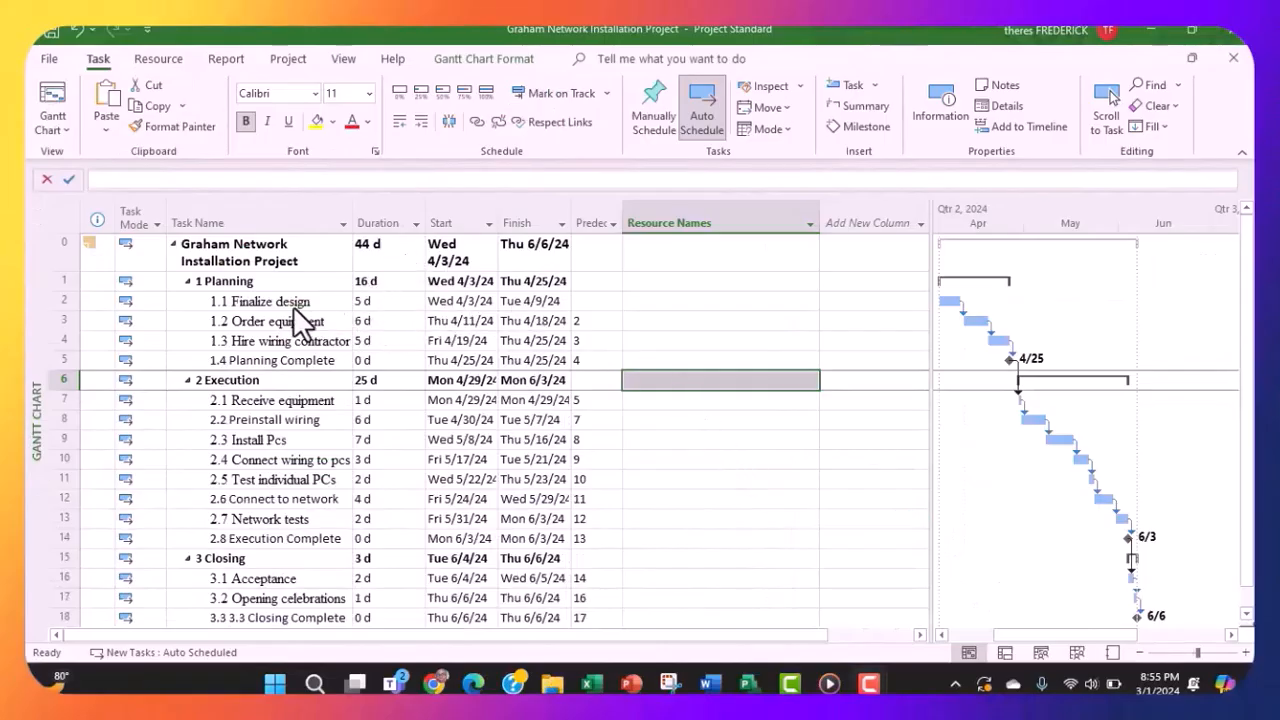
pyautogui.click(659, 301)
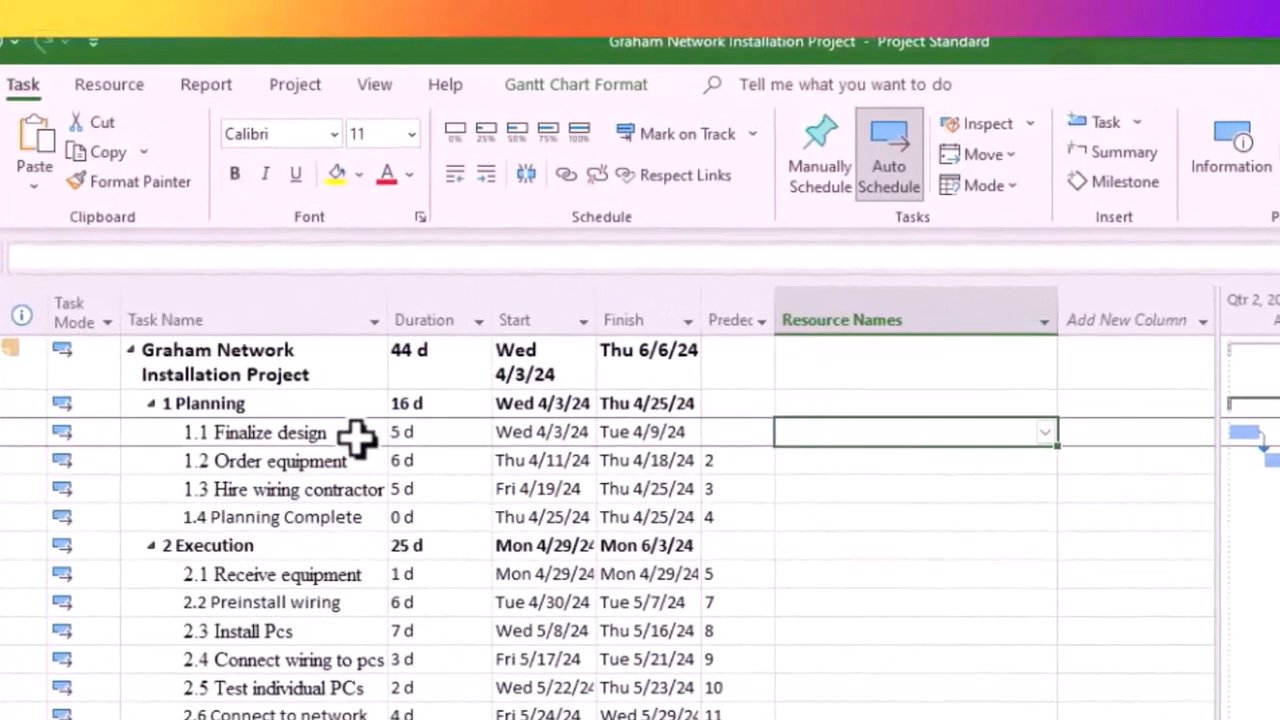
pyautogui.click(1045, 432)
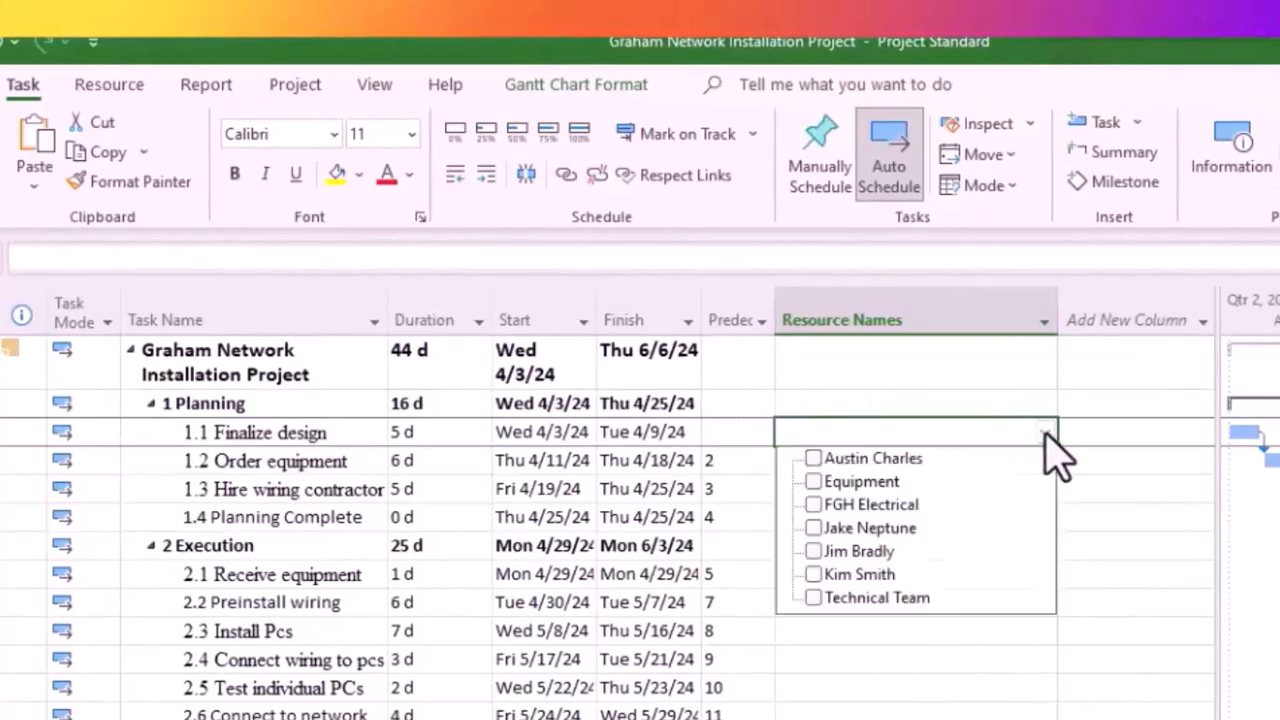
pyautogui.click(898, 578)
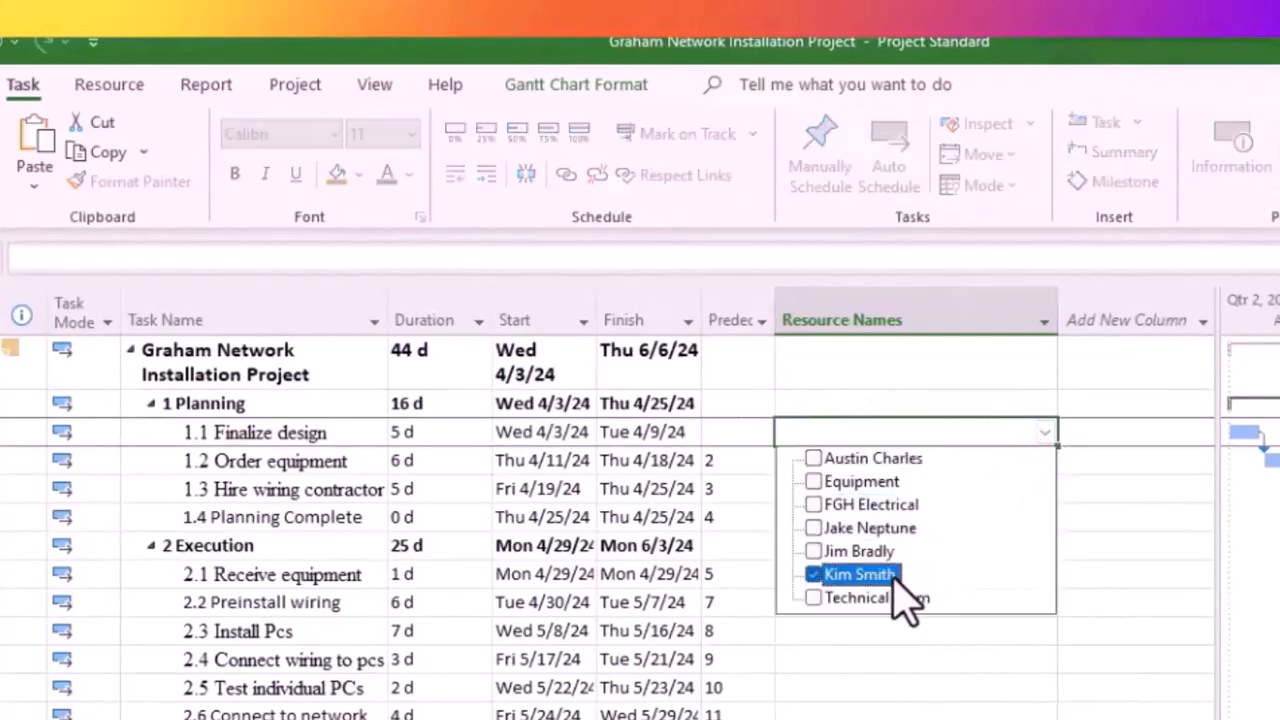
pyautogui.click(935, 645)
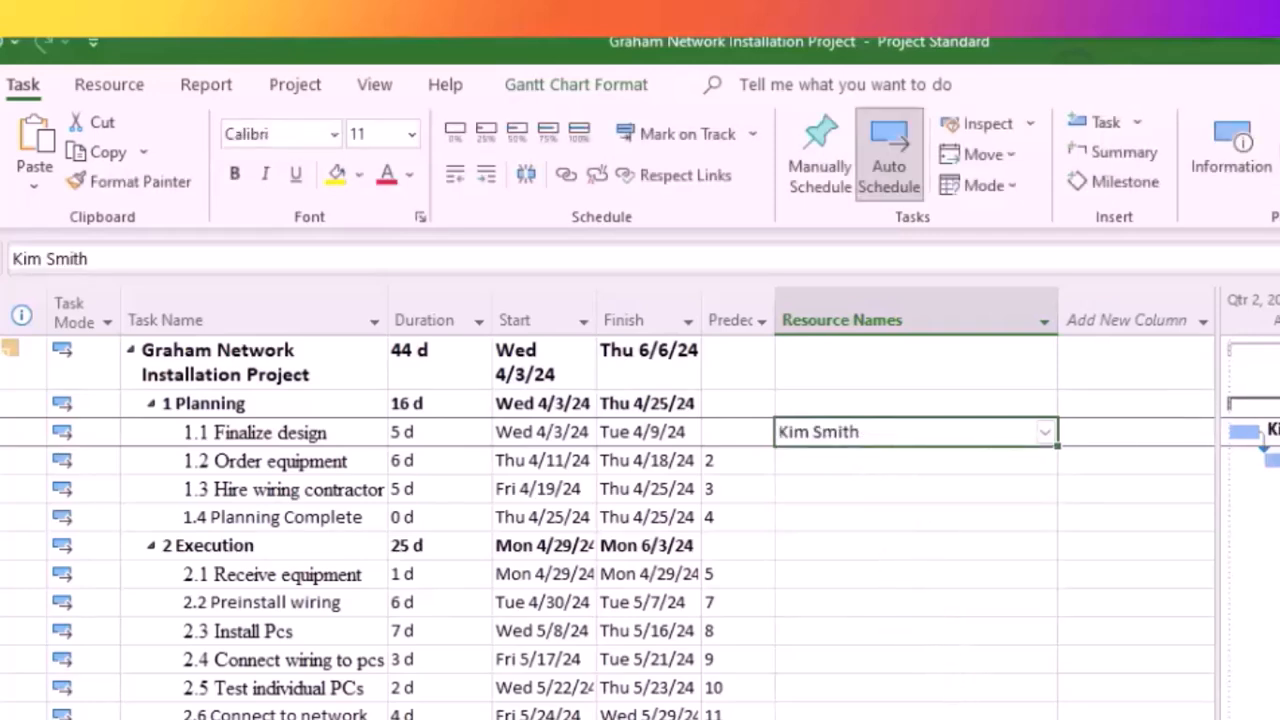
# Assign two people to 1.2 Order equipment in its Resource Names cell: the one listed before Equipment and the one after FGH Electrical
pyautogui.click(906, 460)
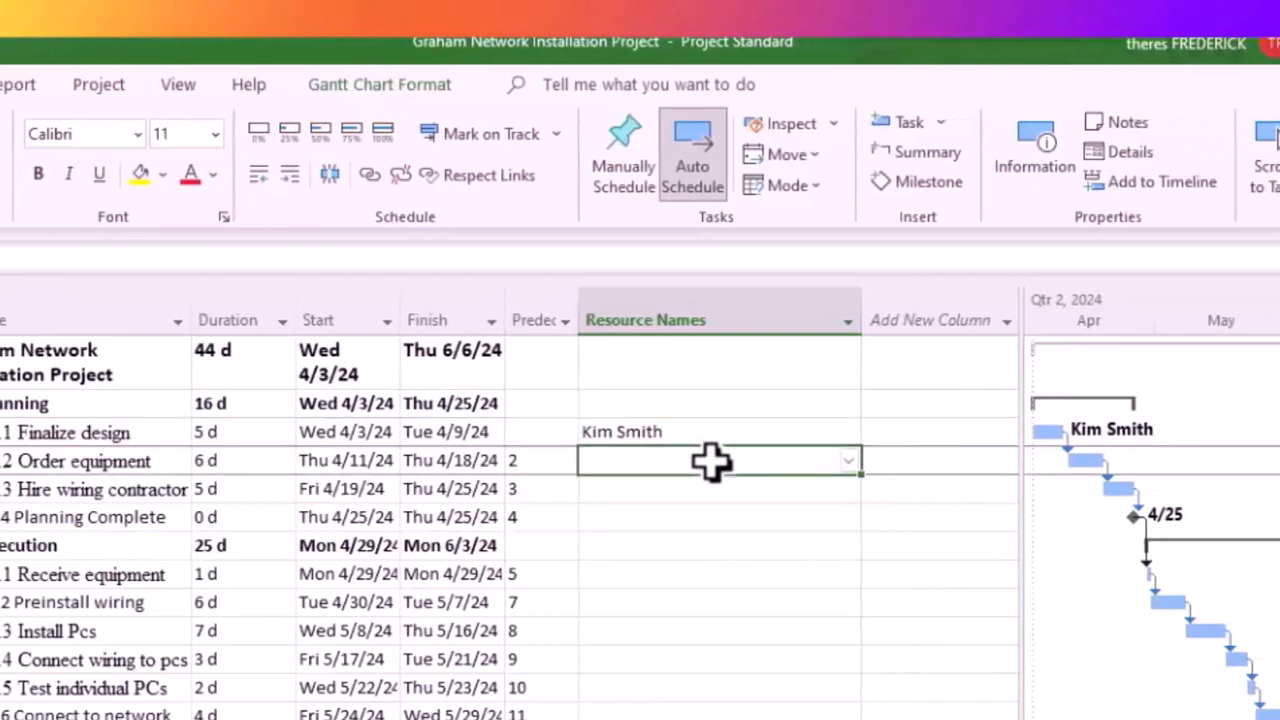
pyautogui.click(849, 462)
pyautogui.click(689, 488)
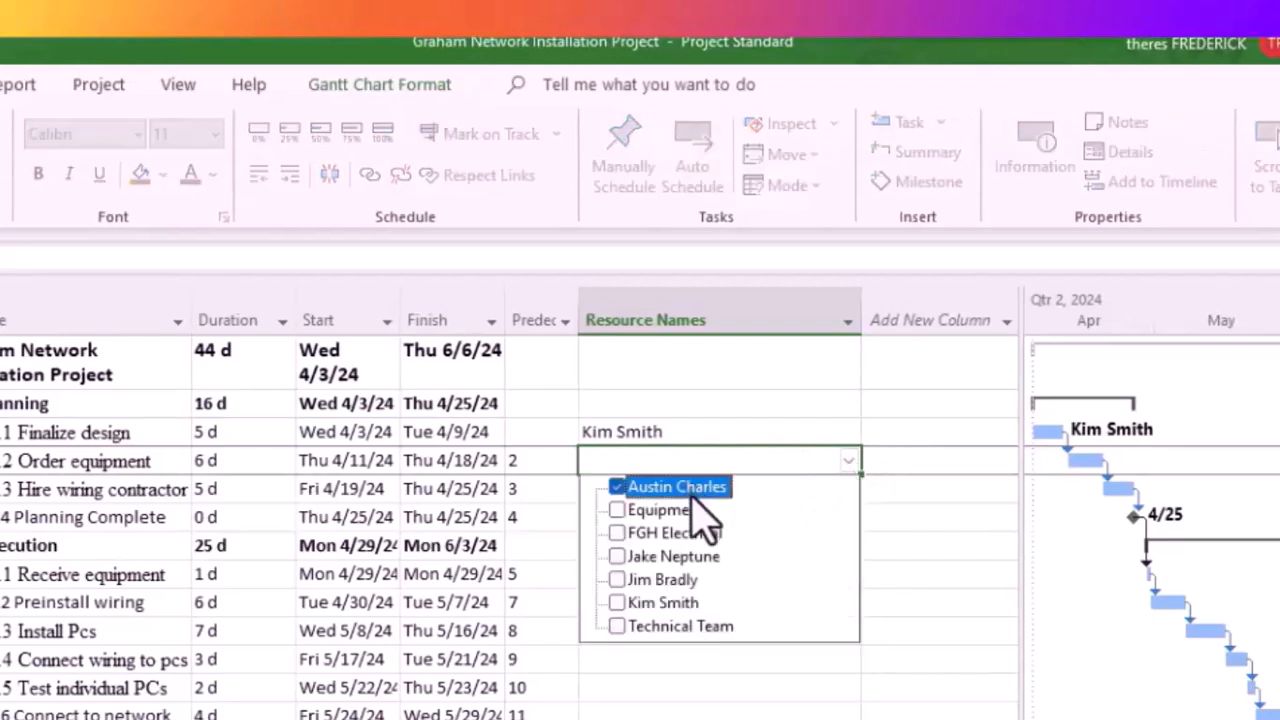
pyautogui.click(617, 556)
pyautogui.click(943, 571)
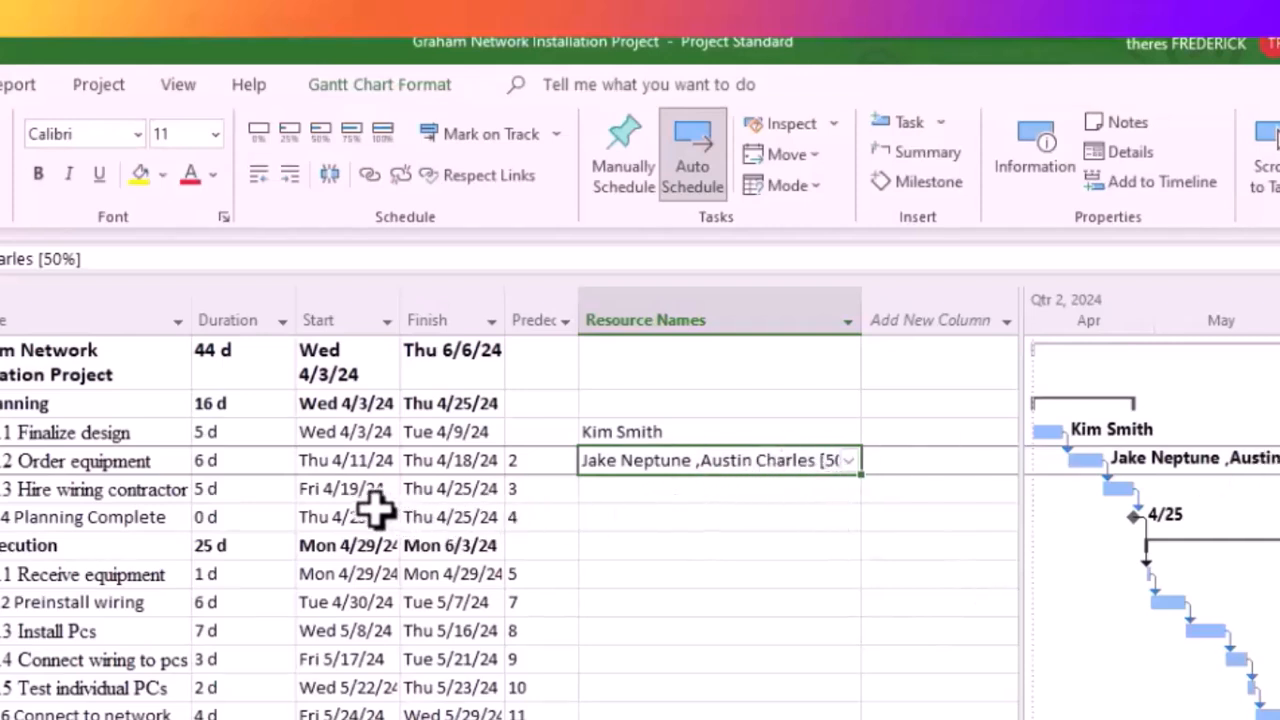
# Show the task details form below the Gantt chart for task 1.3 Hire wiring contractors
pyautogui.click(122, 488)
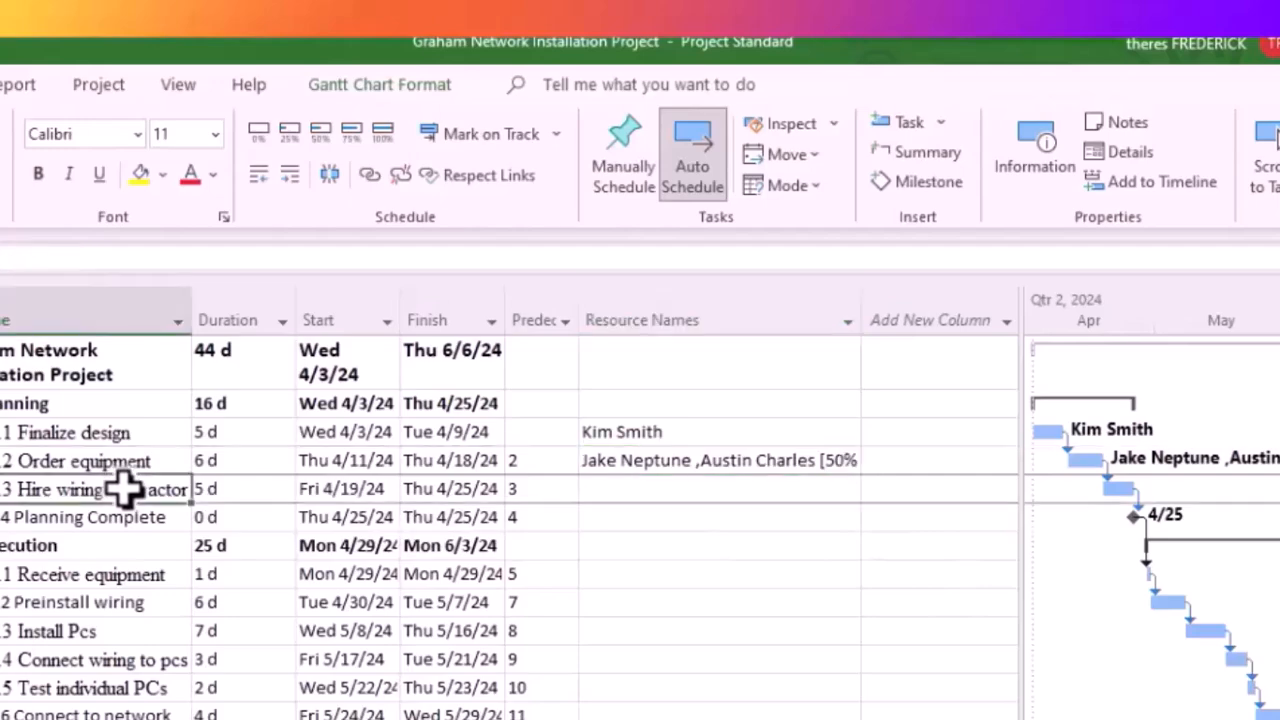
pyautogui.click(1145, 158)
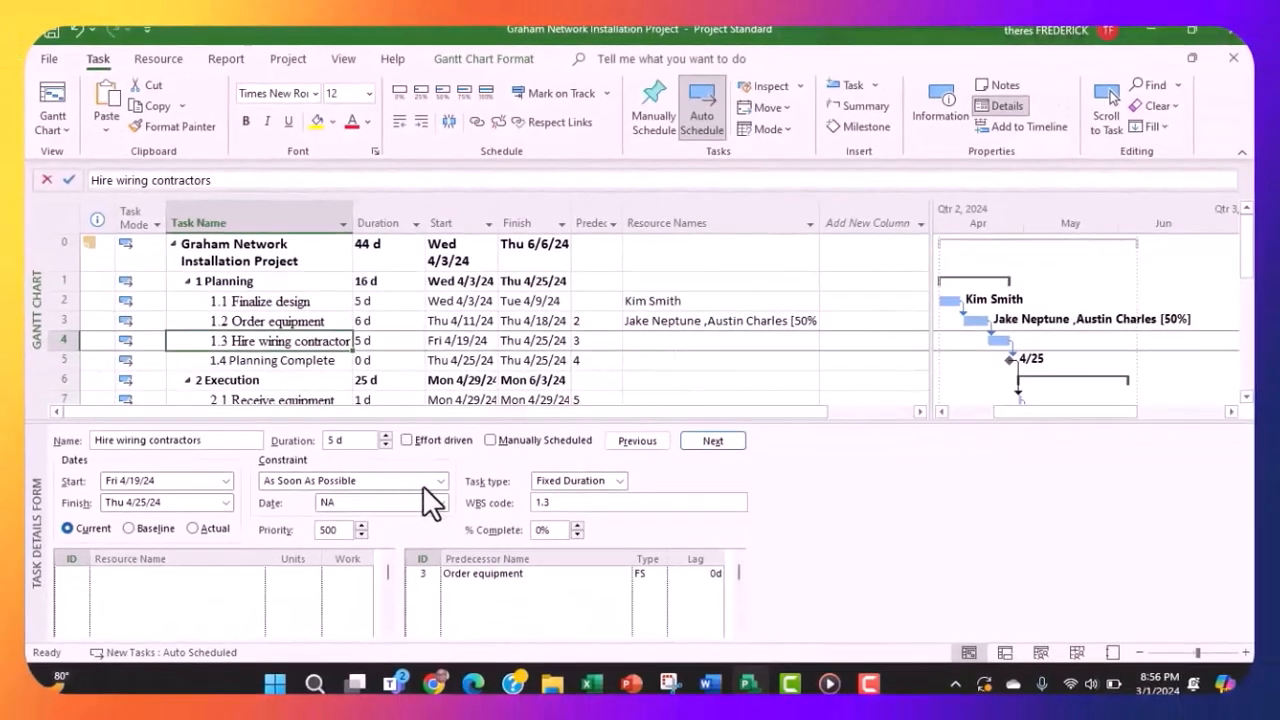
pyautogui.click(513, 565)
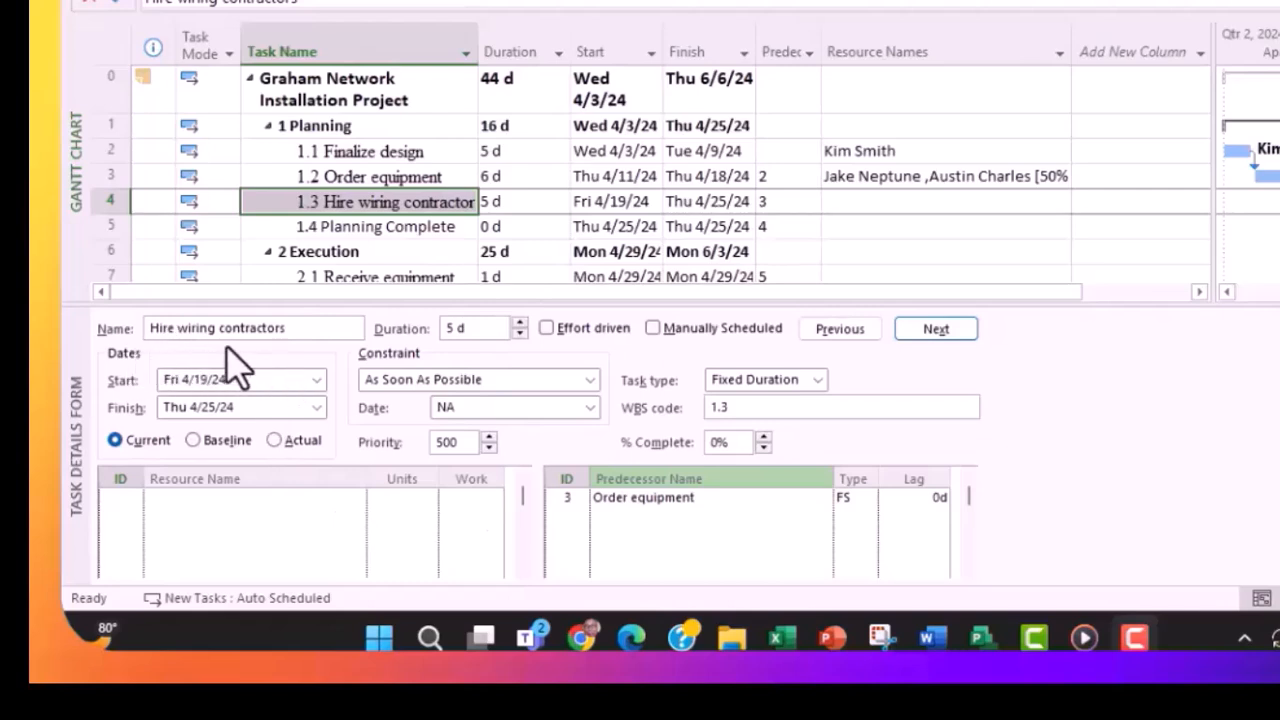
# Assign the same two people as on Order equipment to 1.3 Hire wiring contractors through the task details form
pyautogui.click(262, 535)
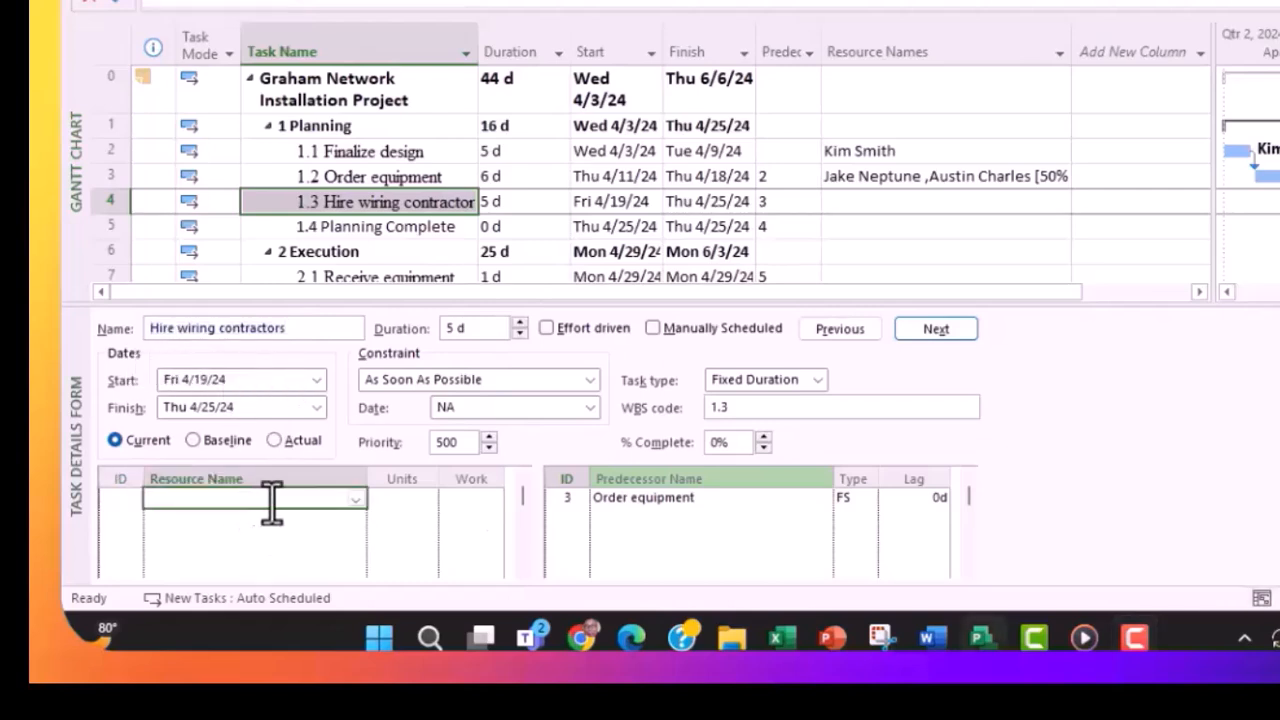
pyautogui.click(355, 498)
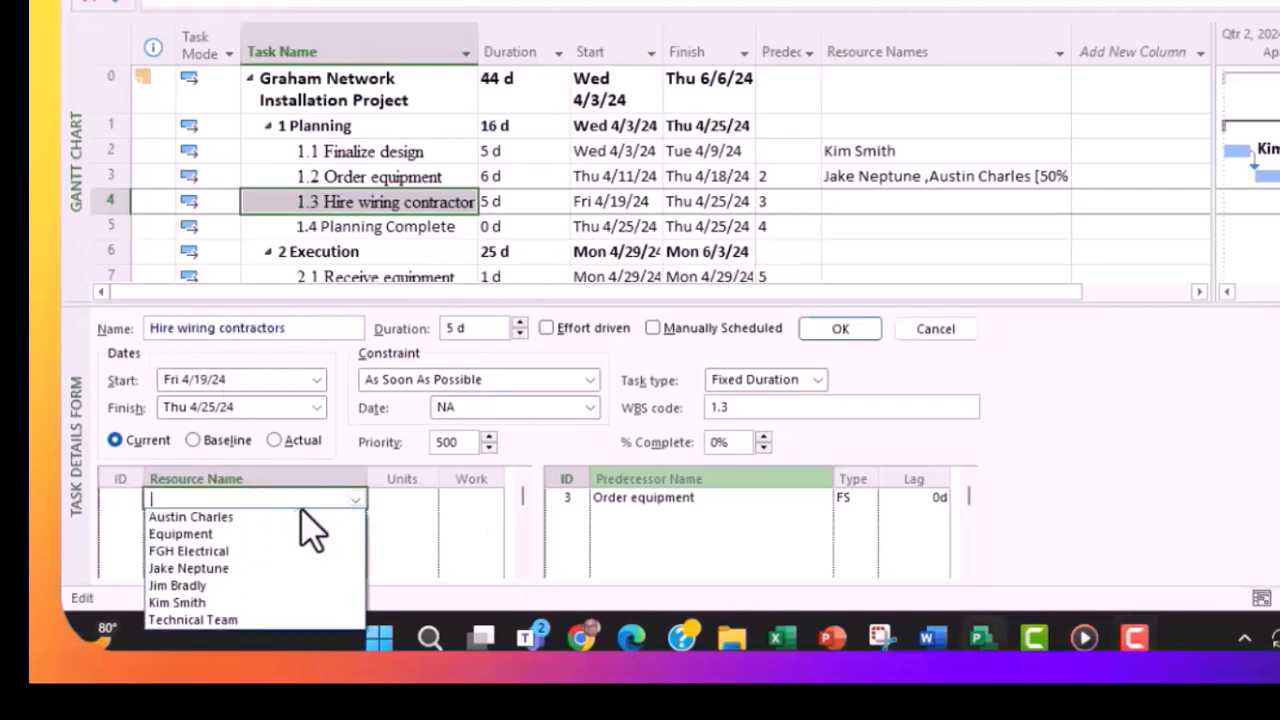
pyautogui.click(265, 568)
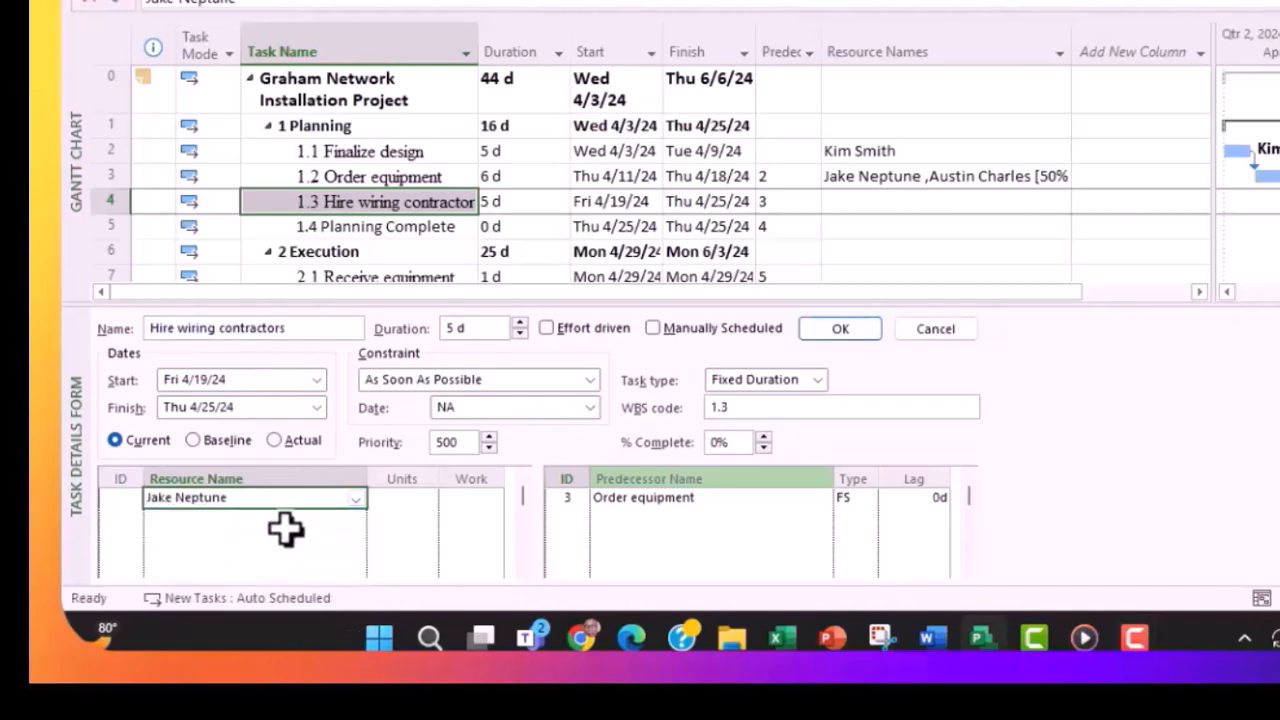
pyautogui.click(234, 517)
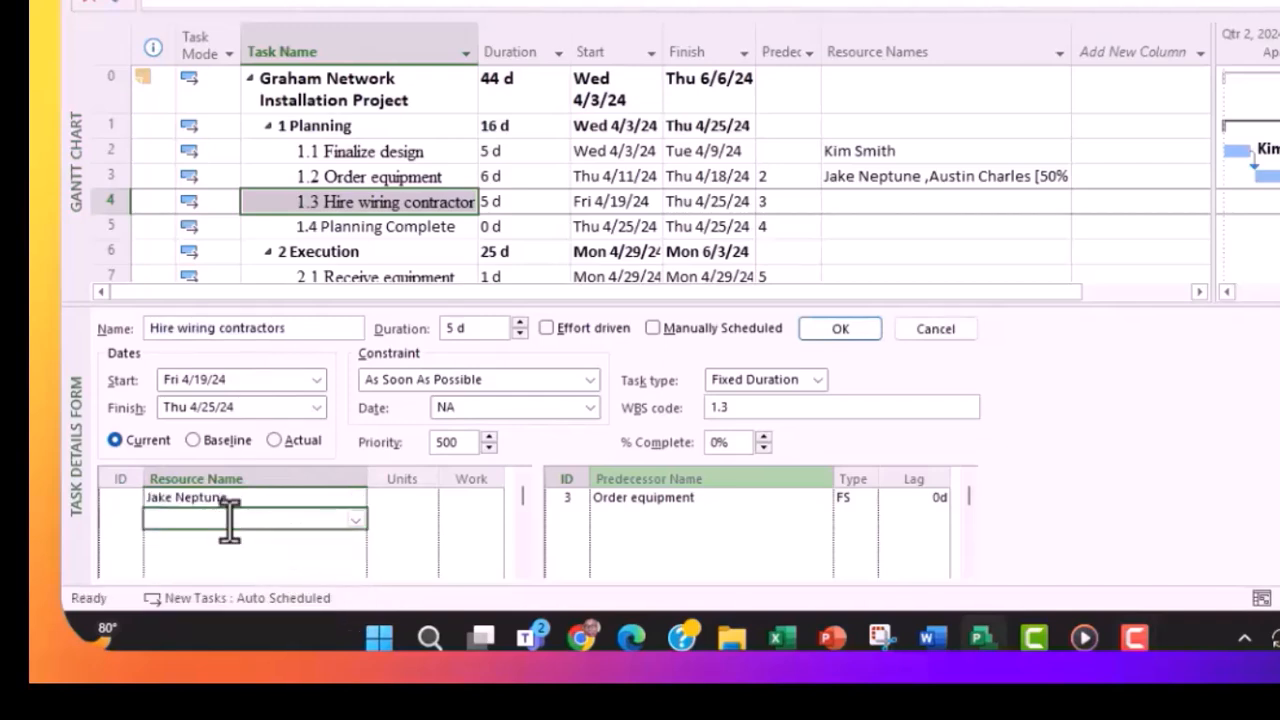
pyautogui.click(357, 524)
pyautogui.click(322, 537)
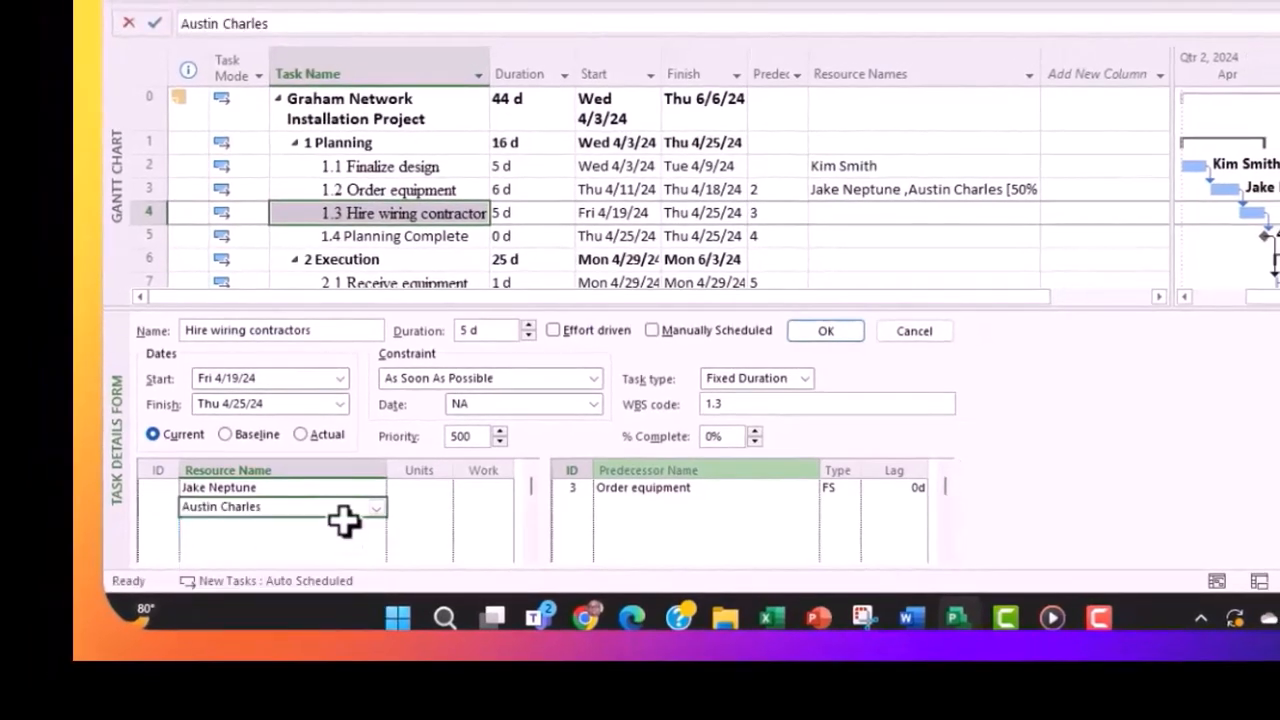
pyautogui.click(814, 332)
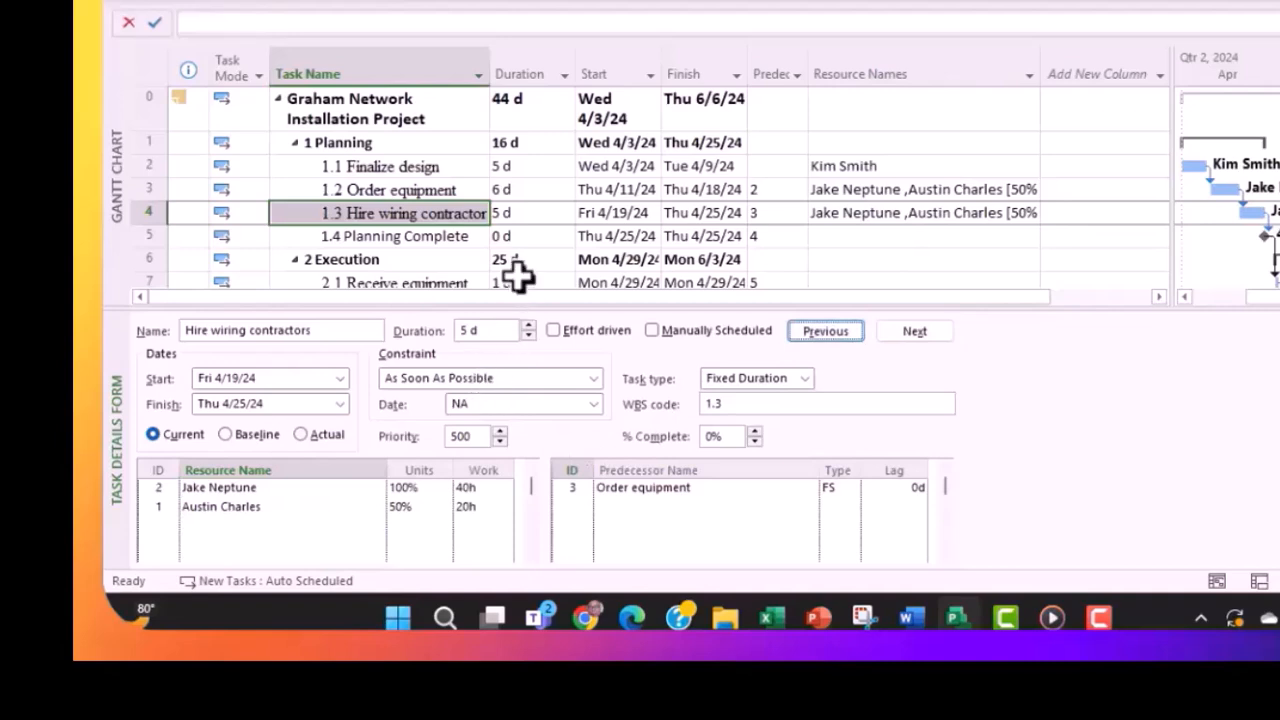
# Assign the same two people as on Hire wiring contractors to 2.1 Receive equipment through the task details form
pyautogui.click(484, 243)
pyautogui.click(470, 258)
pyautogui.press('Down')
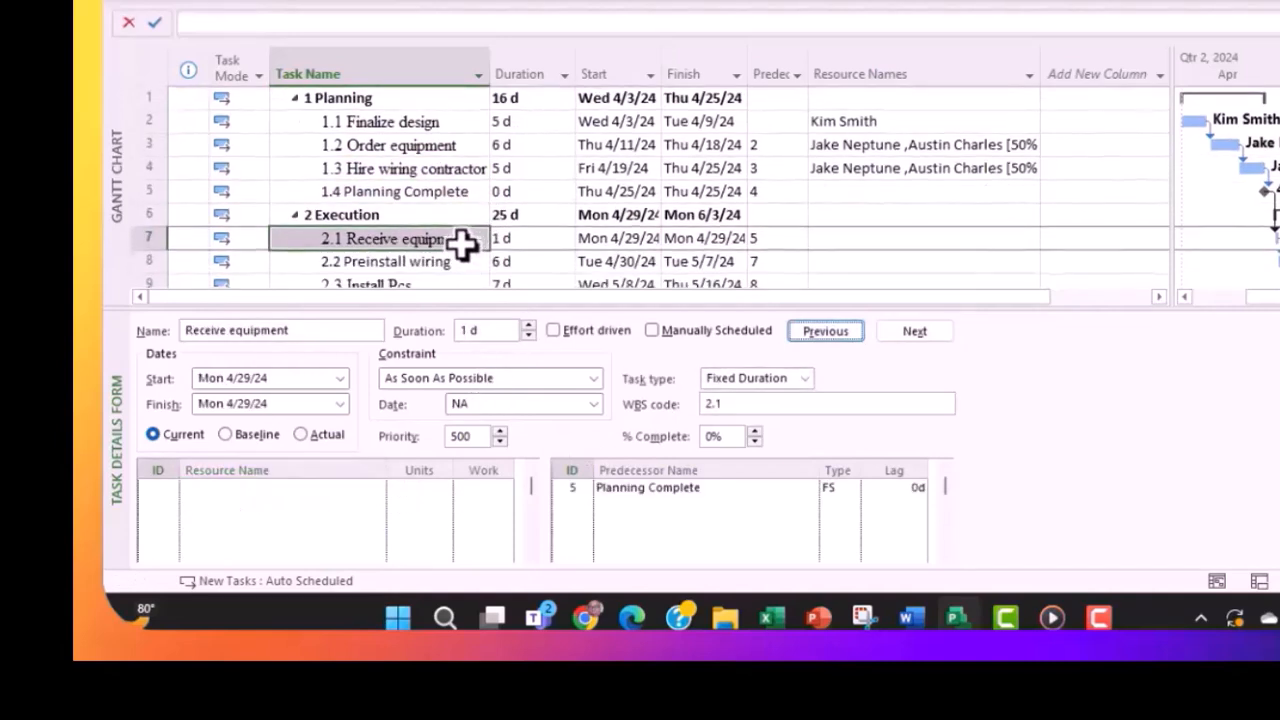
pyautogui.click(462, 243)
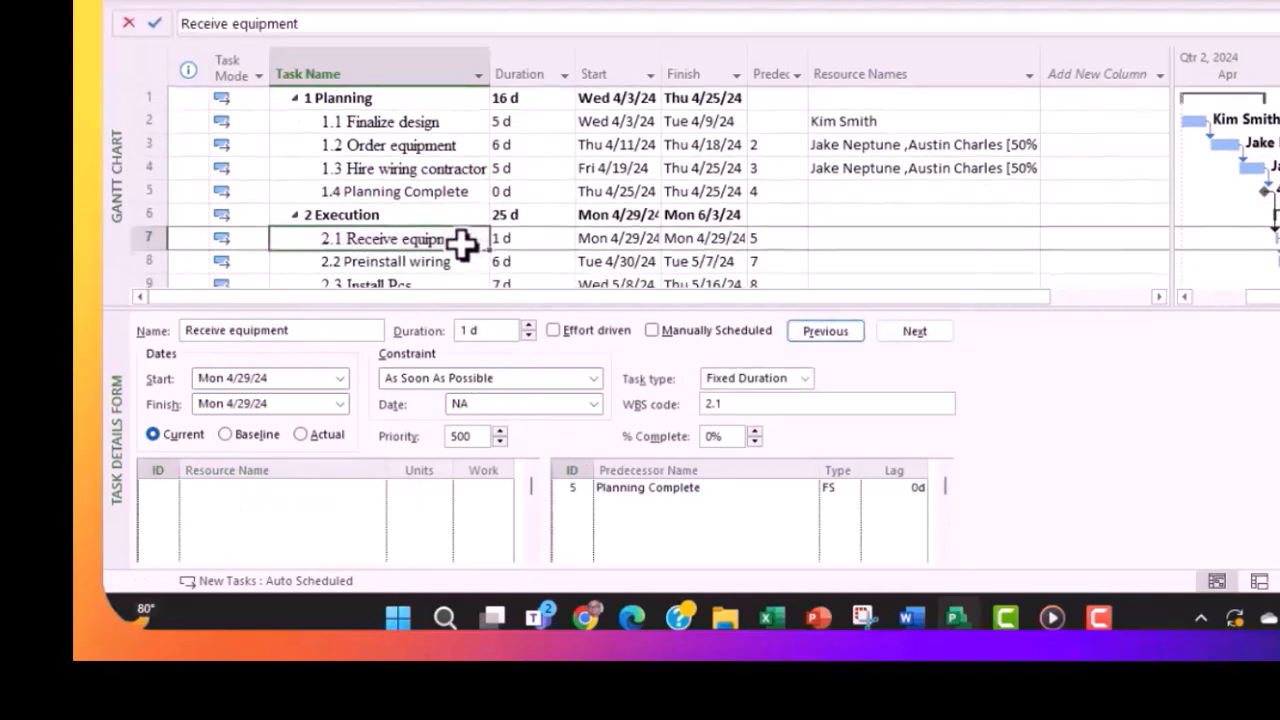
pyautogui.click(275, 489)
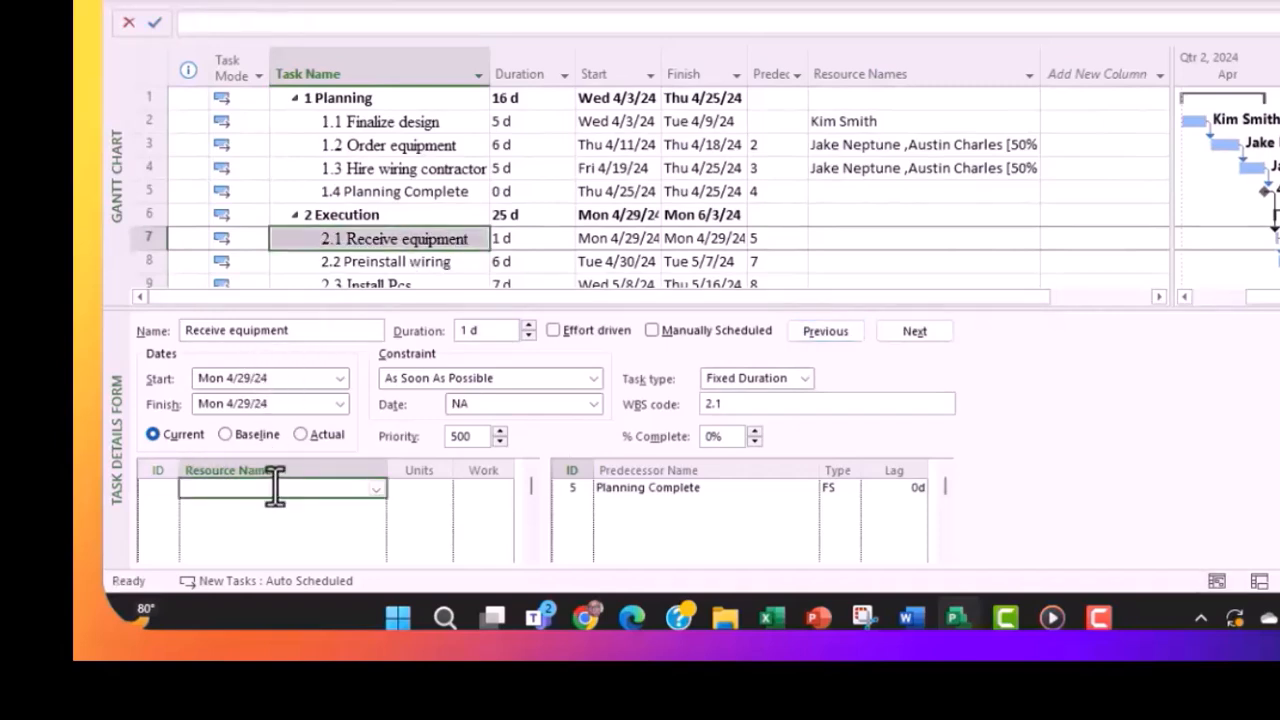
pyautogui.click(375, 489)
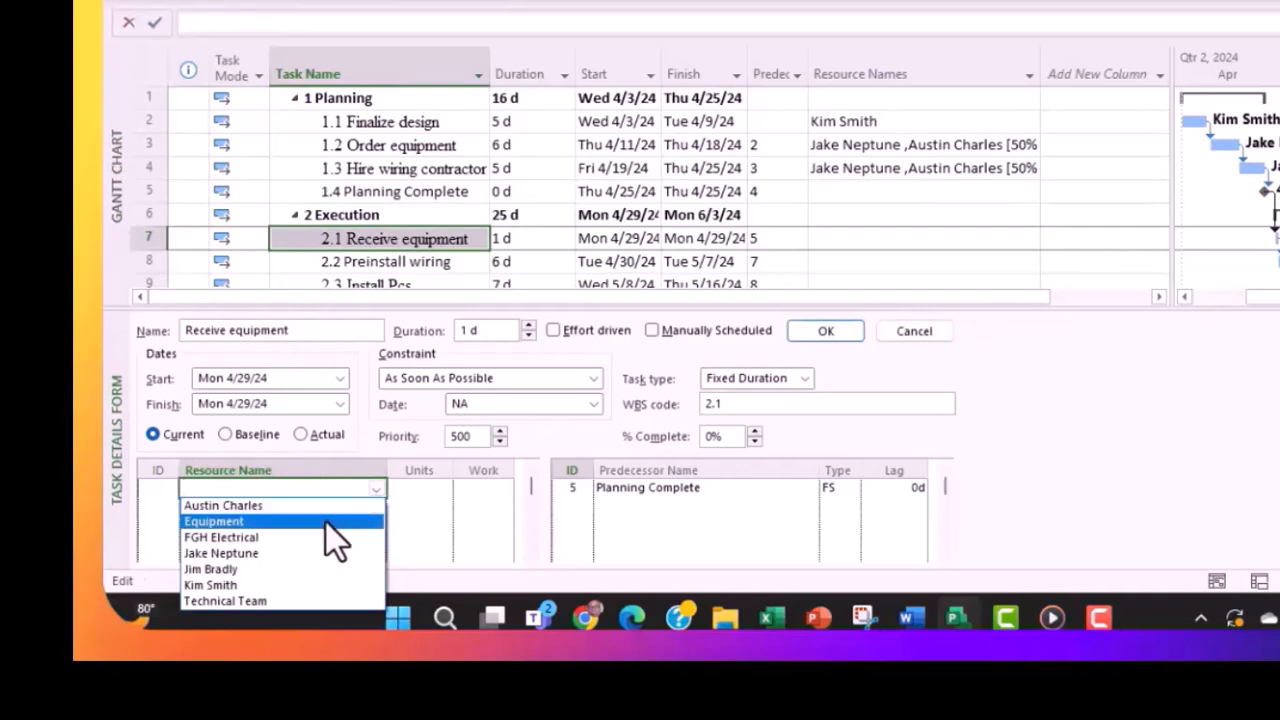
pyautogui.click(305, 553)
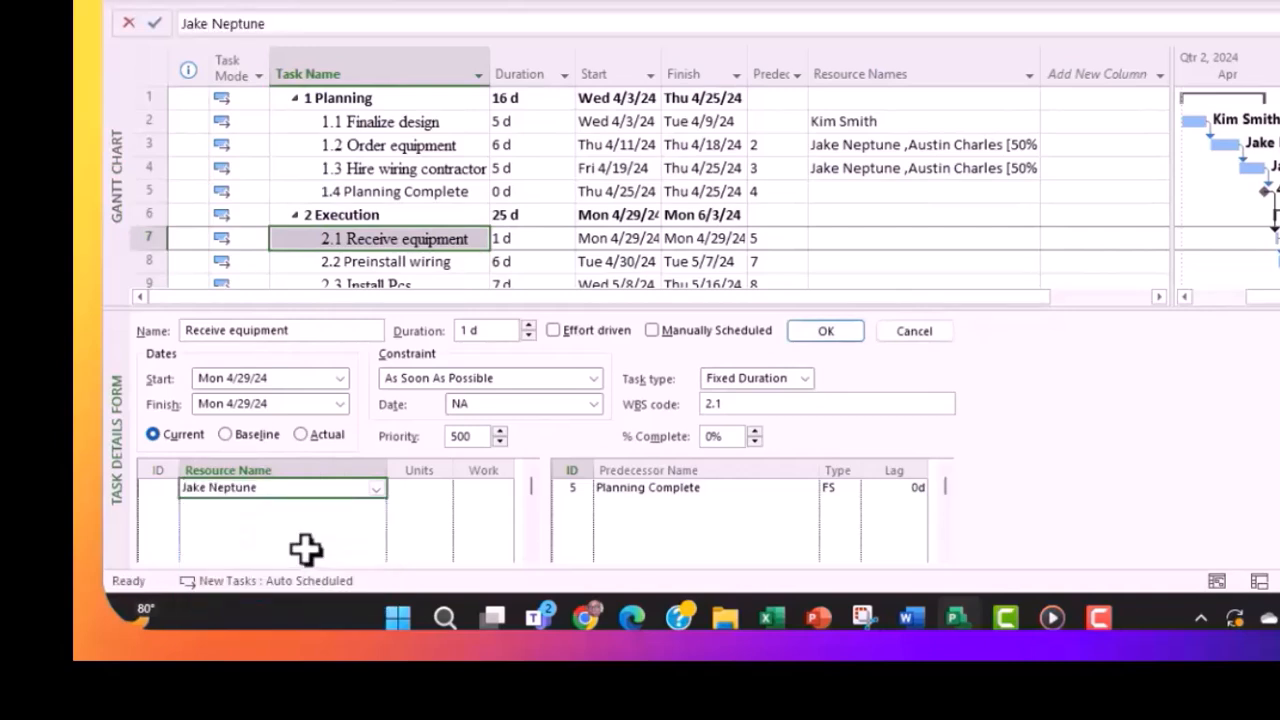
pyautogui.click(345, 512)
pyautogui.click(375, 509)
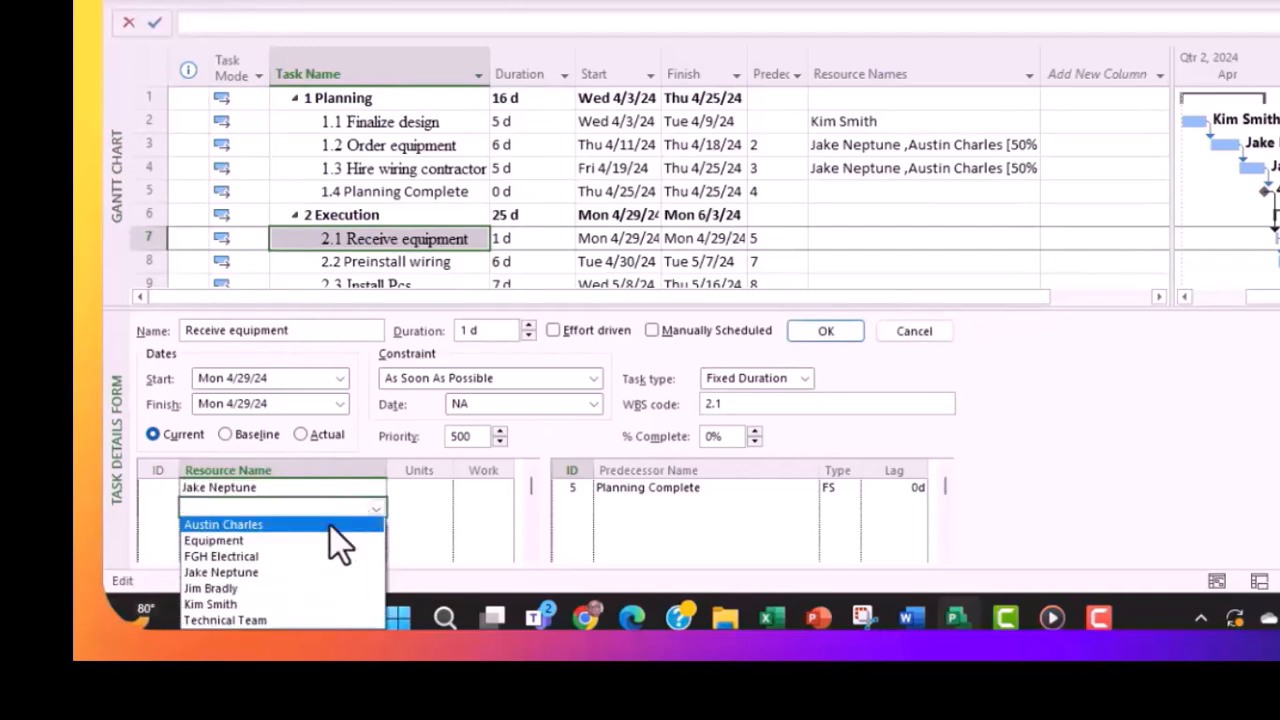
pyautogui.click(329, 523)
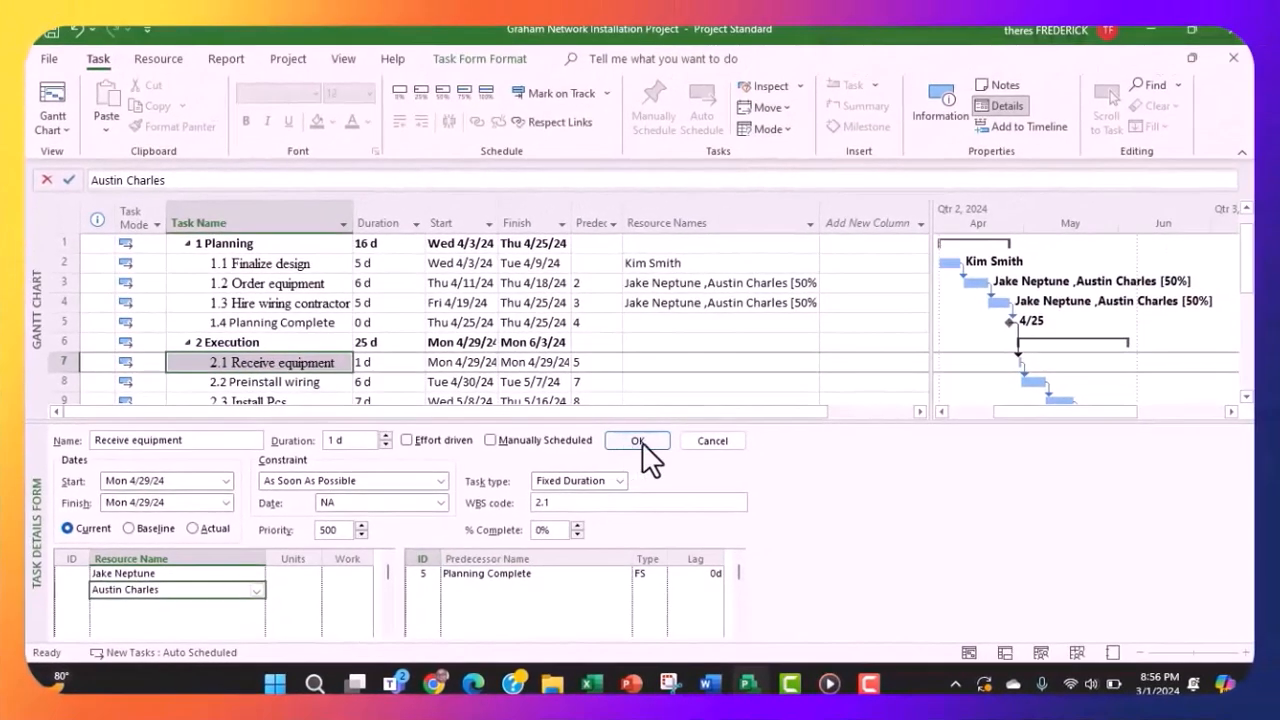
pyautogui.click(815, 336)
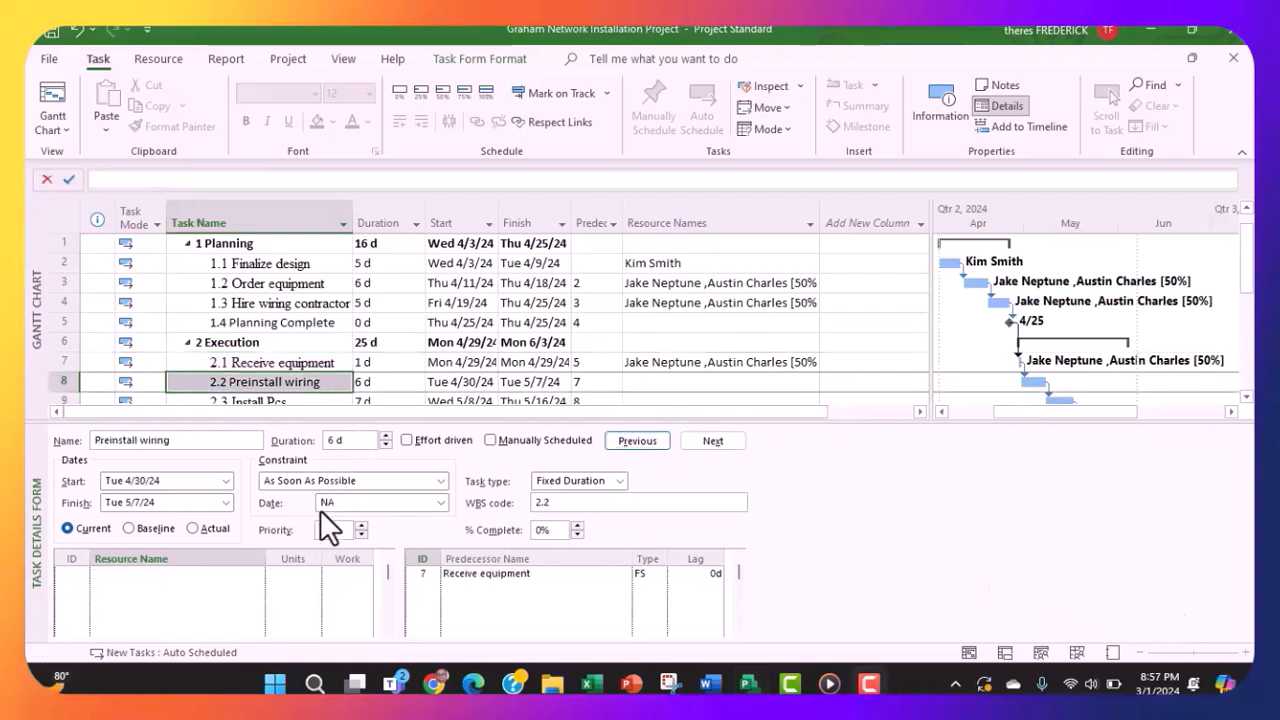
# Hide the task details form and assign FGH Electrical to 2.2 Preinstall wiring with a cost of $35,000.00 through its task information
pyautogui.click(1011, 107)
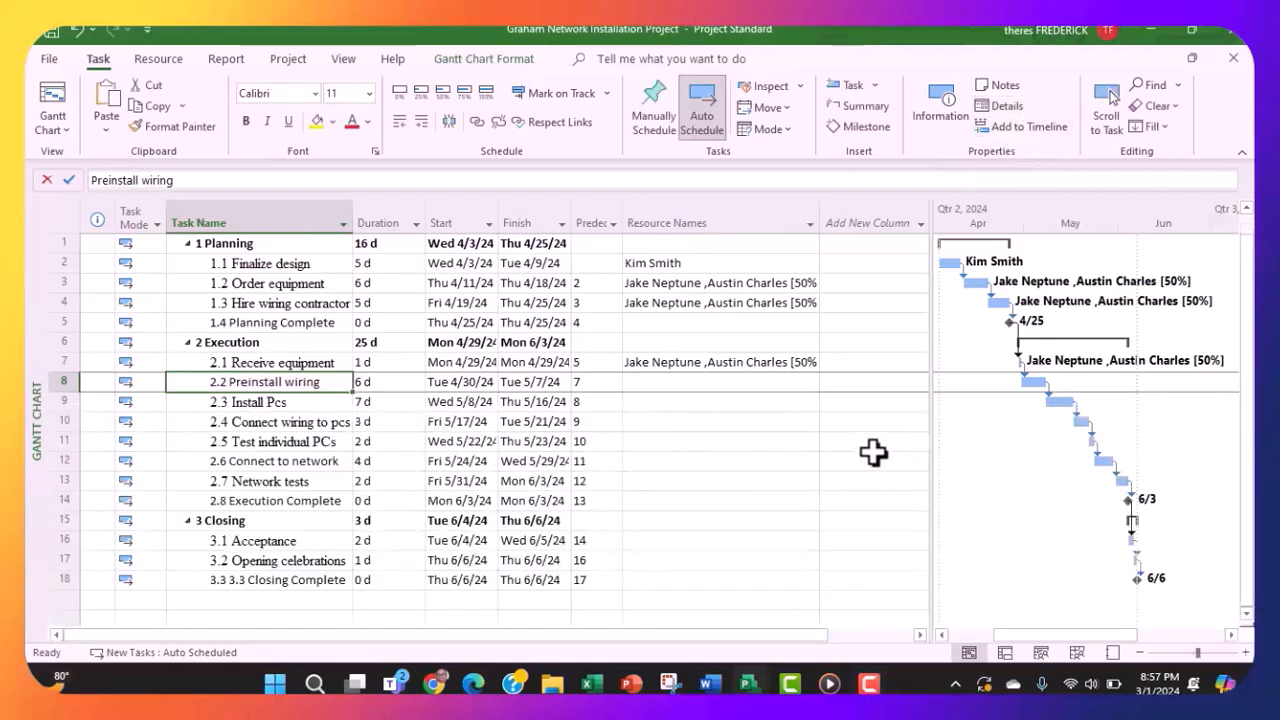
pyautogui.doubleClick(301, 381)
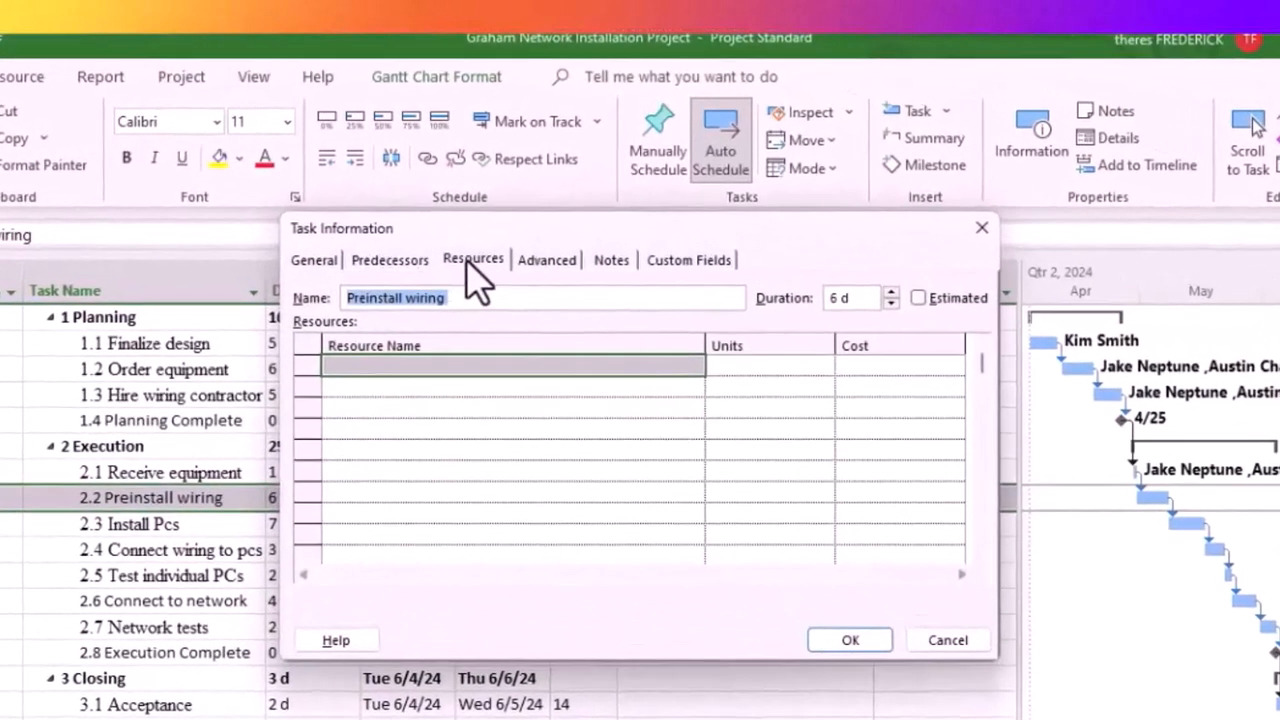
pyautogui.click(511, 201)
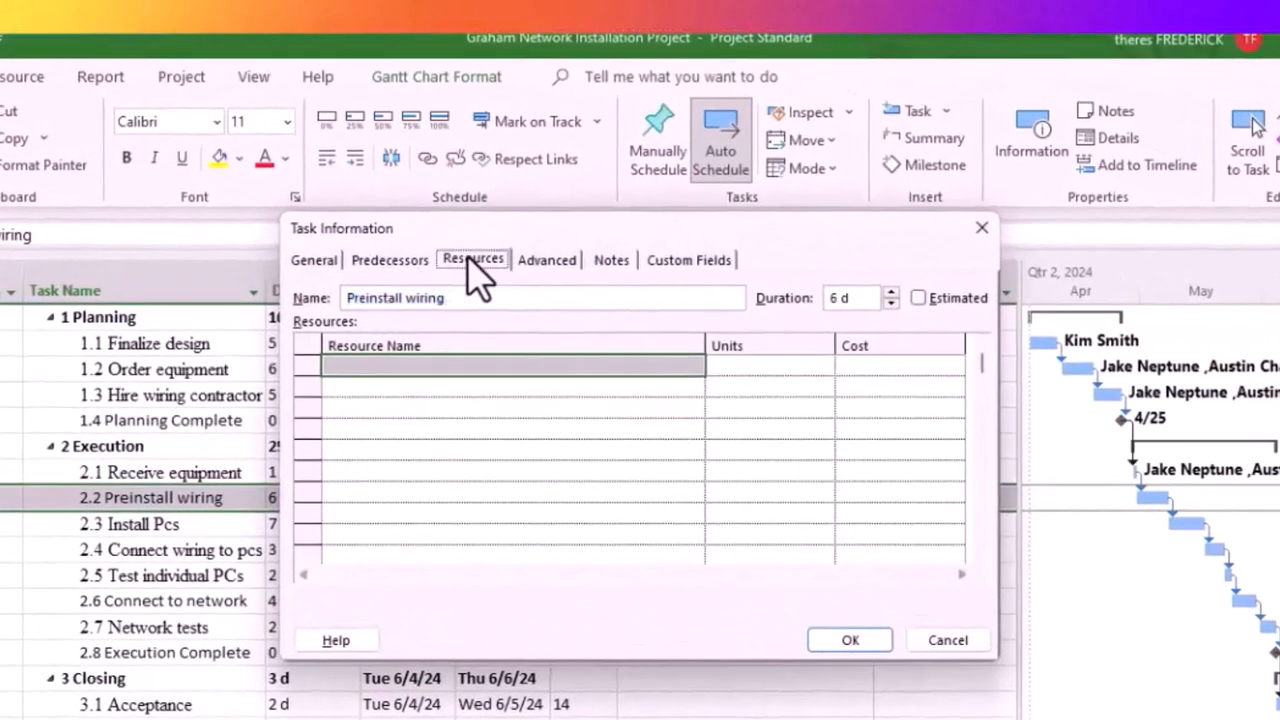
pyautogui.click(435, 368)
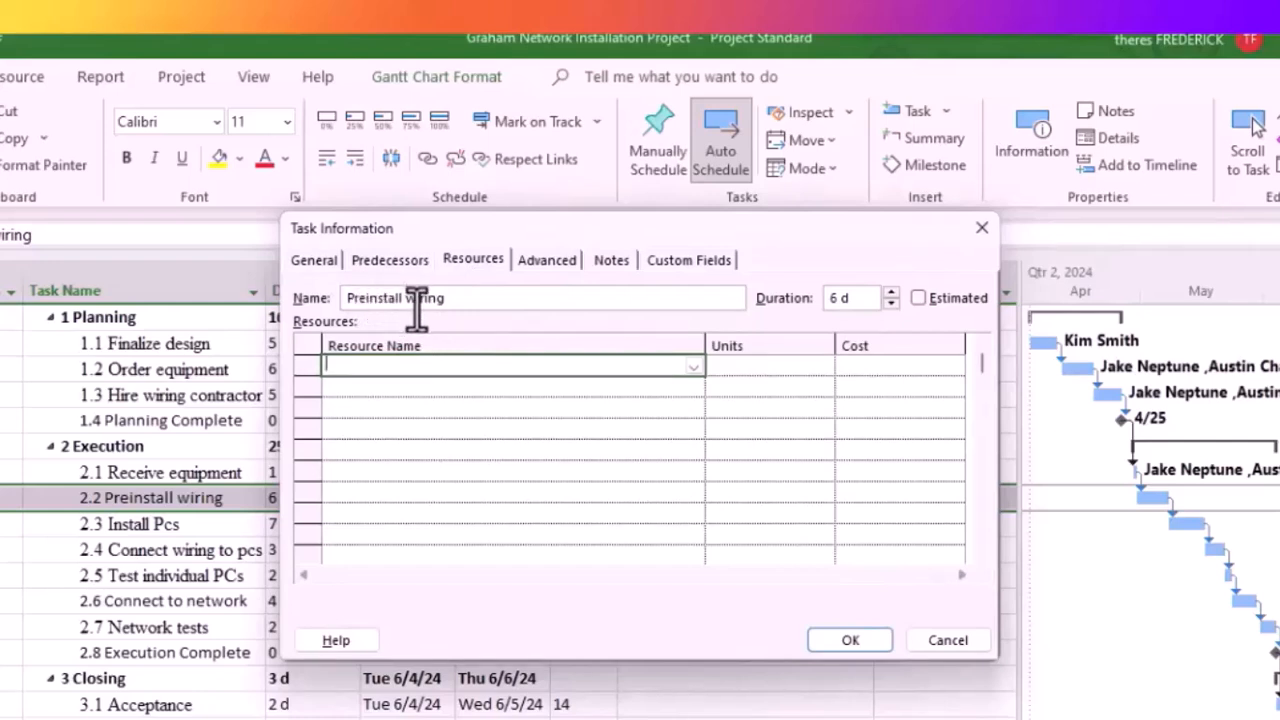
pyautogui.click(692, 367)
pyautogui.click(632, 421)
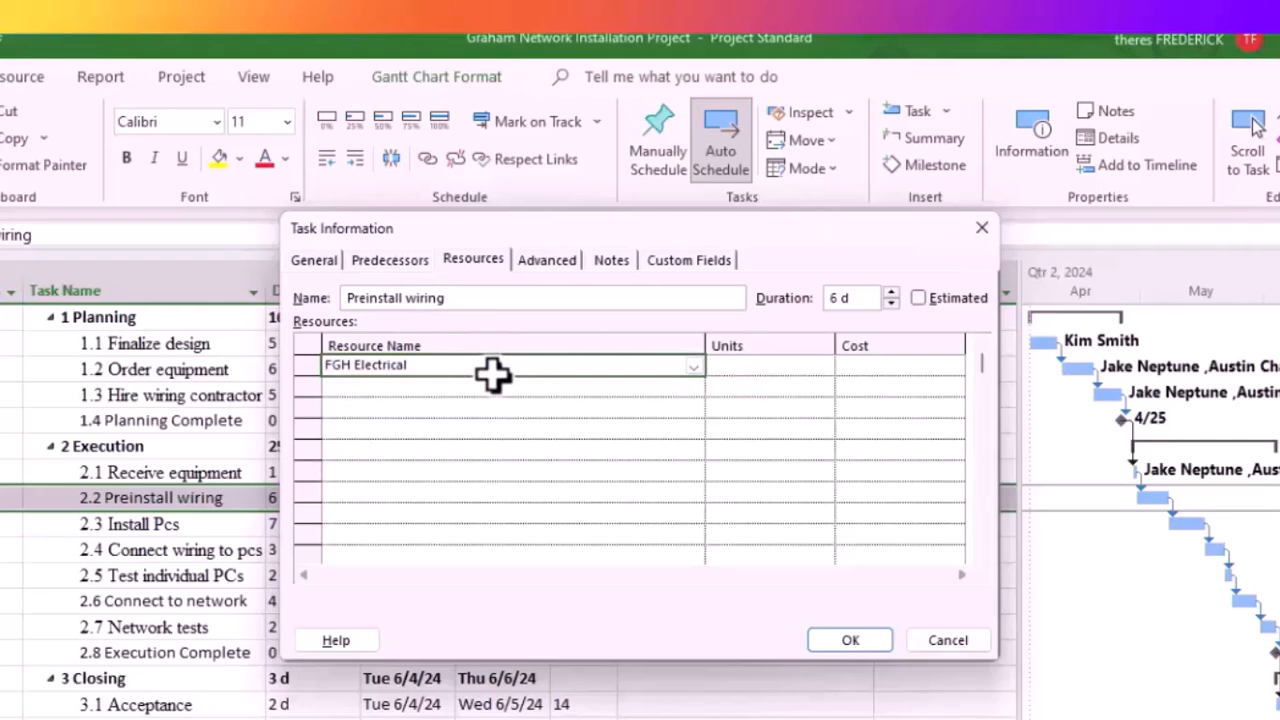
pyautogui.click(859, 367)
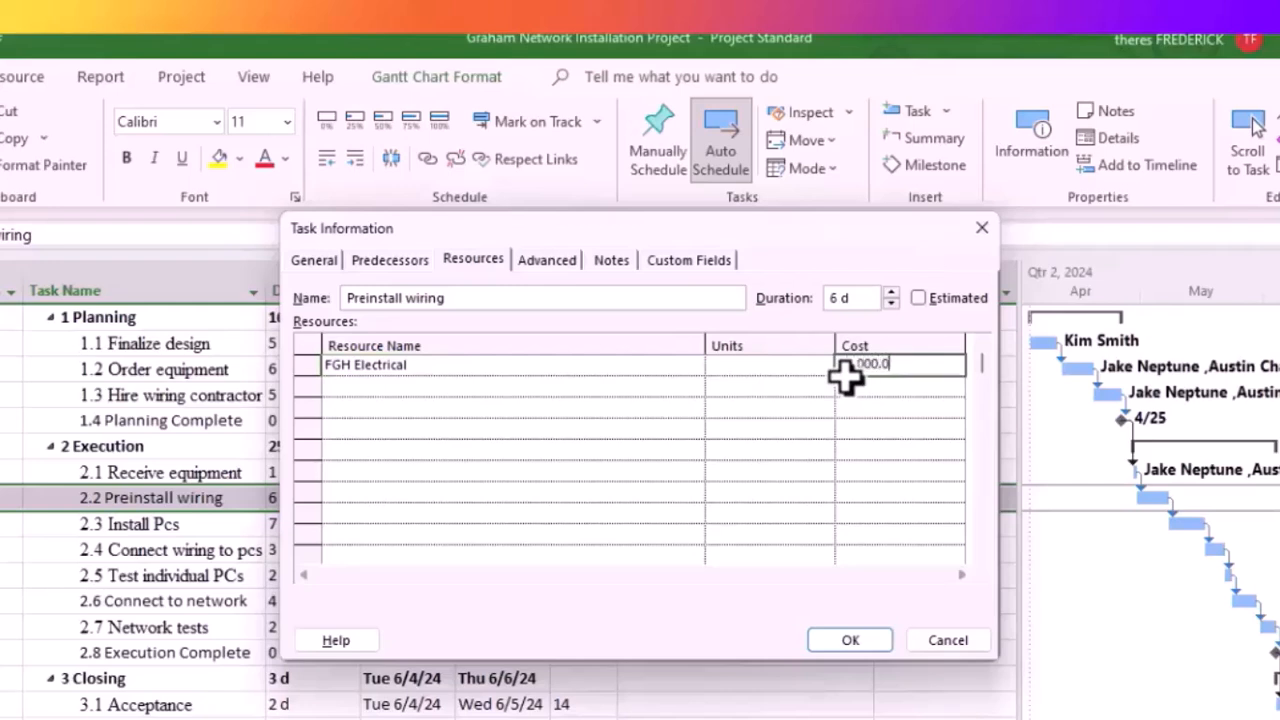
# Also assign the person listed first on 2.1 Receive equipment to 2.2 Preinstall wiring and accept the task information
pyautogui.click(583, 386)
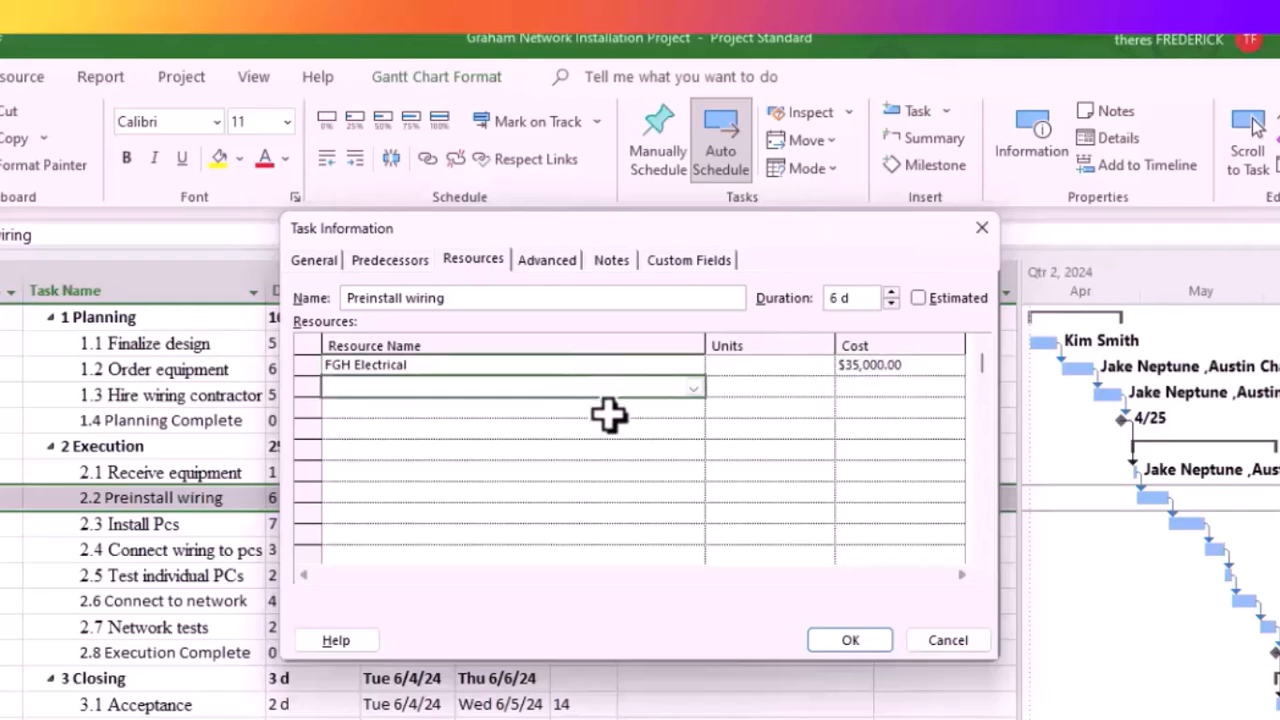
pyautogui.click(697, 392)
pyautogui.click(591, 456)
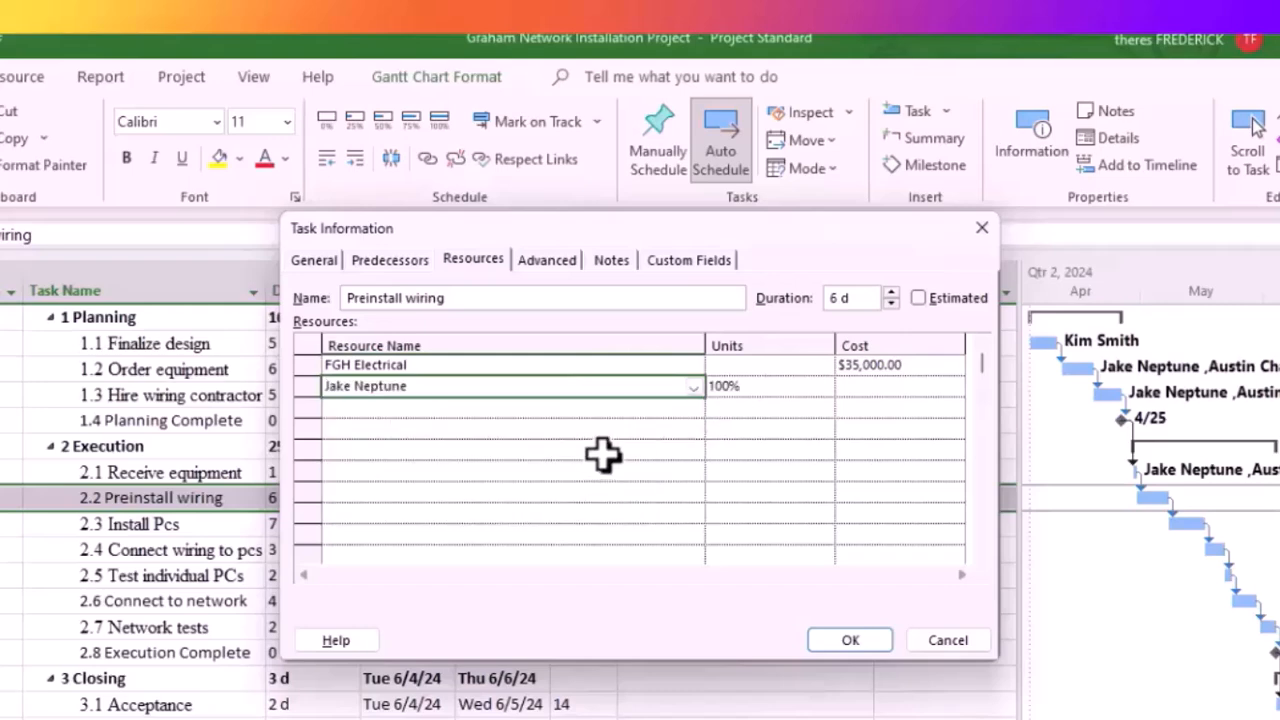
pyautogui.click(849, 640)
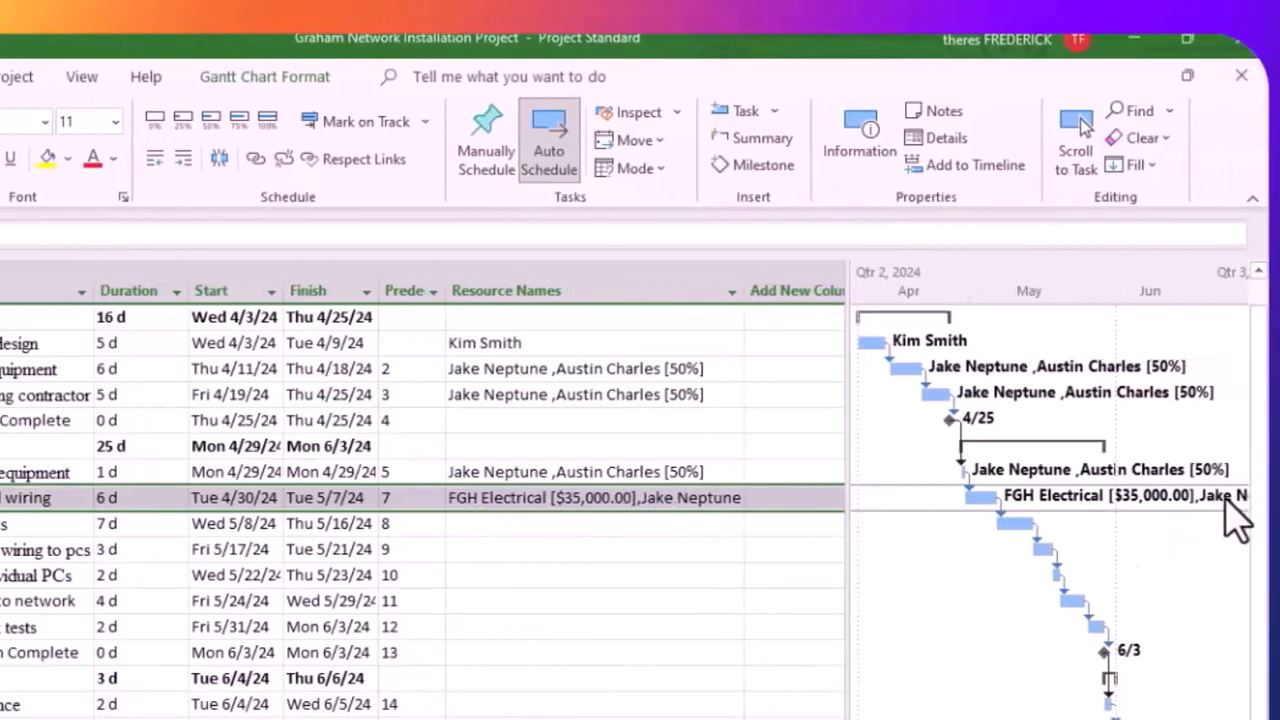
# Save the changes to the Graham Network Installation Project
pyautogui.hotkey('alt', 'F4')
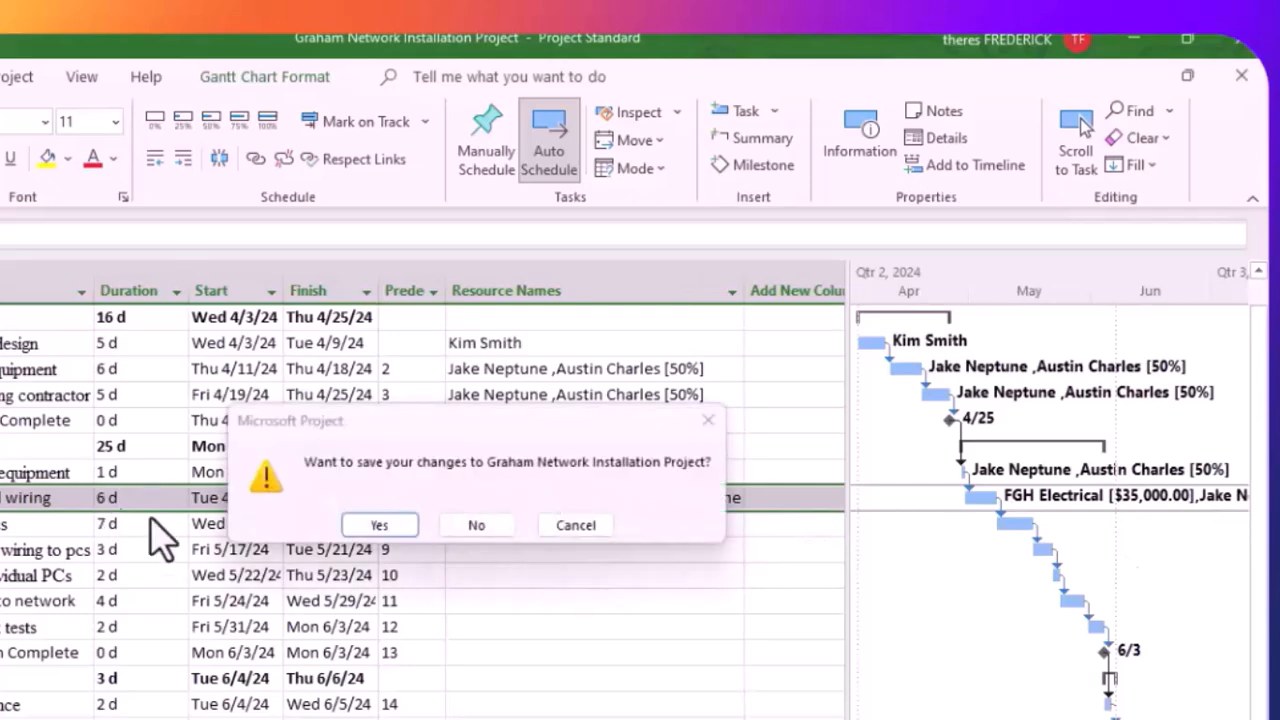
pyautogui.click(379, 527)
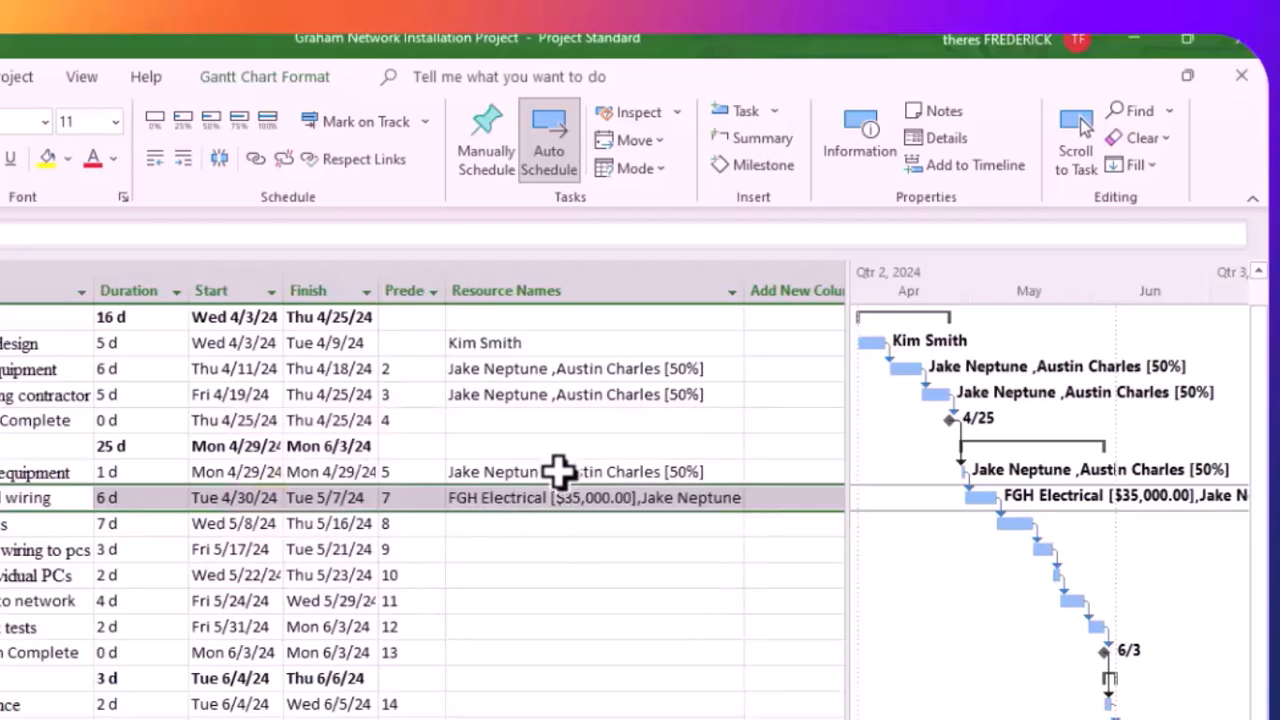
# Add Equipment at 6 units to 2.1 Receive equipment through its task information, and check the resulting resource cost
pyautogui.click(558, 471)
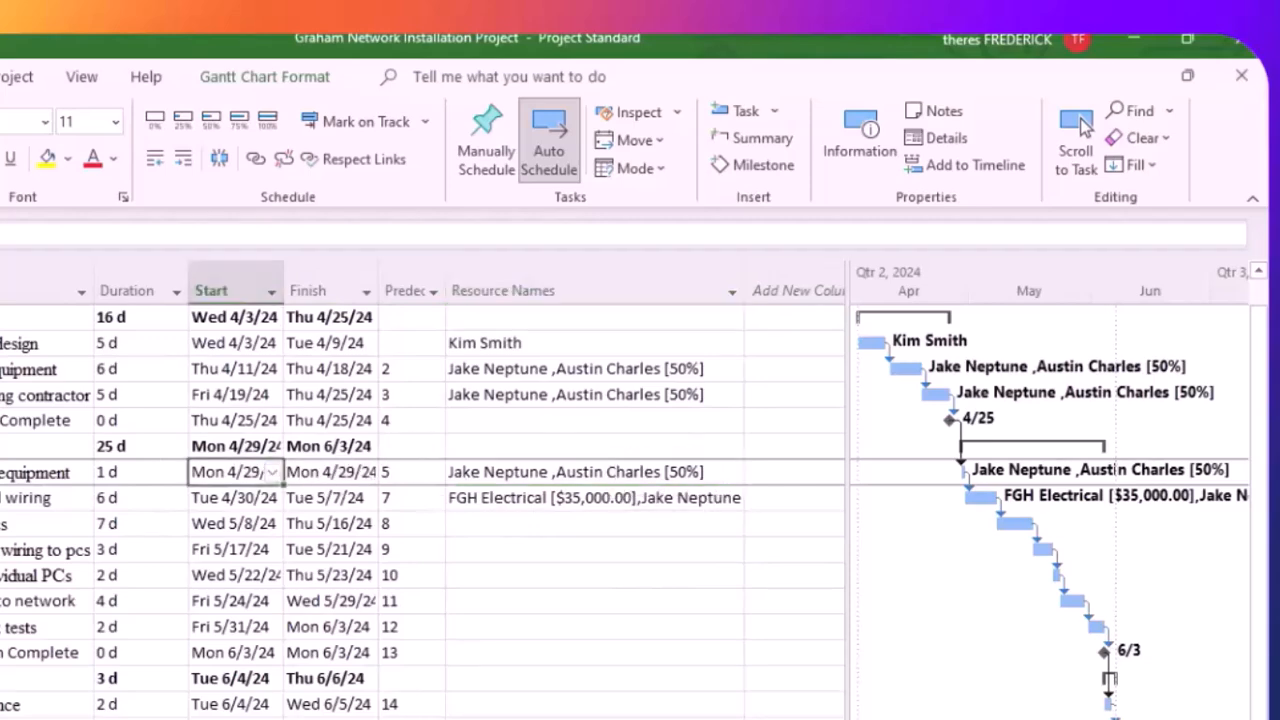
pyautogui.doubleClick(246, 472)
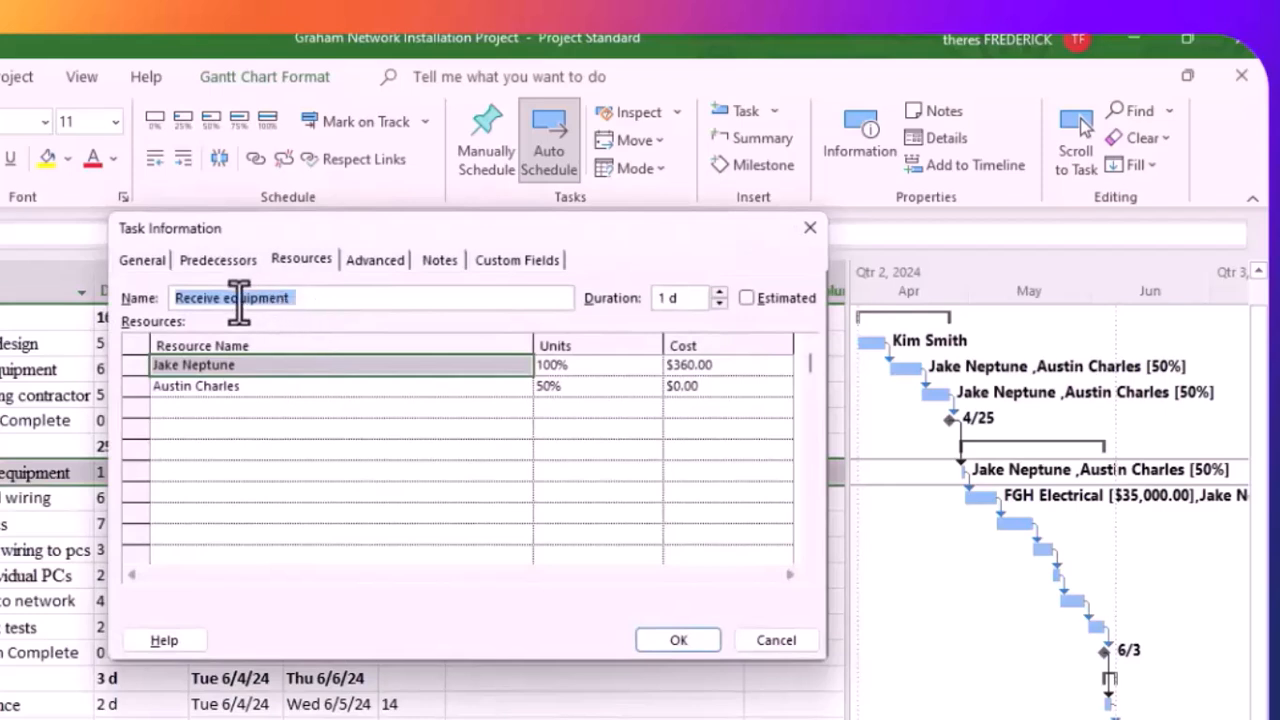
pyautogui.click(300, 408)
pyautogui.click(520, 410)
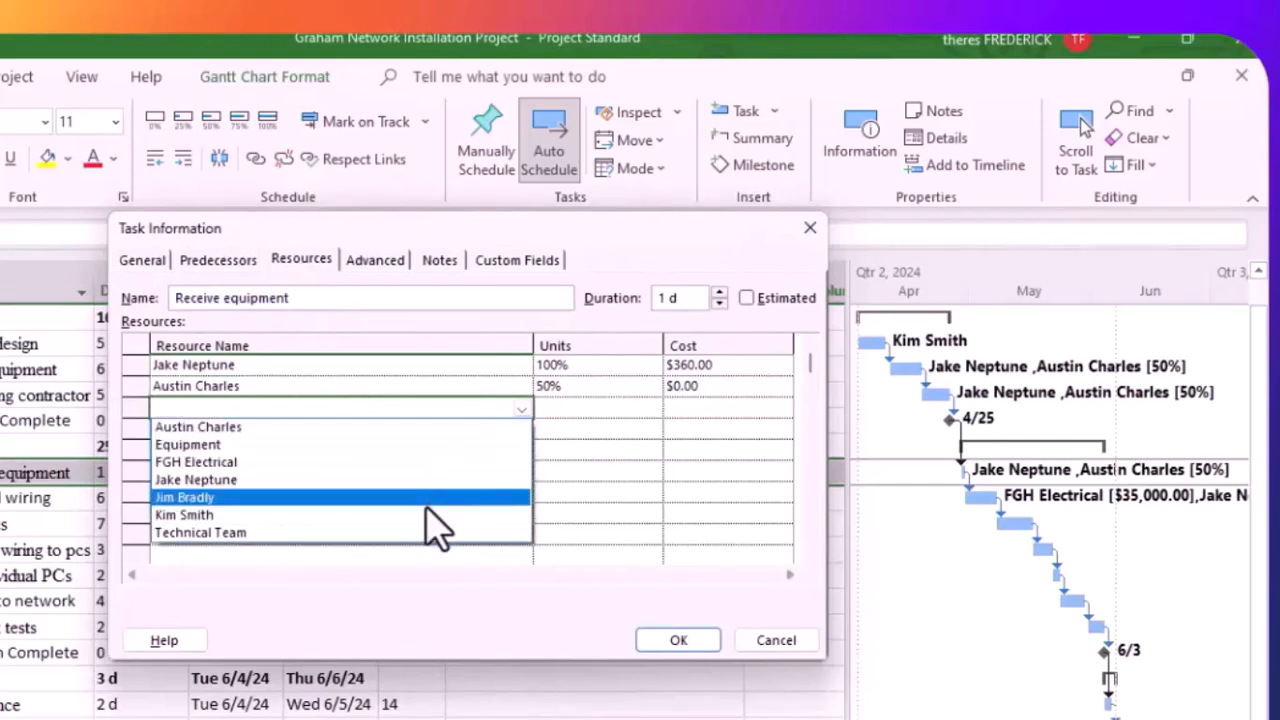
pyautogui.click(425, 445)
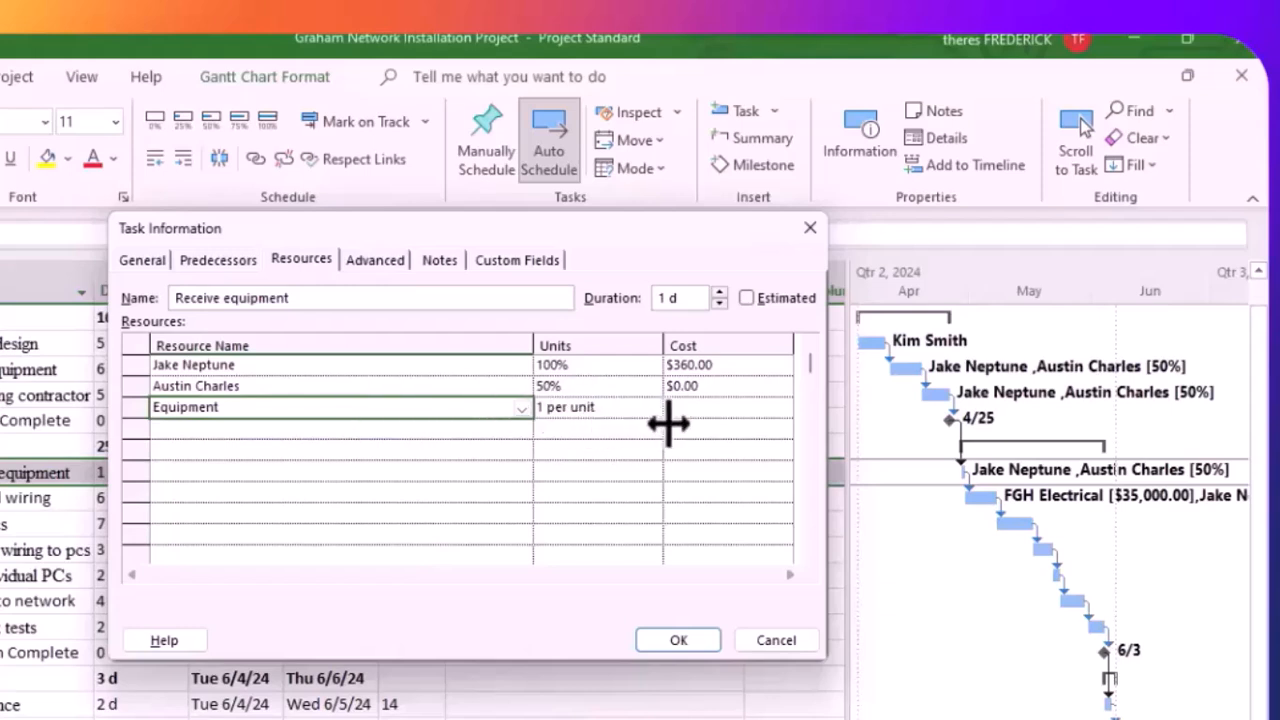
pyautogui.click(640, 407)
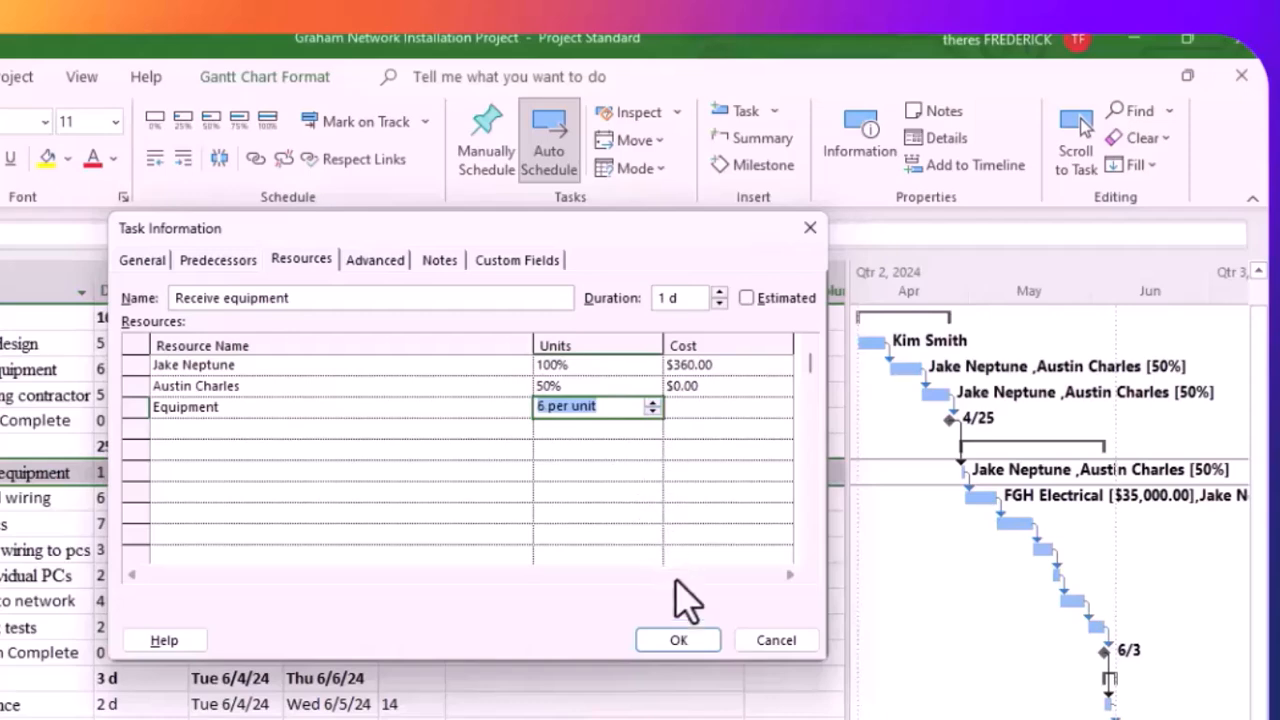
pyautogui.click(678, 642)
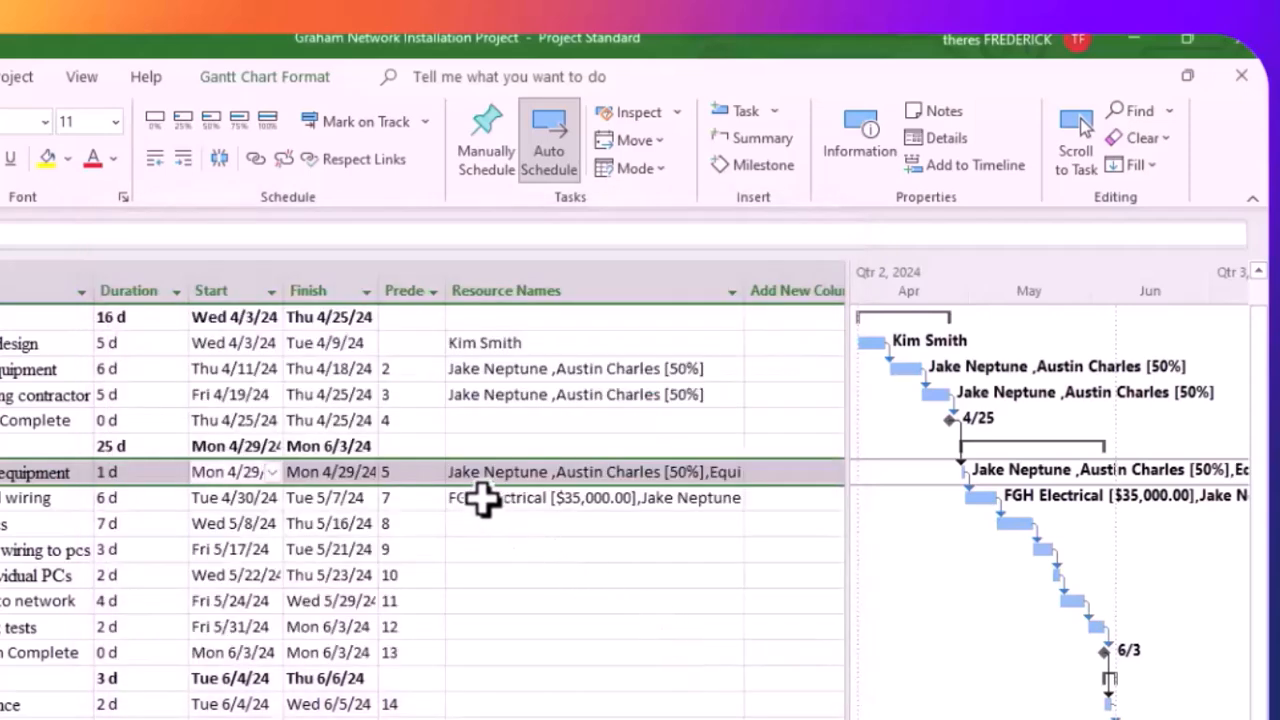
pyautogui.doubleClick(305, 472)
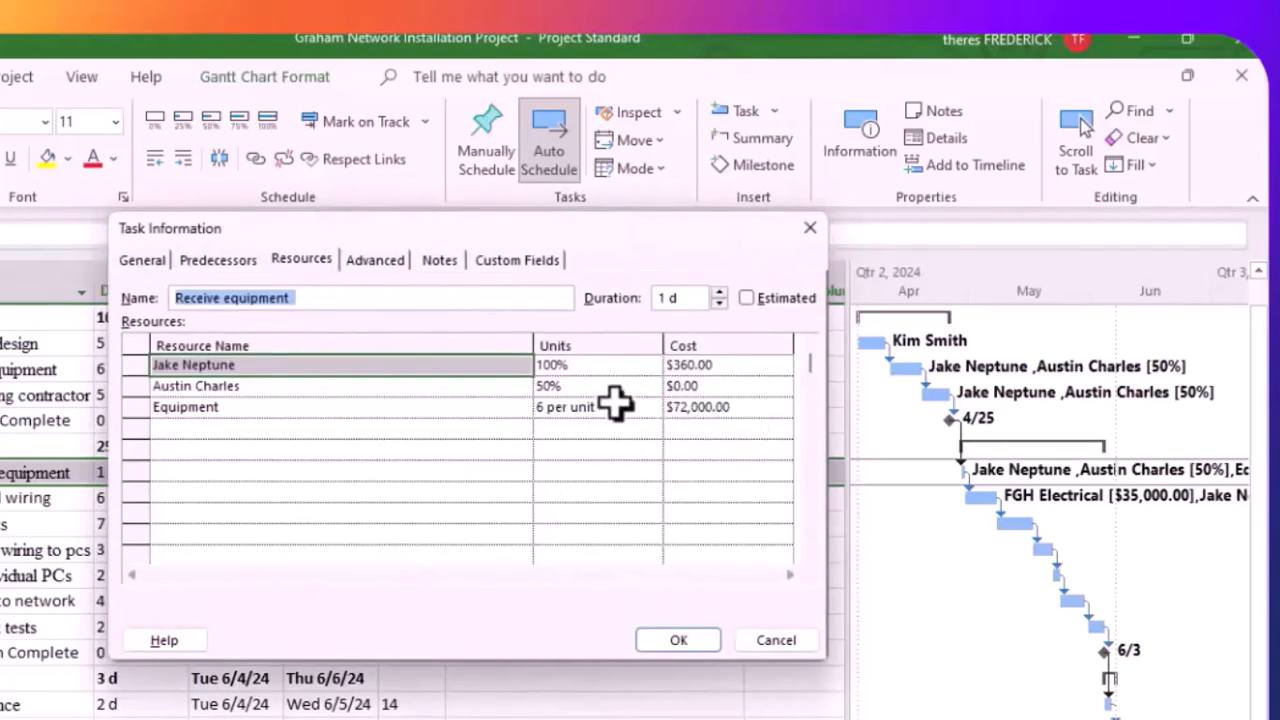
pyautogui.click(684, 645)
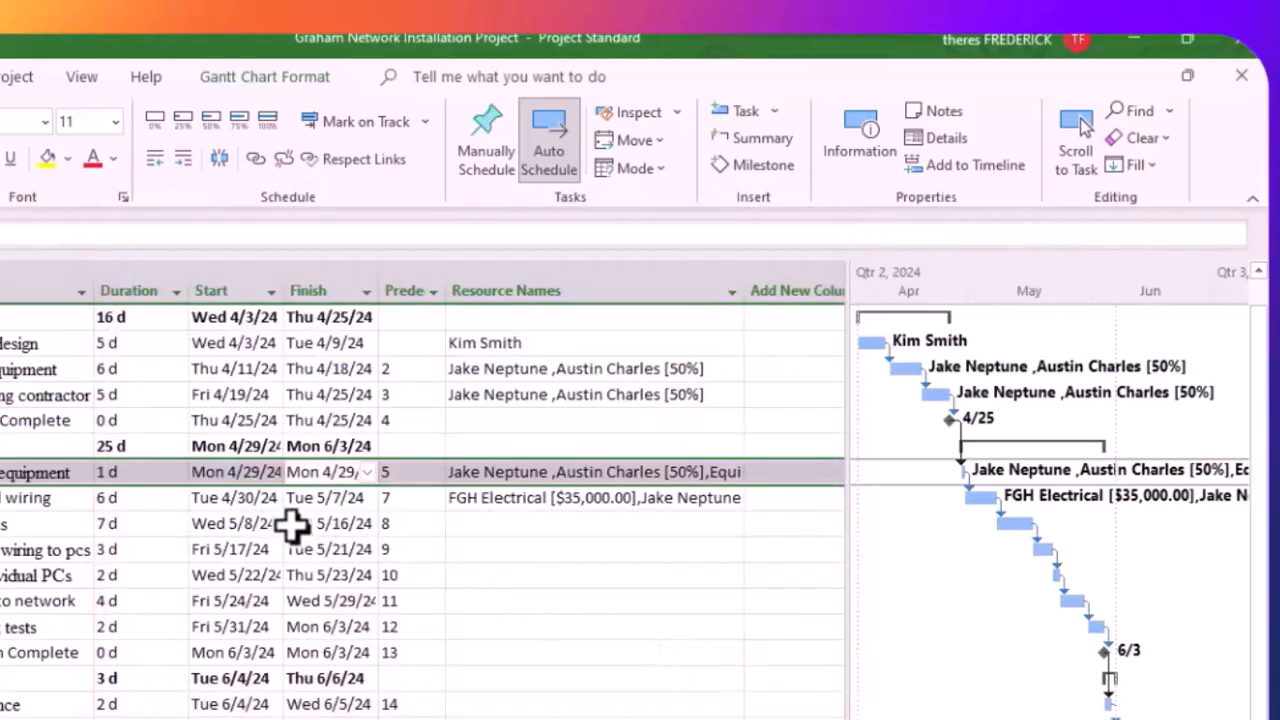
# Assign the Technical Team at 300% units to 2.3 Install Pcs through the Assign Resources dialog
pyautogui.click(260, 524)
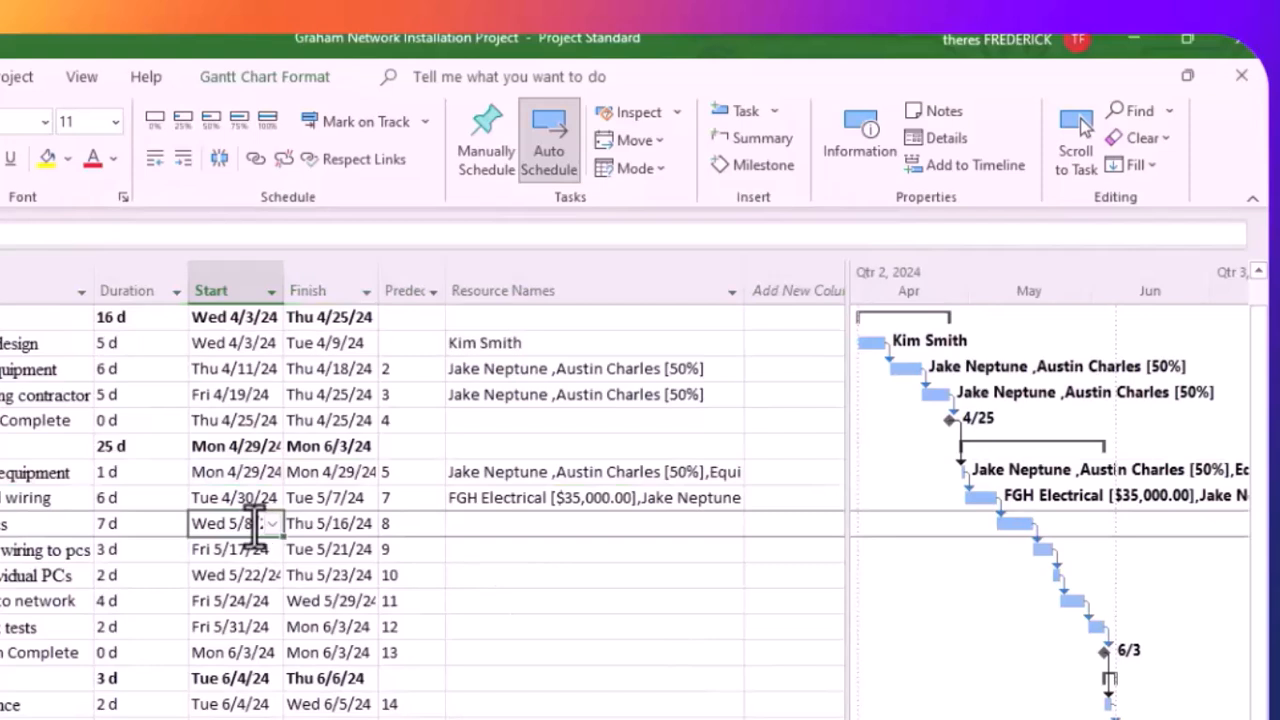
pyautogui.click(35, 520)
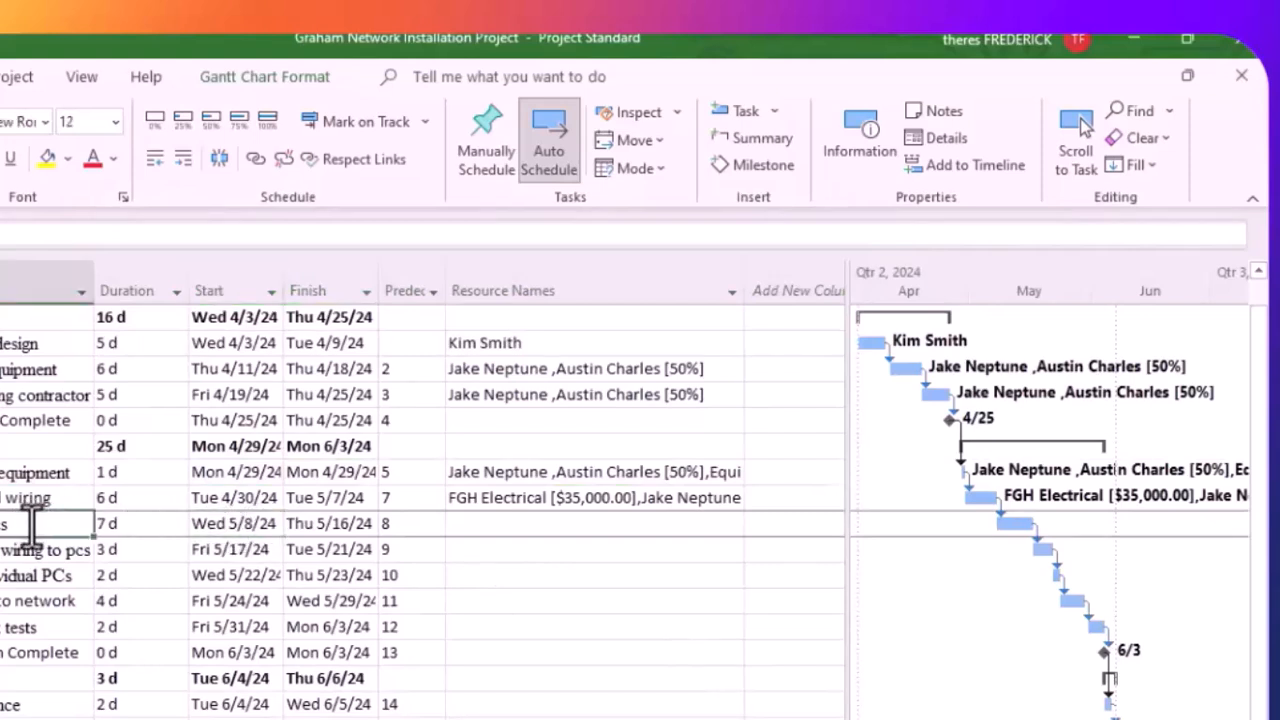
pyautogui.rightClick(33, 522)
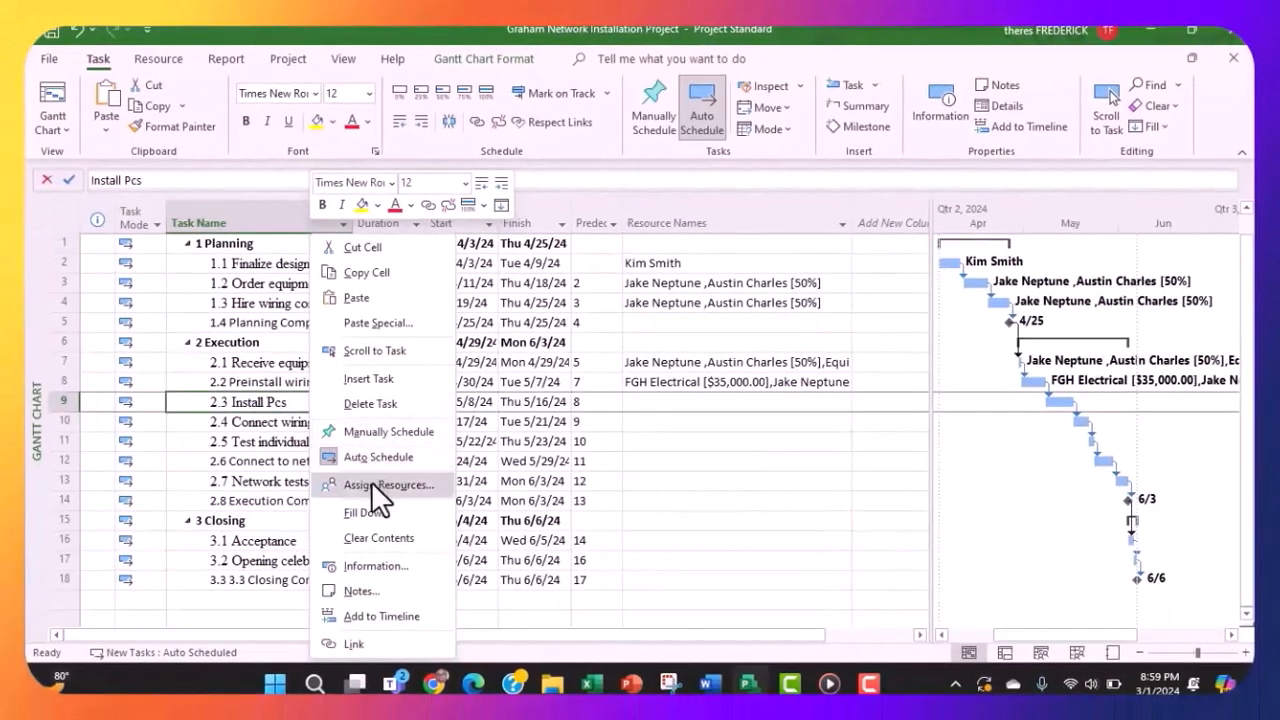
pyautogui.click(371, 484)
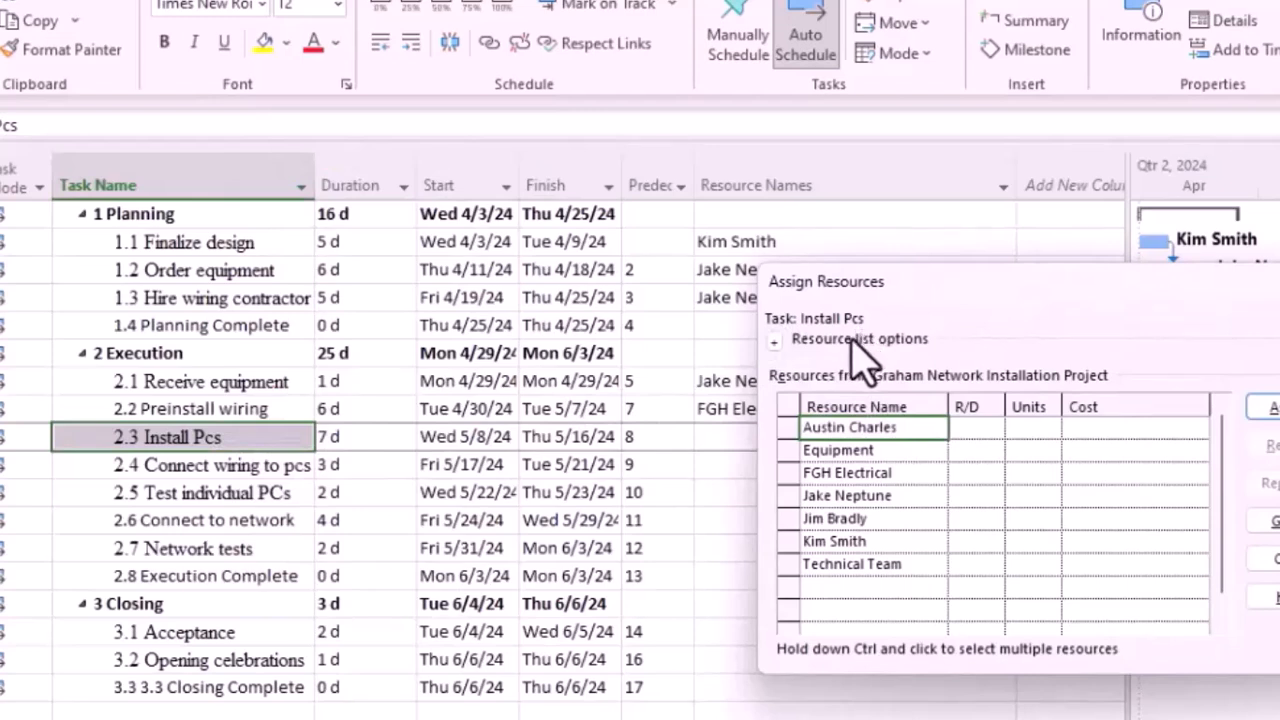
pyautogui.click(878, 564)
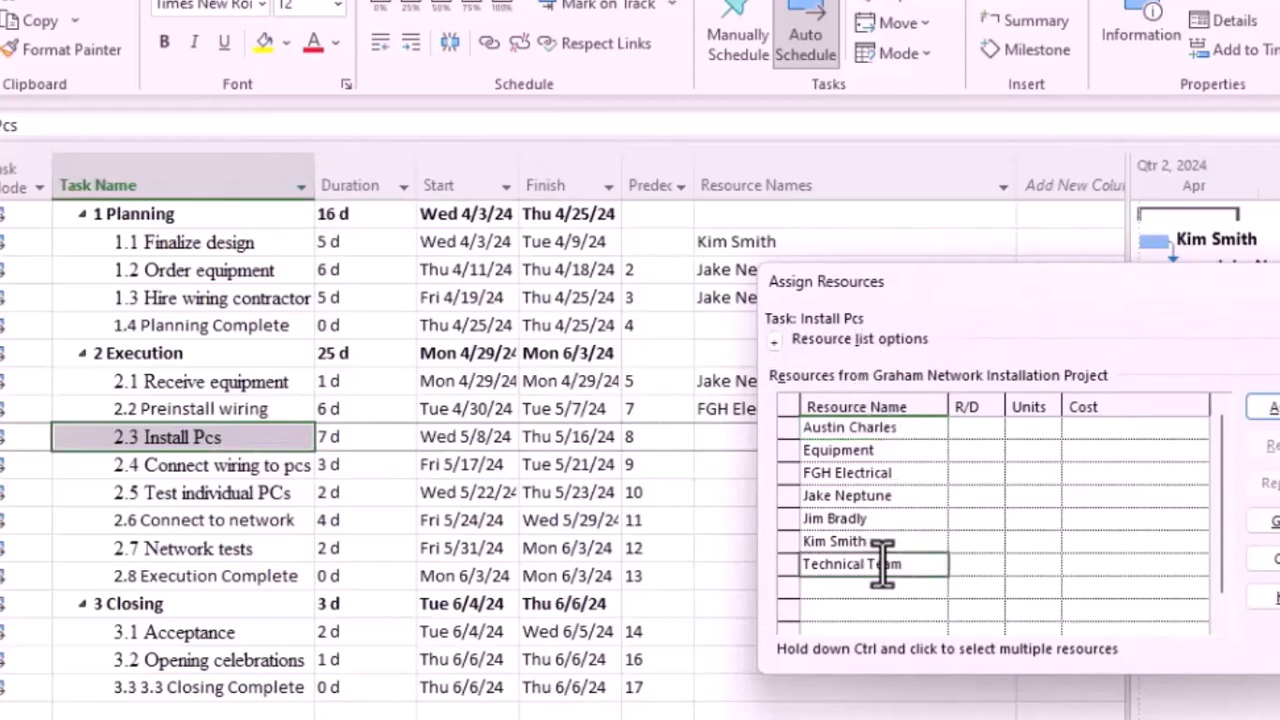
pyautogui.click(1040, 565)
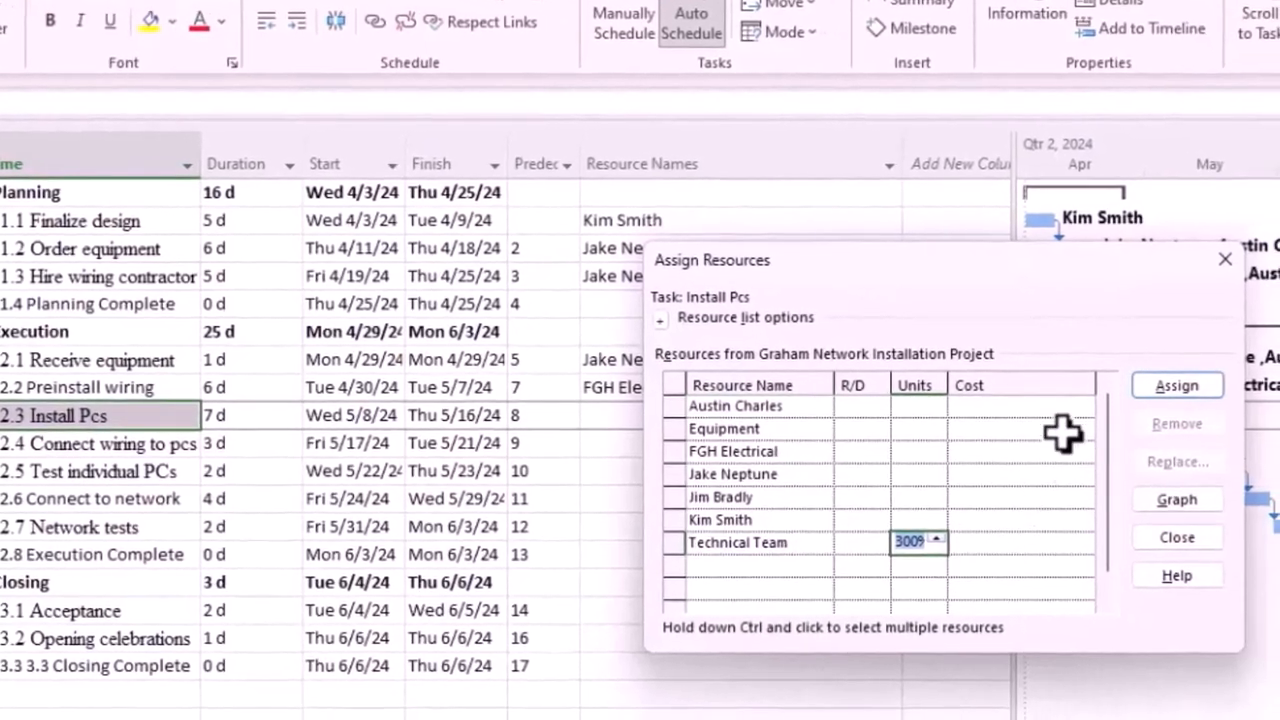
pyautogui.click(1275, 408)
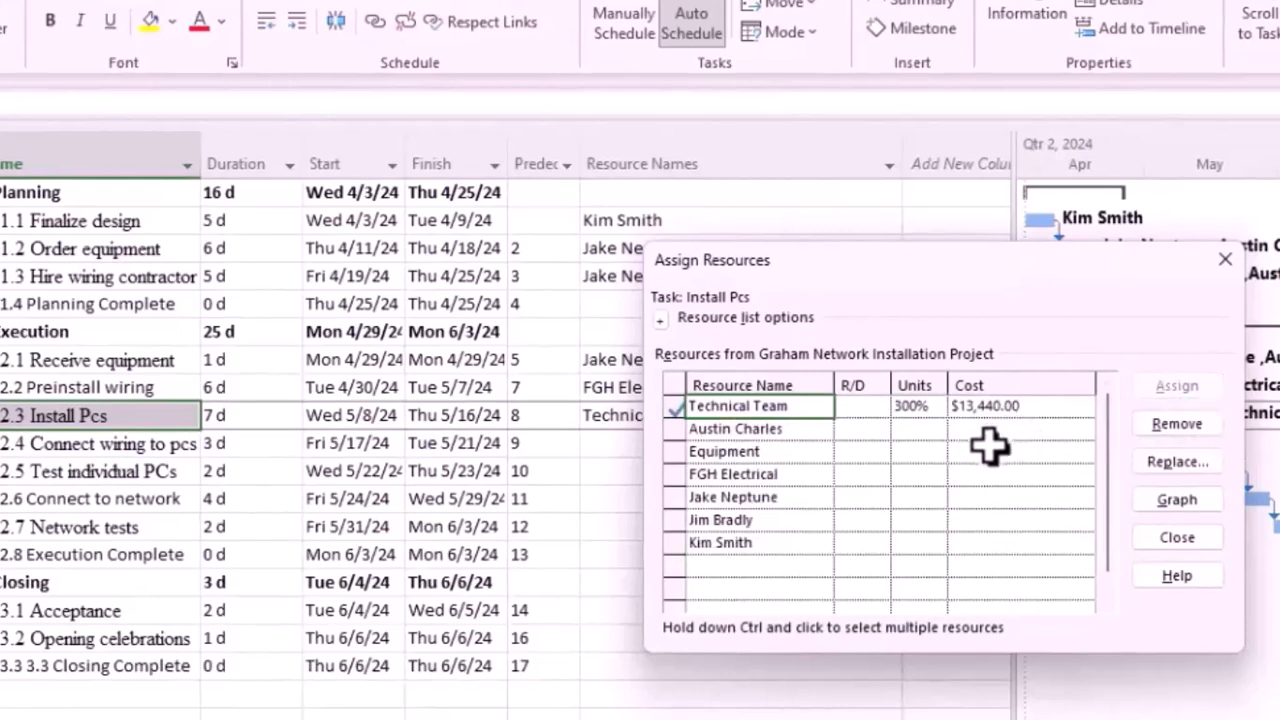
# Assign two more people to 2.3 Install Pcs: the second one listed after FGH Electrical at 15% units, and the first one at default units
pyautogui.click(762, 519)
pyautogui.click(918, 520)
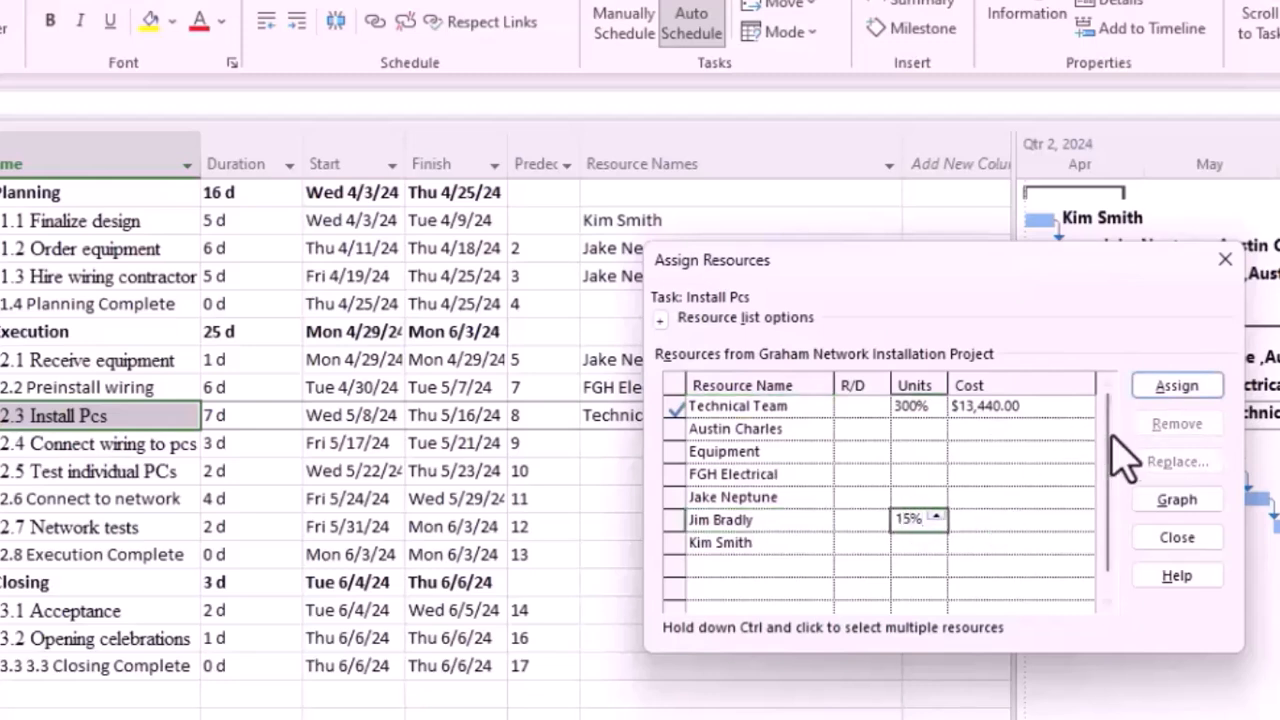
pyautogui.click(1155, 390)
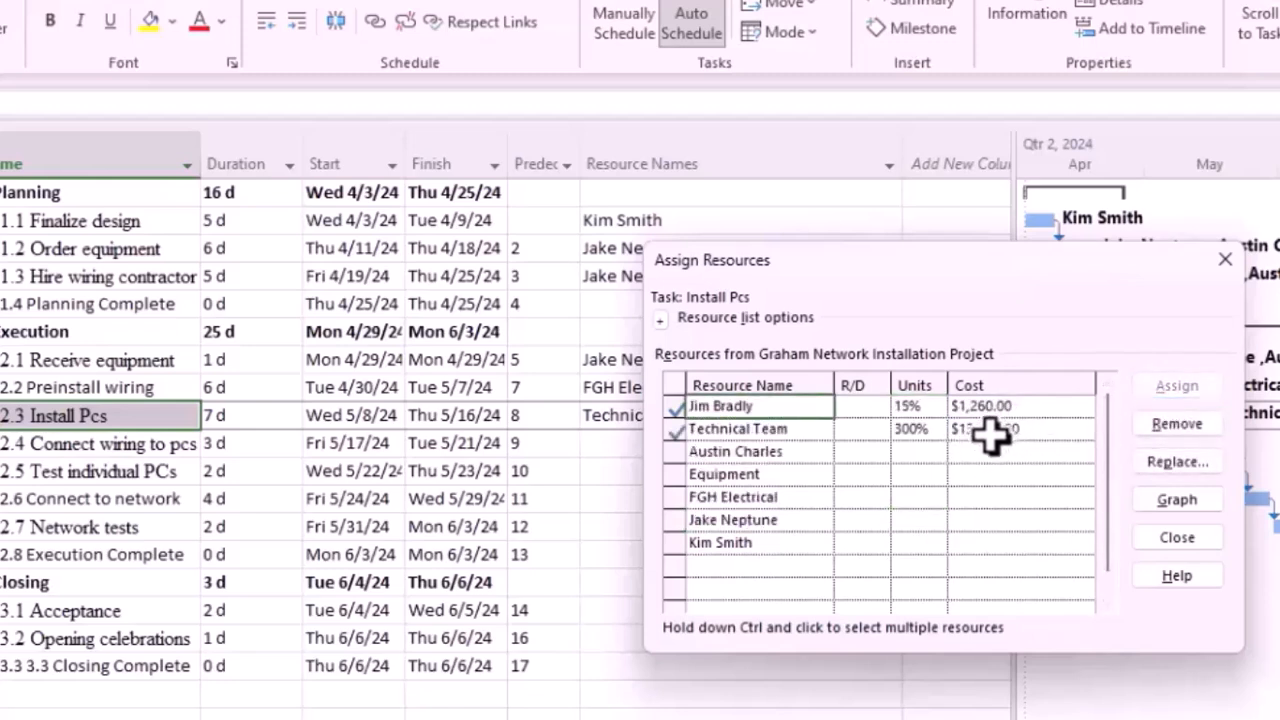
pyautogui.click(765, 522)
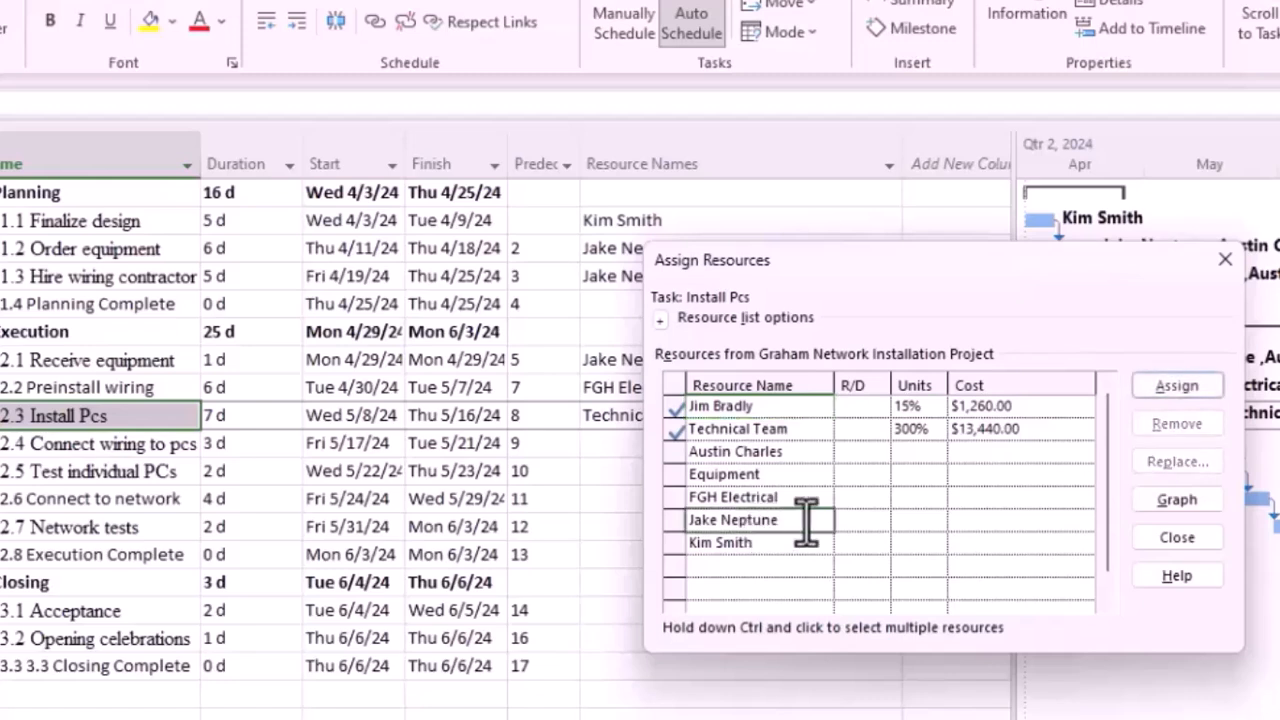
pyautogui.click(1150, 388)
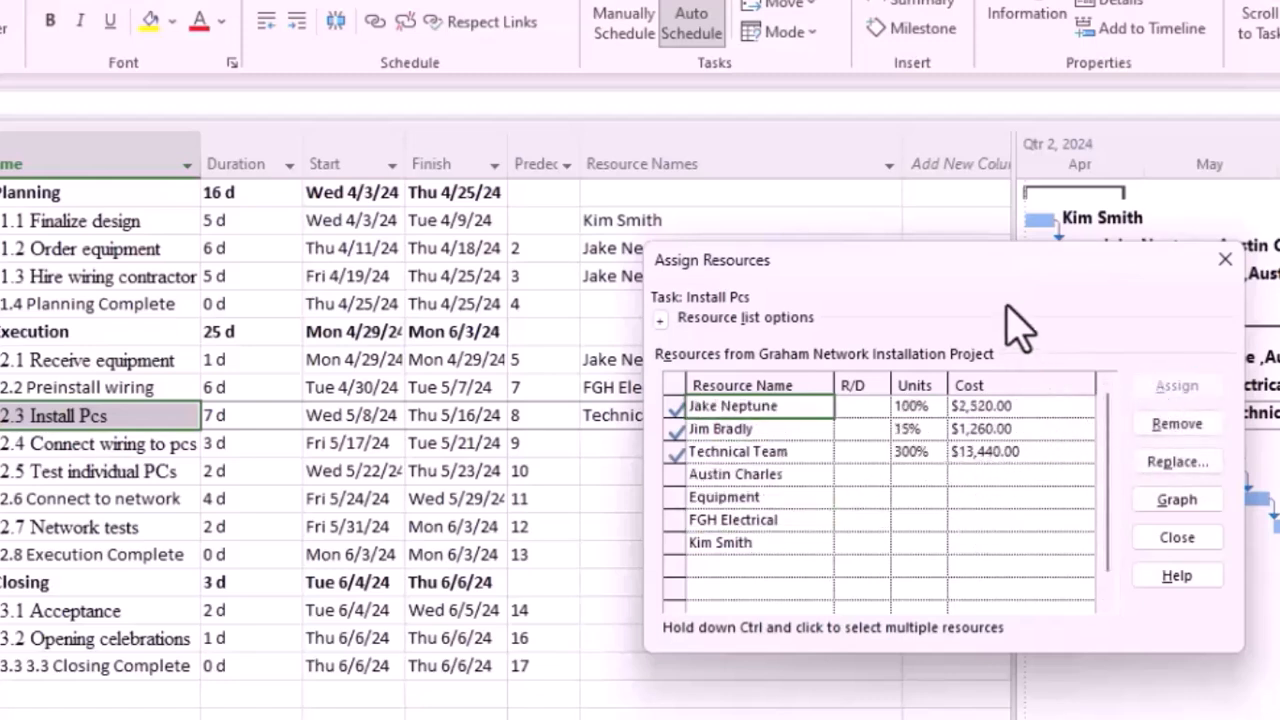
# Assign FGH Electrical to 2.4 Connect wiring to pcs with a cost of 20,000.00, moving the Assign Resources dialog clear of the tasks
pyautogui.moveTo(968, 282); pyautogui.dragTo(977, 194)
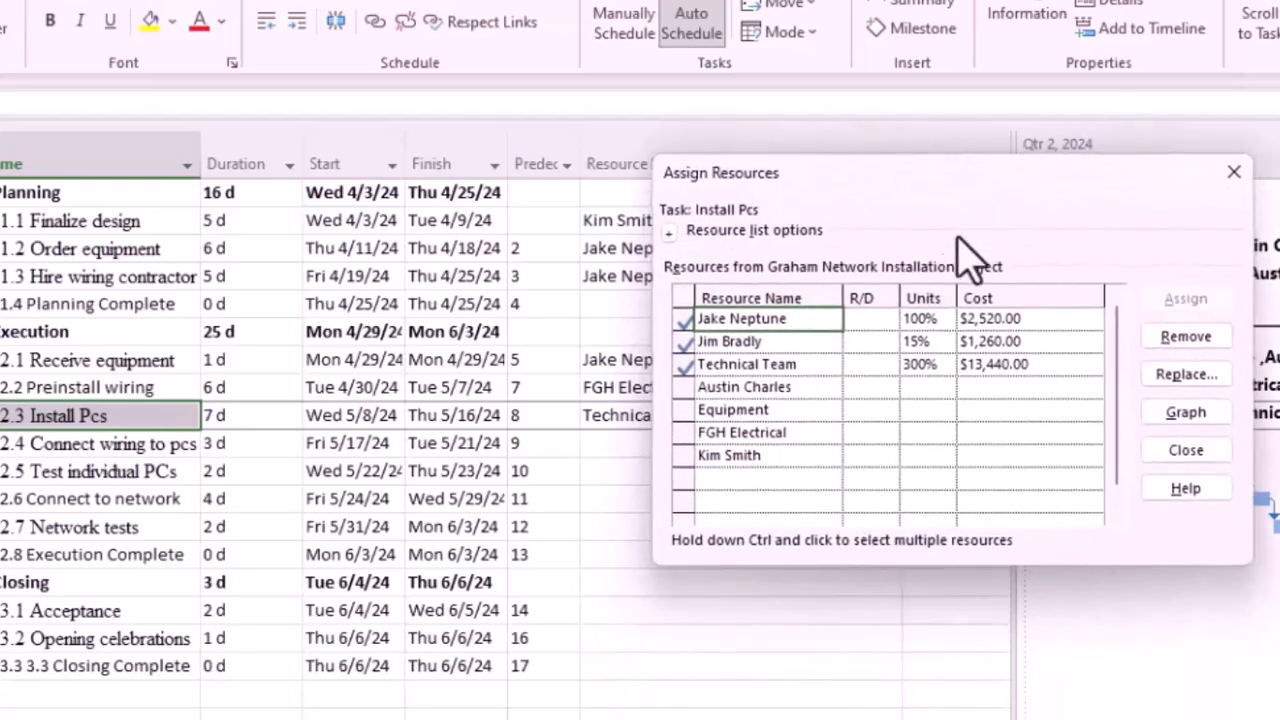
pyautogui.click(150, 445)
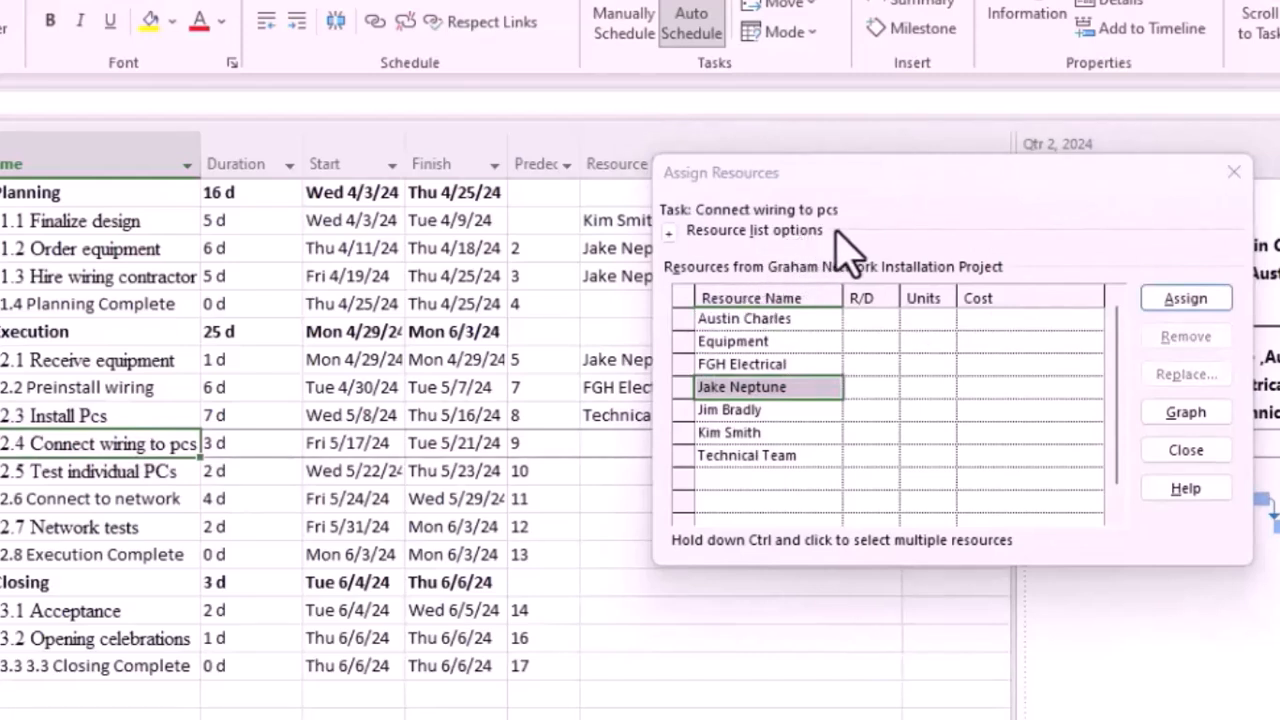
pyautogui.click(746, 364)
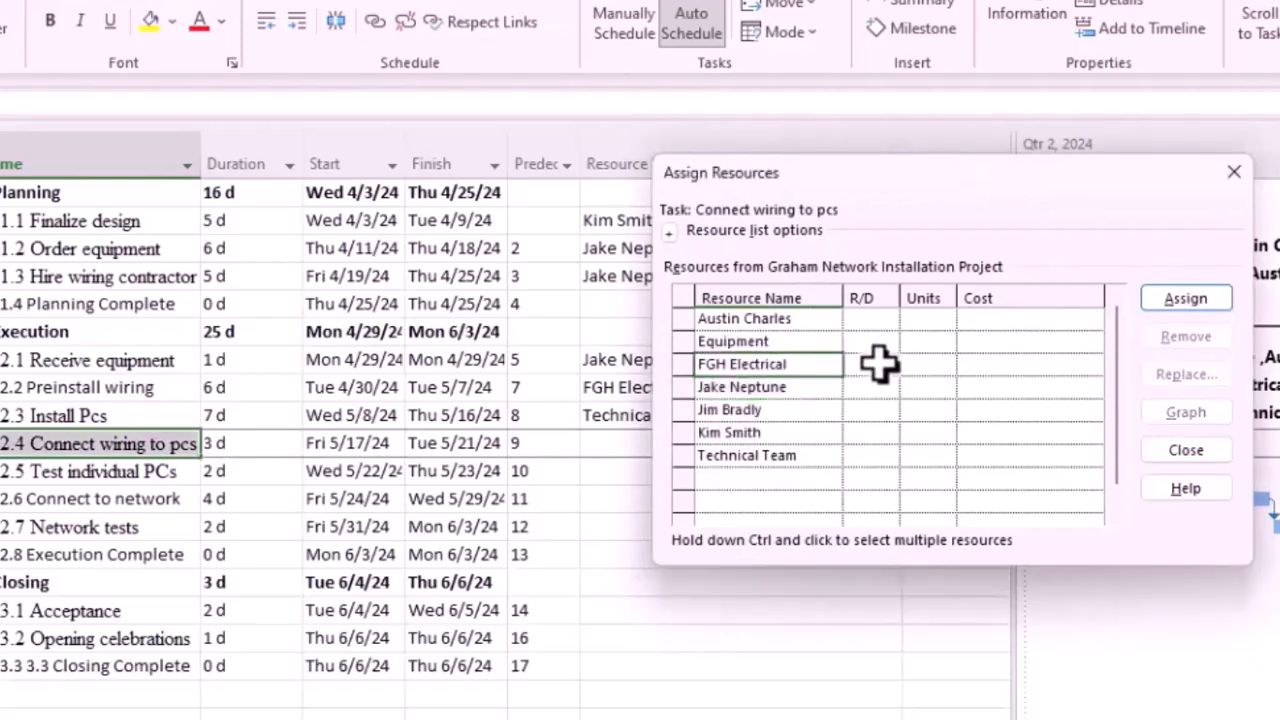
pyautogui.click(1006, 364)
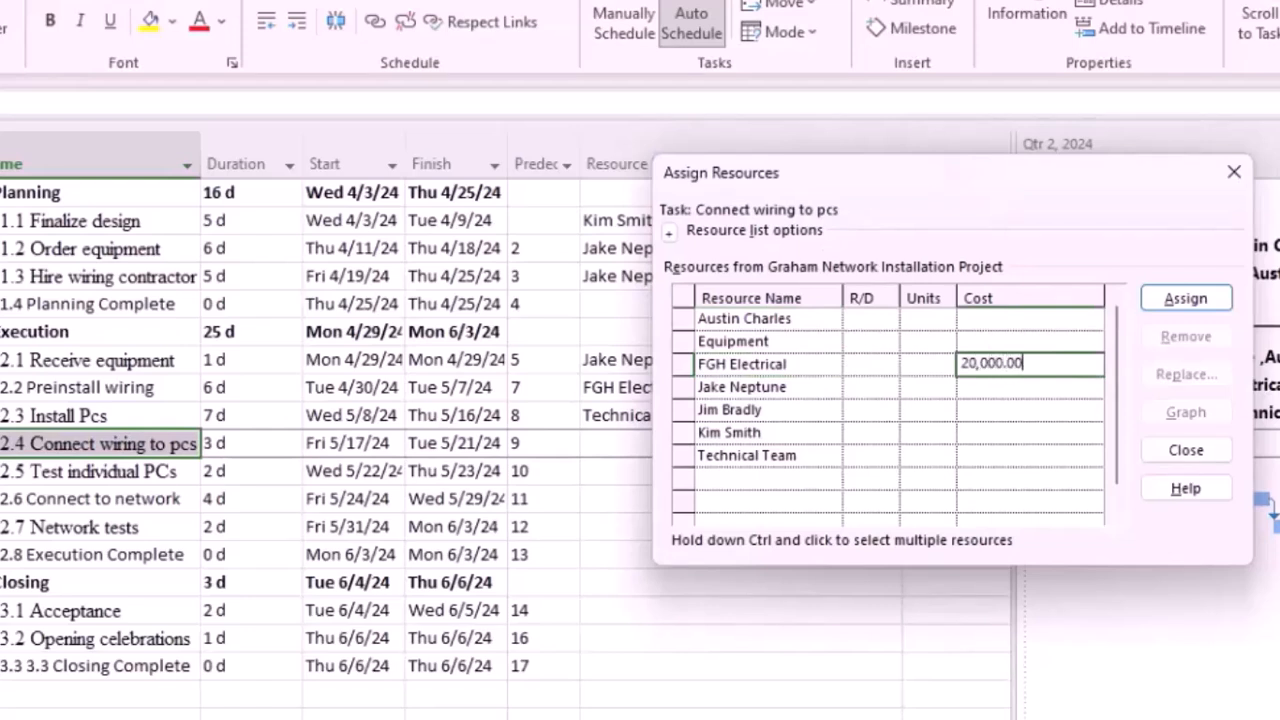
# Assign the second person listed after Equipment at 15% units and the Technical Team at 100% units to 2.4 Connect wiring to pcs
pyautogui.click(830, 410)
pyautogui.click(931, 411)
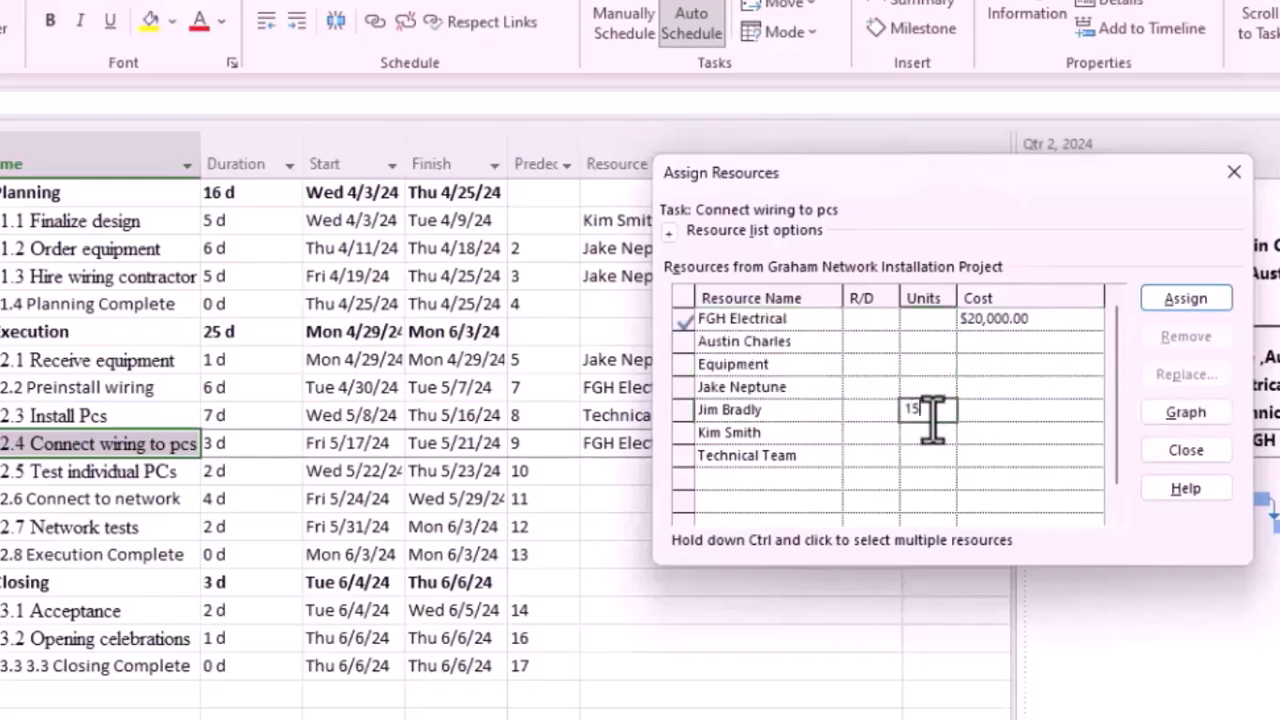
pyautogui.click(1203, 299)
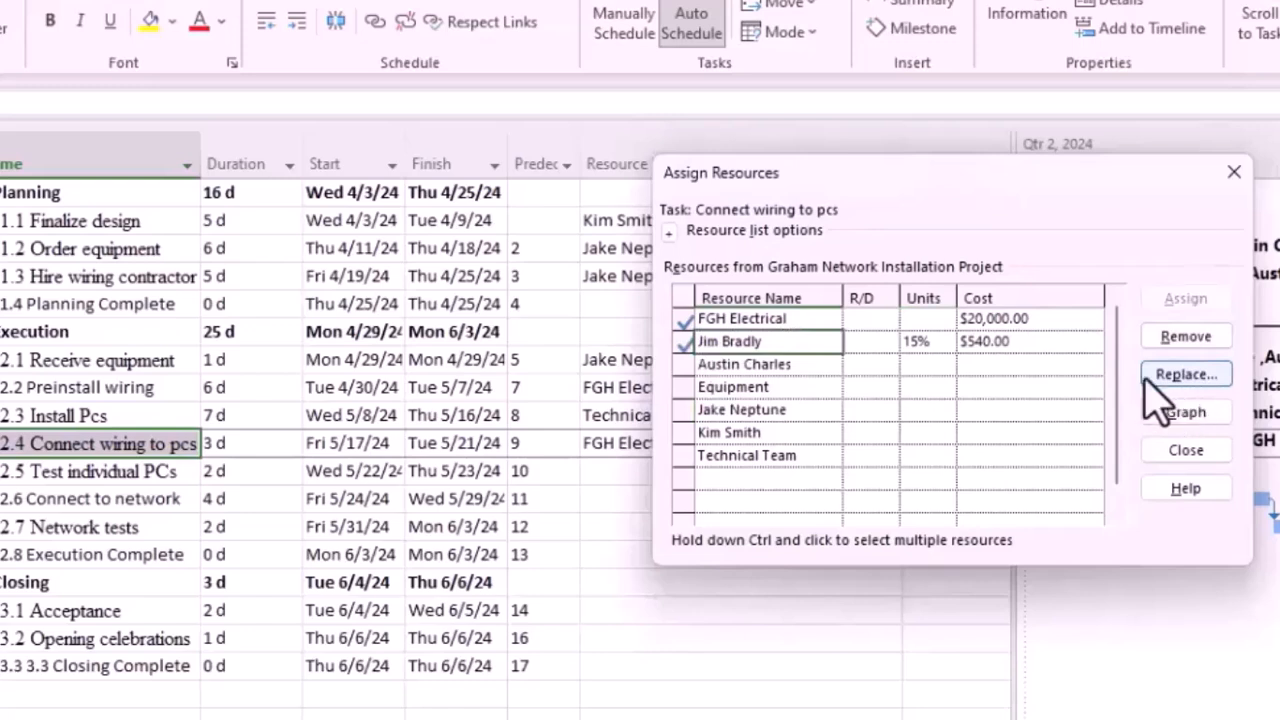
pyautogui.click(740, 458)
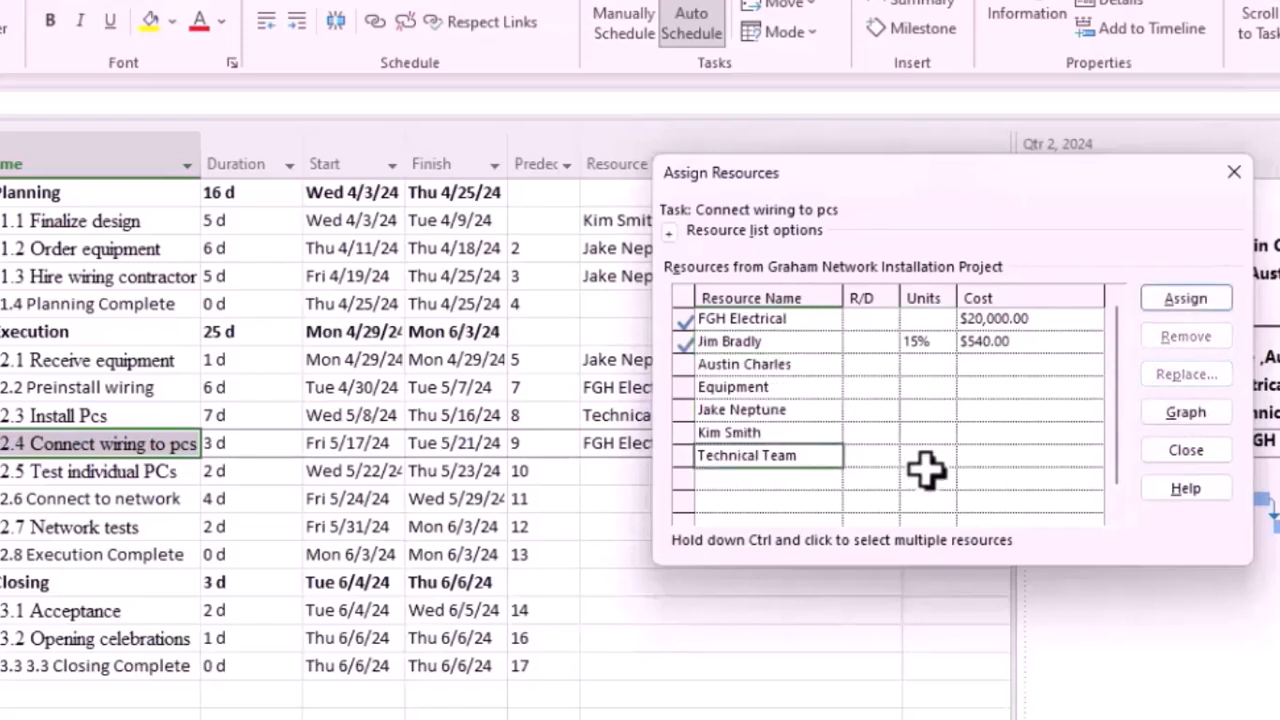
pyautogui.click(930, 436)
pyautogui.click(935, 457)
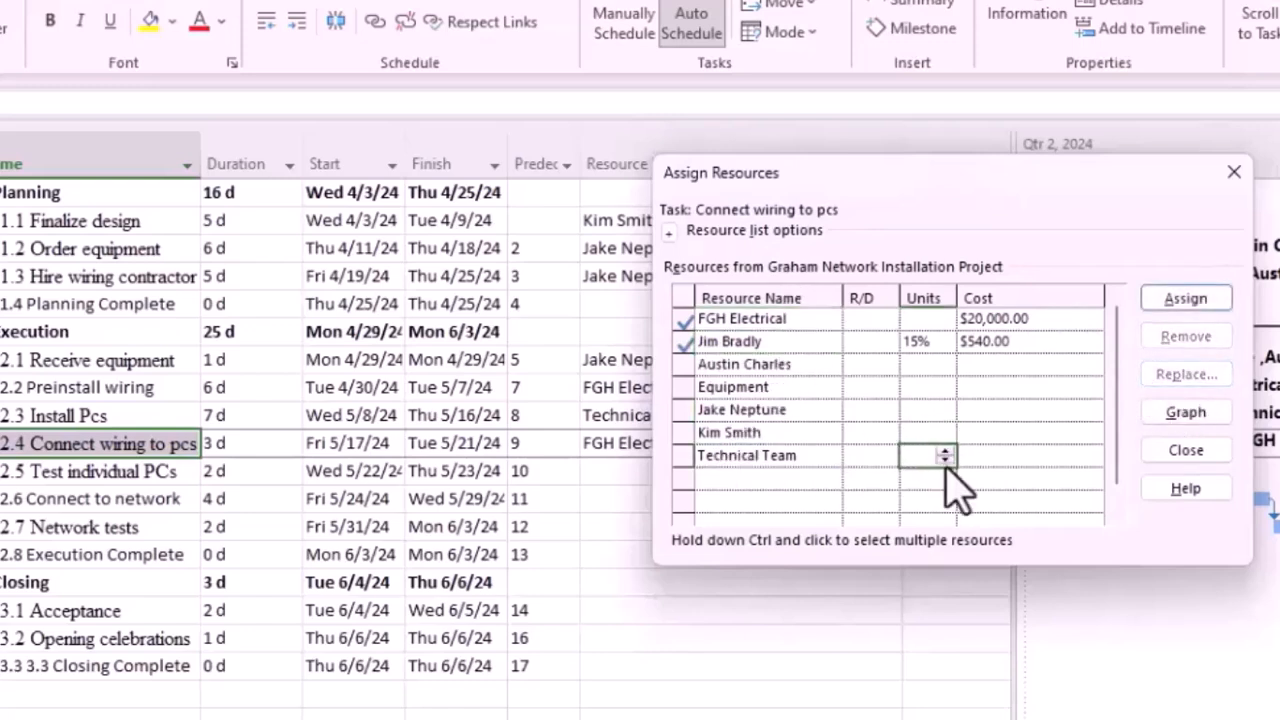
pyautogui.click(1180, 299)
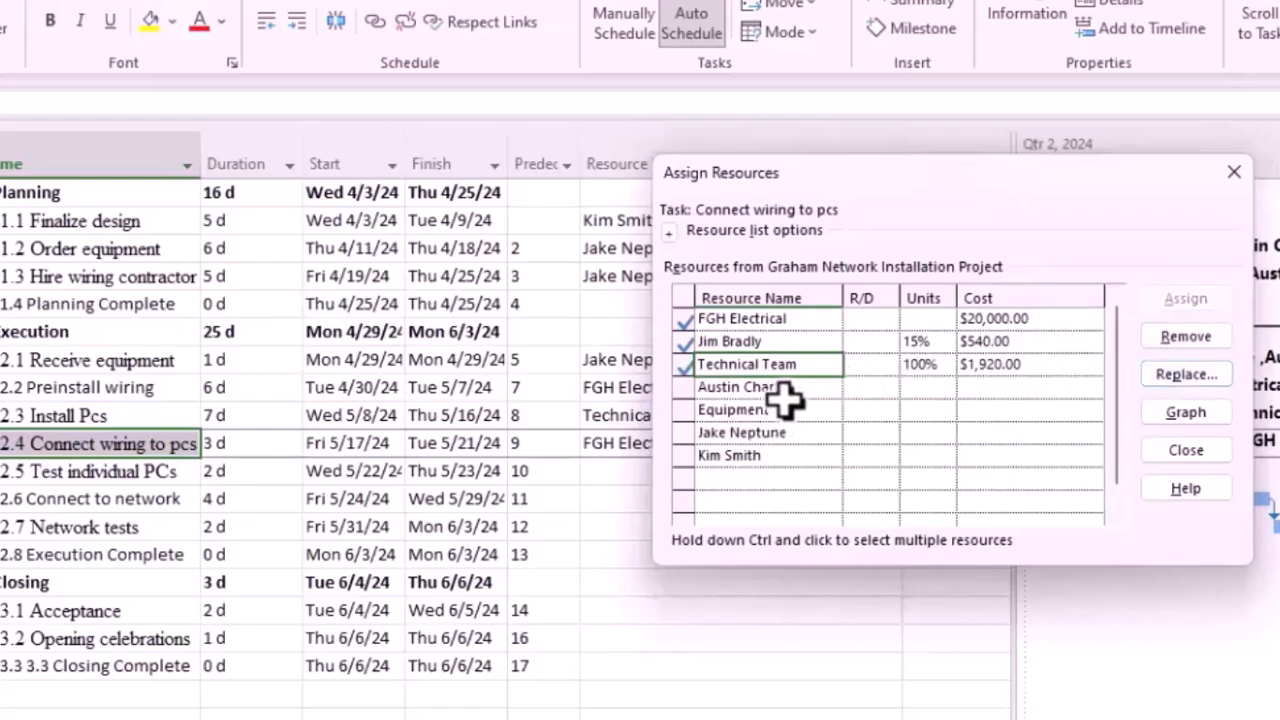
# Assign the person listed just above Equipment and the person just below it to 2.4 Connect wiring to pcs at their default units
pyautogui.click(785, 395)
pyautogui.click(1178, 300)
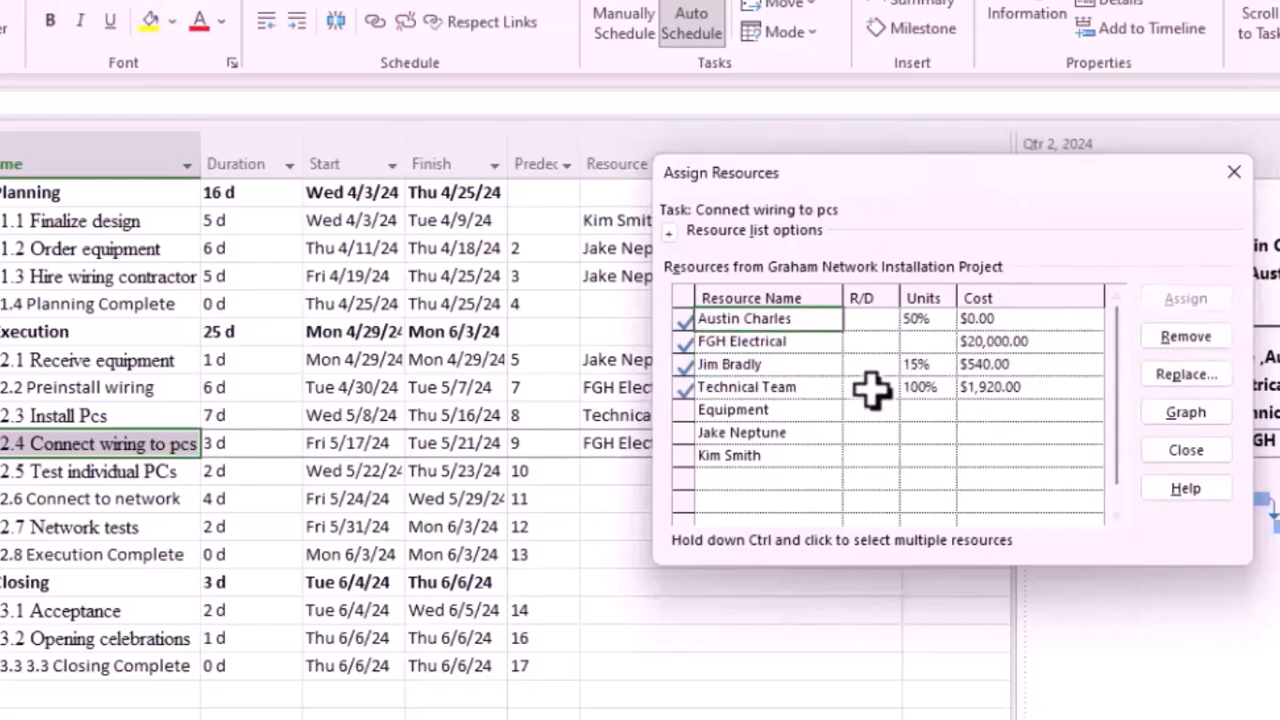
pyautogui.click(806, 435)
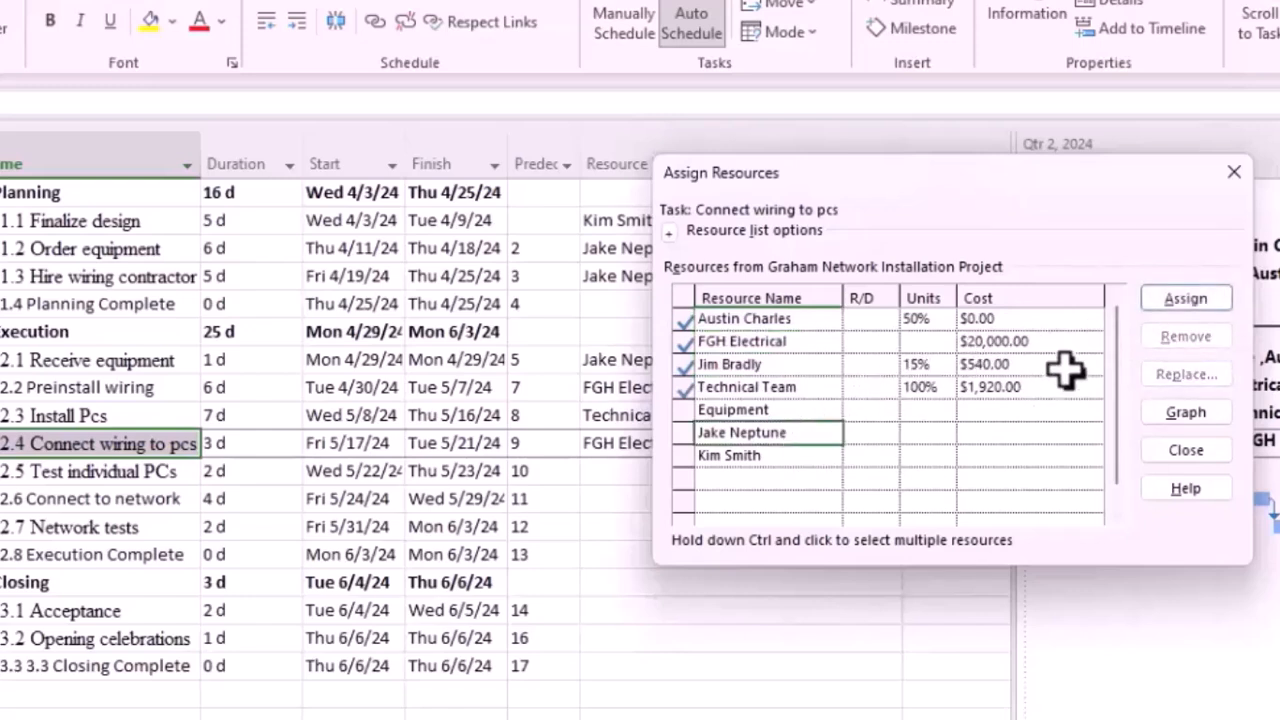
pyautogui.click(1185, 300)
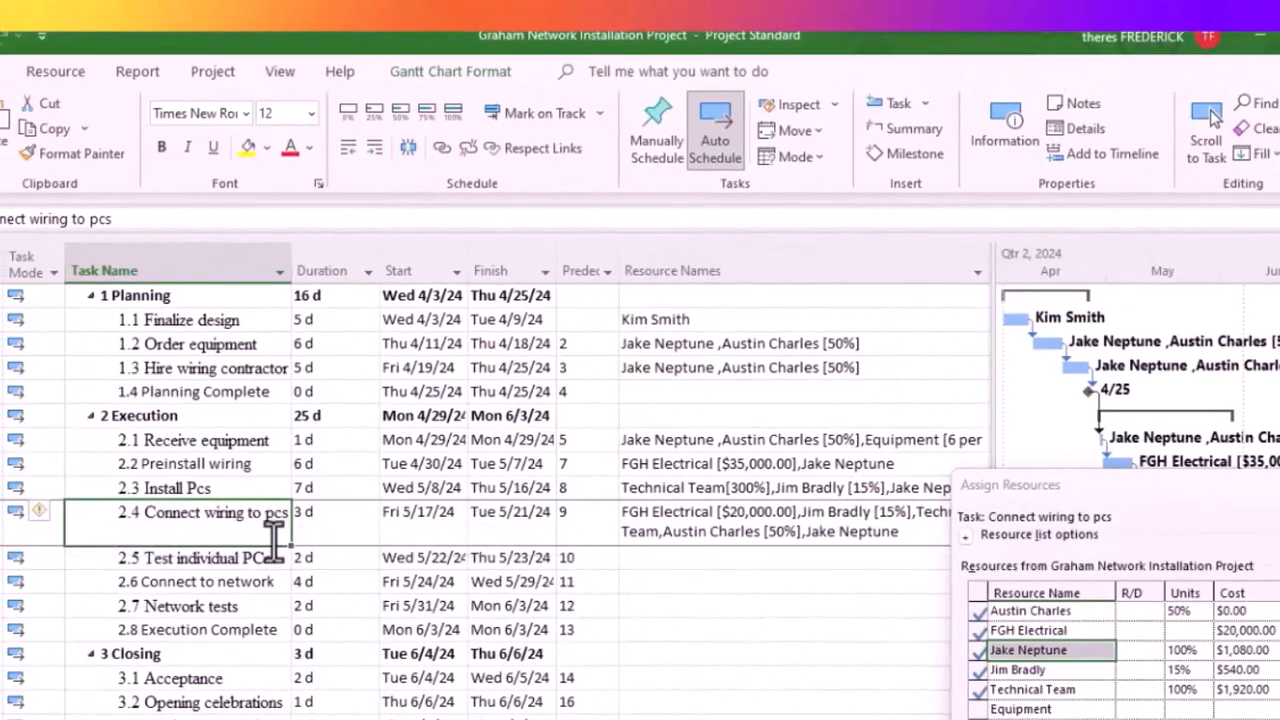
# Assign FGH Electrical with a cost of 5,000.00 and the Technical Team at 200% units to 2.5 Test individual PCs
pyautogui.click(1160, 530)
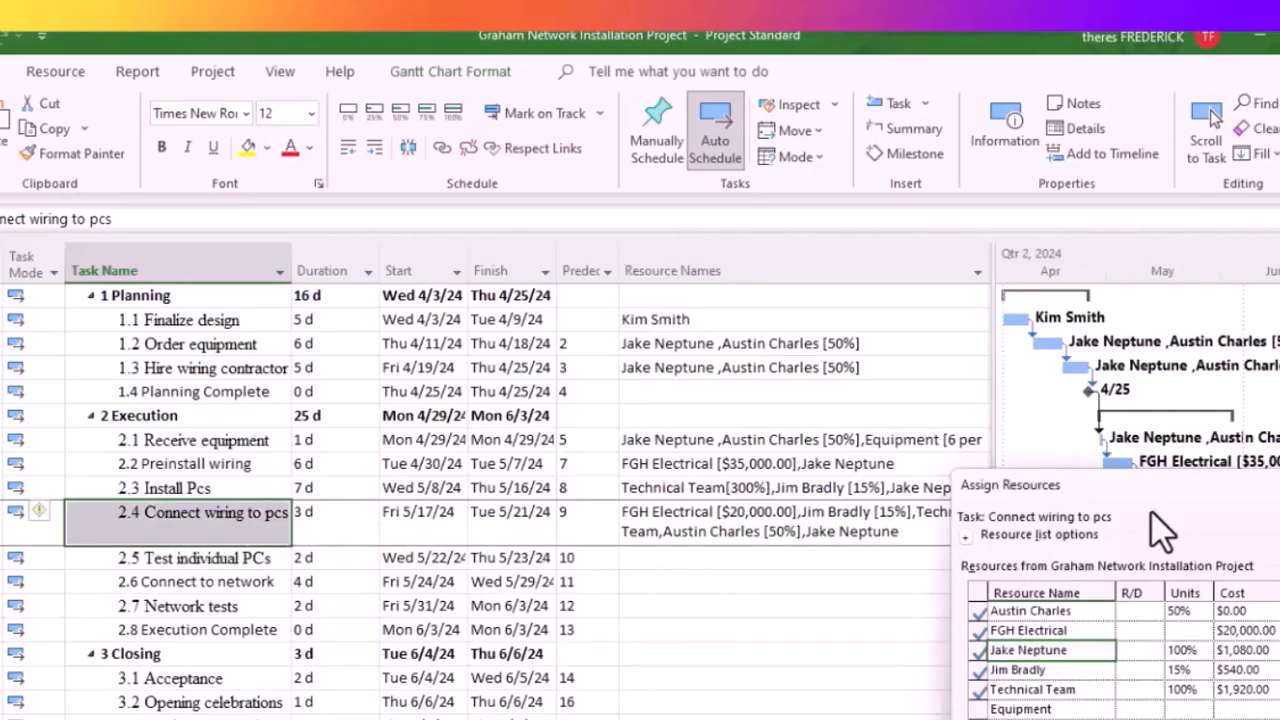
pyautogui.moveTo(1165, 502); pyautogui.dragTo(848, 411)
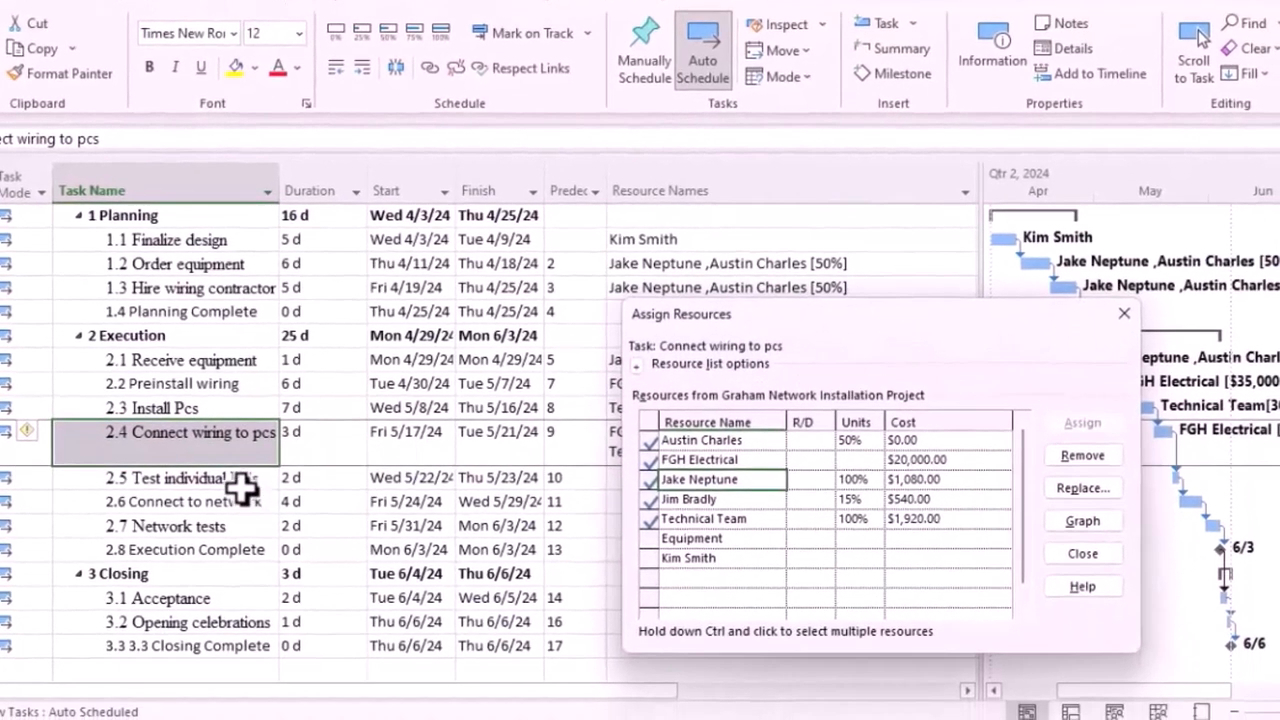
pyautogui.click(254, 560)
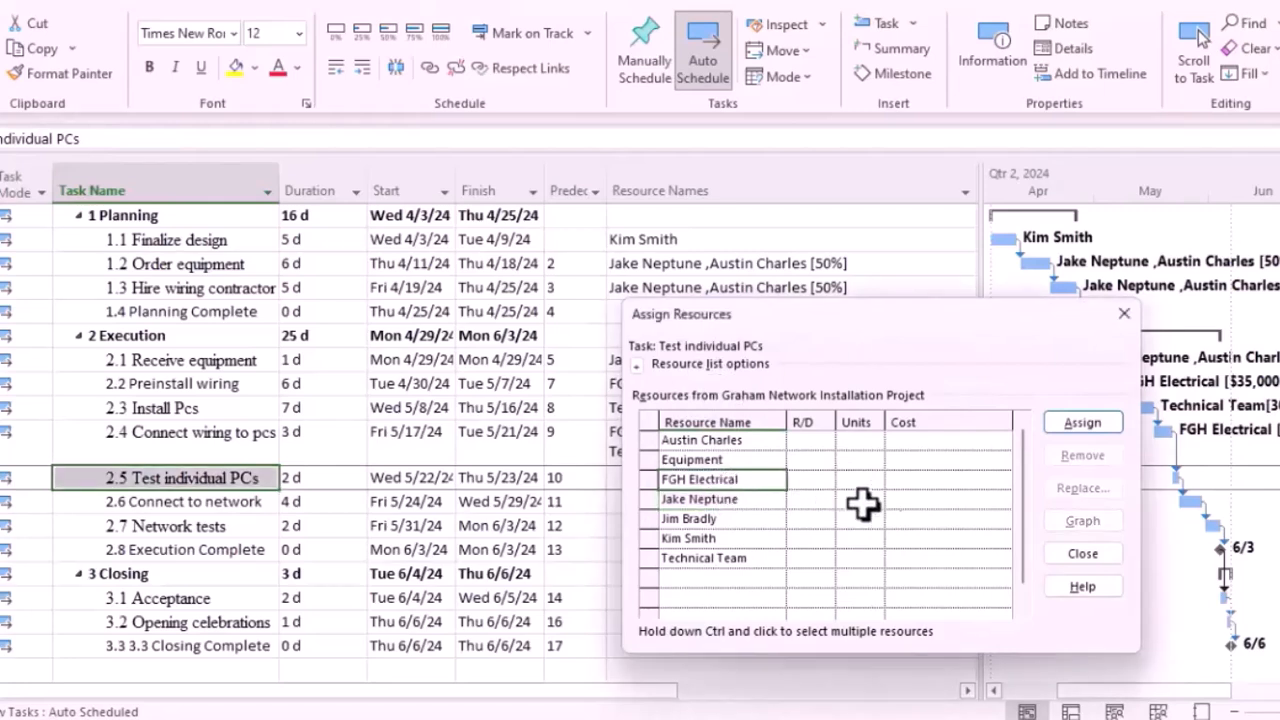
pyautogui.click(907, 486)
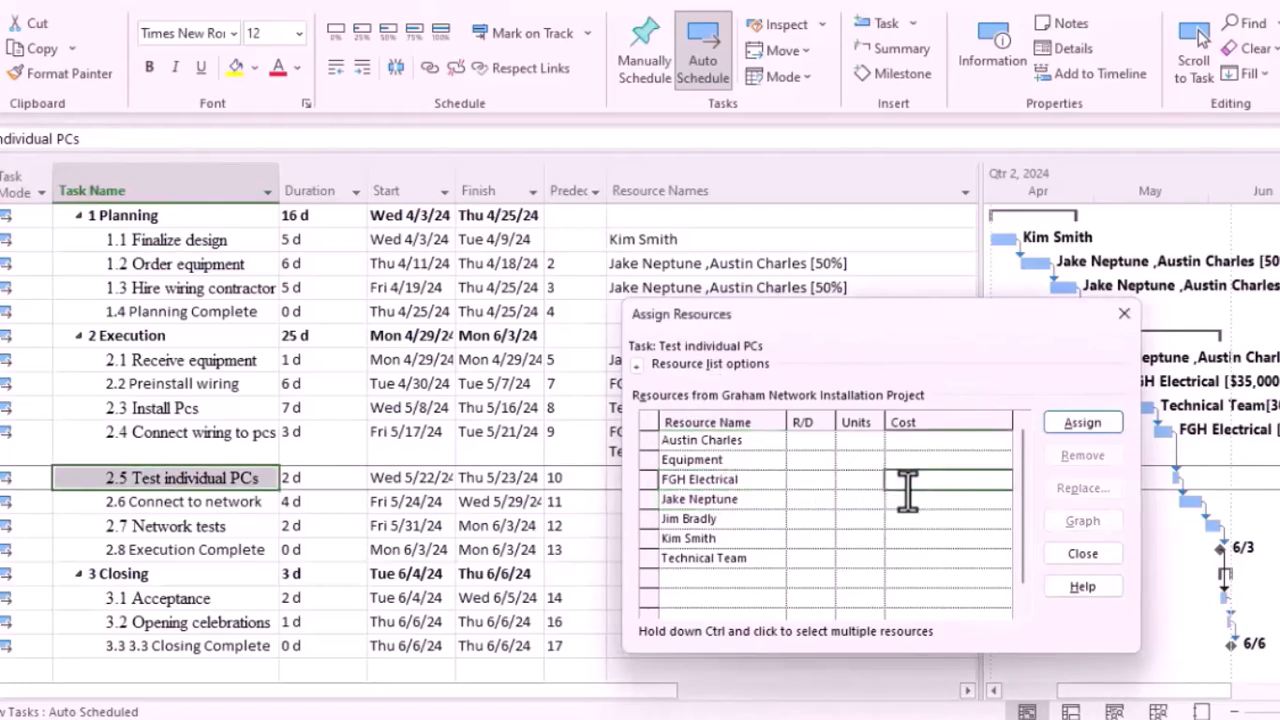
pyautogui.click(1063, 427)
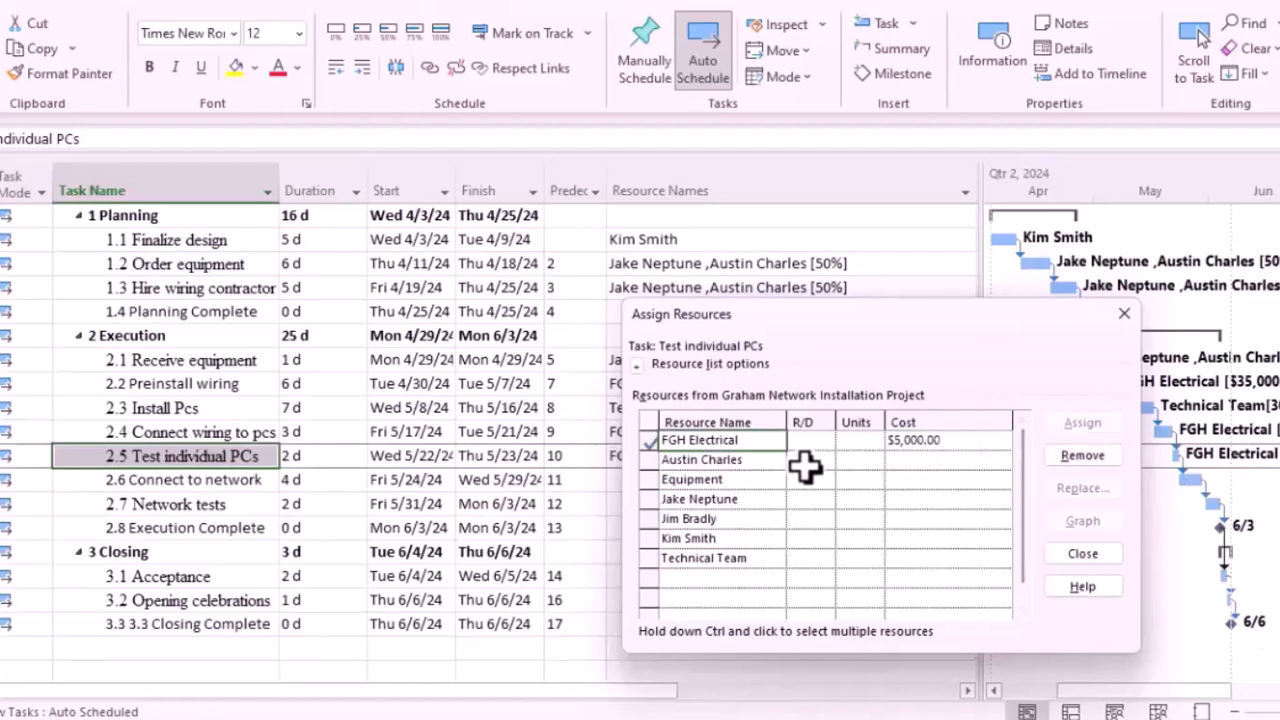
pyautogui.click(736, 557)
pyautogui.click(872, 563)
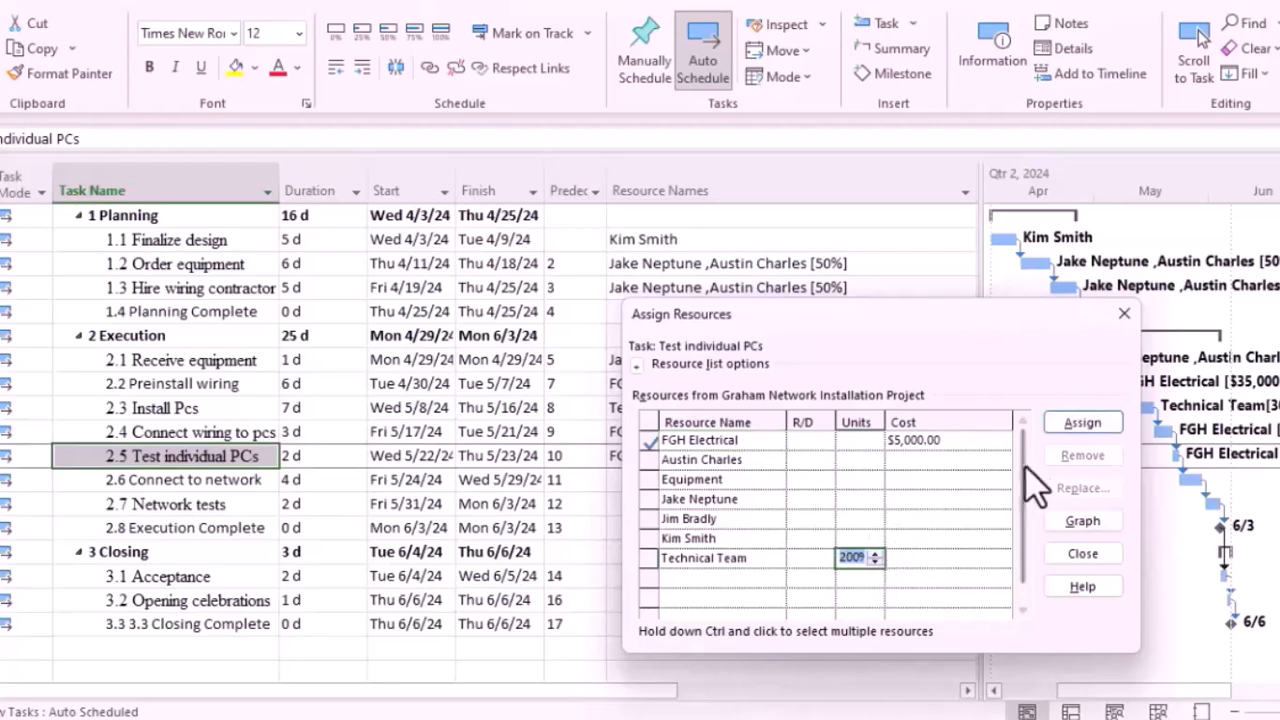
pyautogui.click(1066, 426)
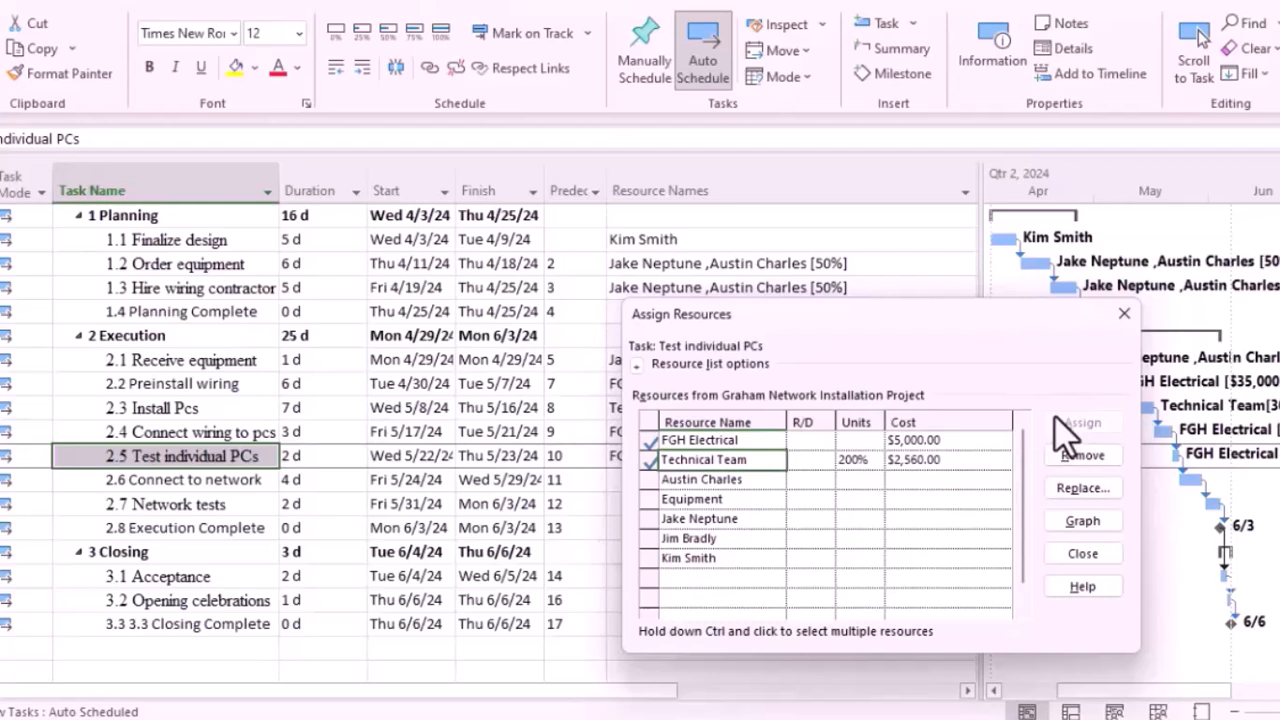
# Assign two people to 2.5 Test individual PCs: the second one listed after Equipment at 15% units, and the first one at default units
pyautogui.click(700, 538)
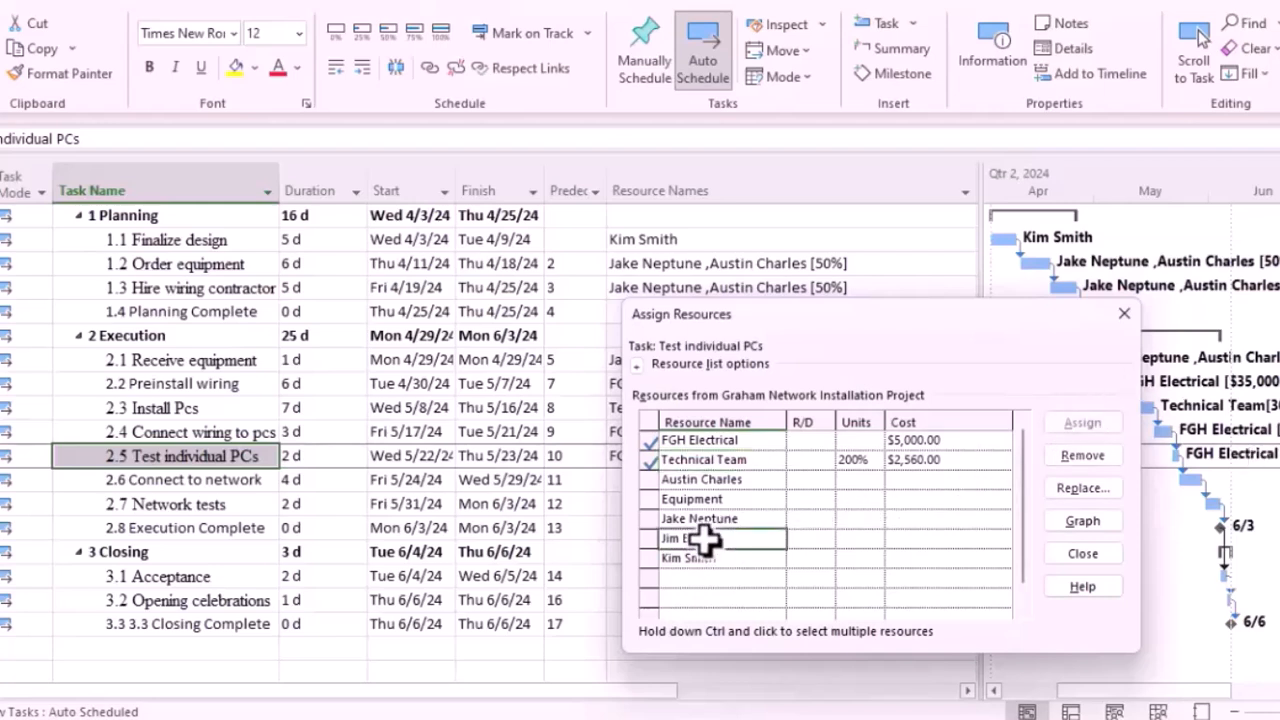
pyautogui.click(845, 537)
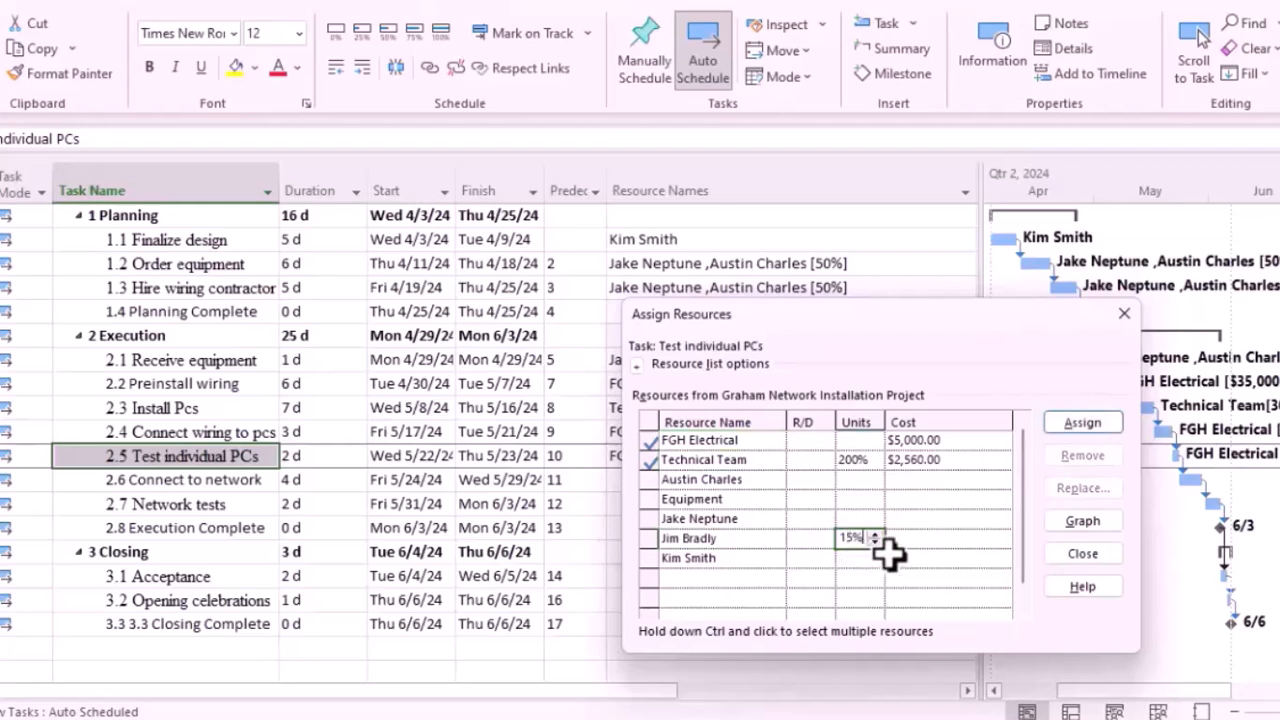
pyautogui.click(1065, 434)
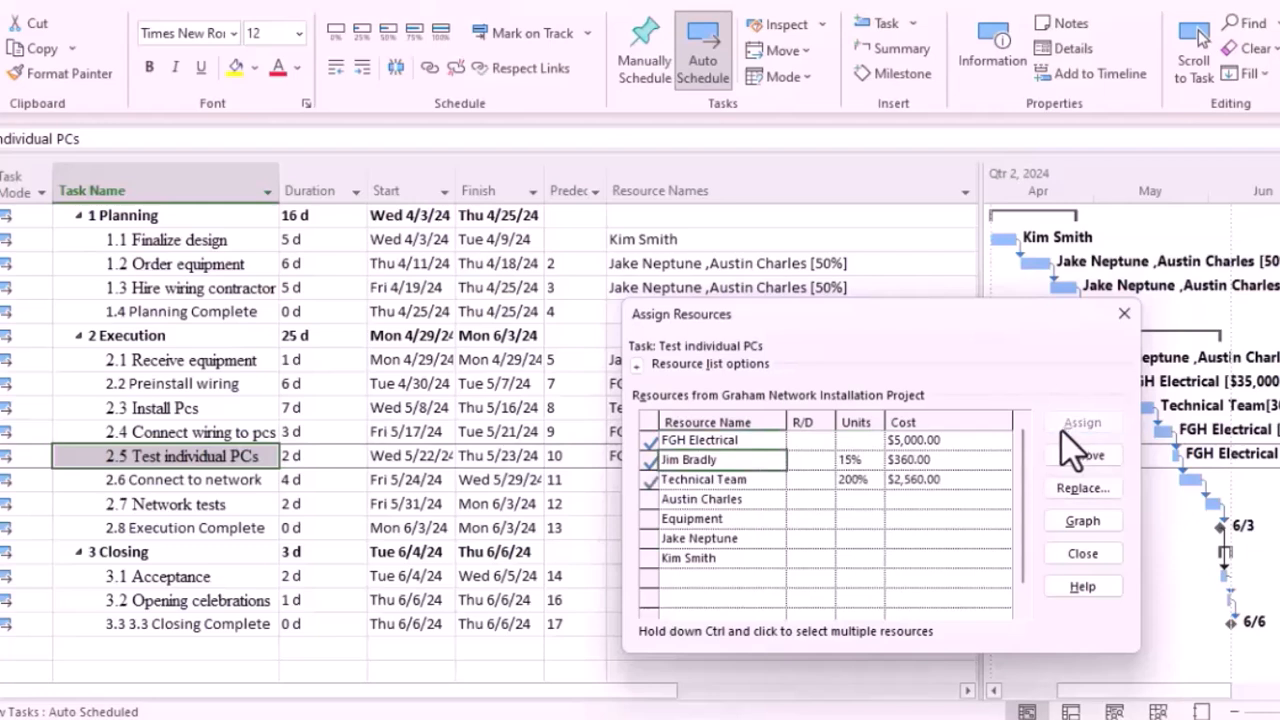
pyautogui.click(718, 540)
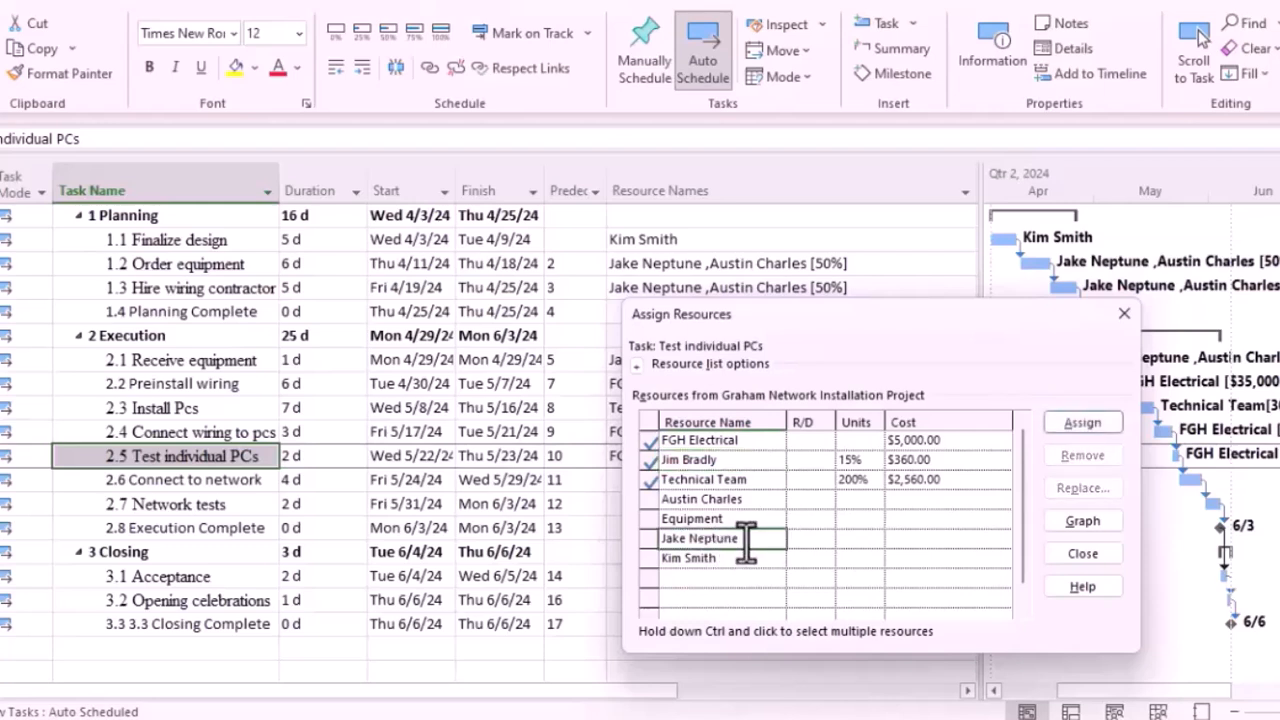
pyautogui.click(1070, 425)
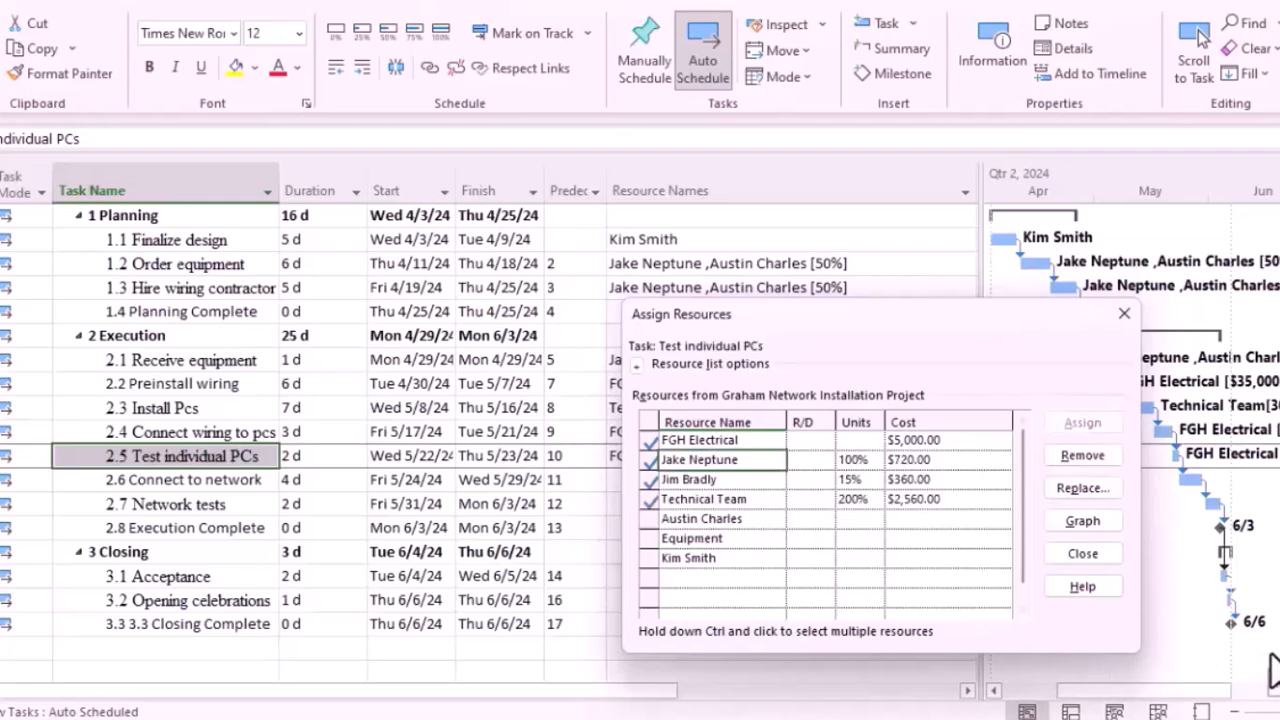
# Assign the Technical Team at 300% units to 2.6 Connect to network through the Assign Resources dialog
pyautogui.click(248, 482)
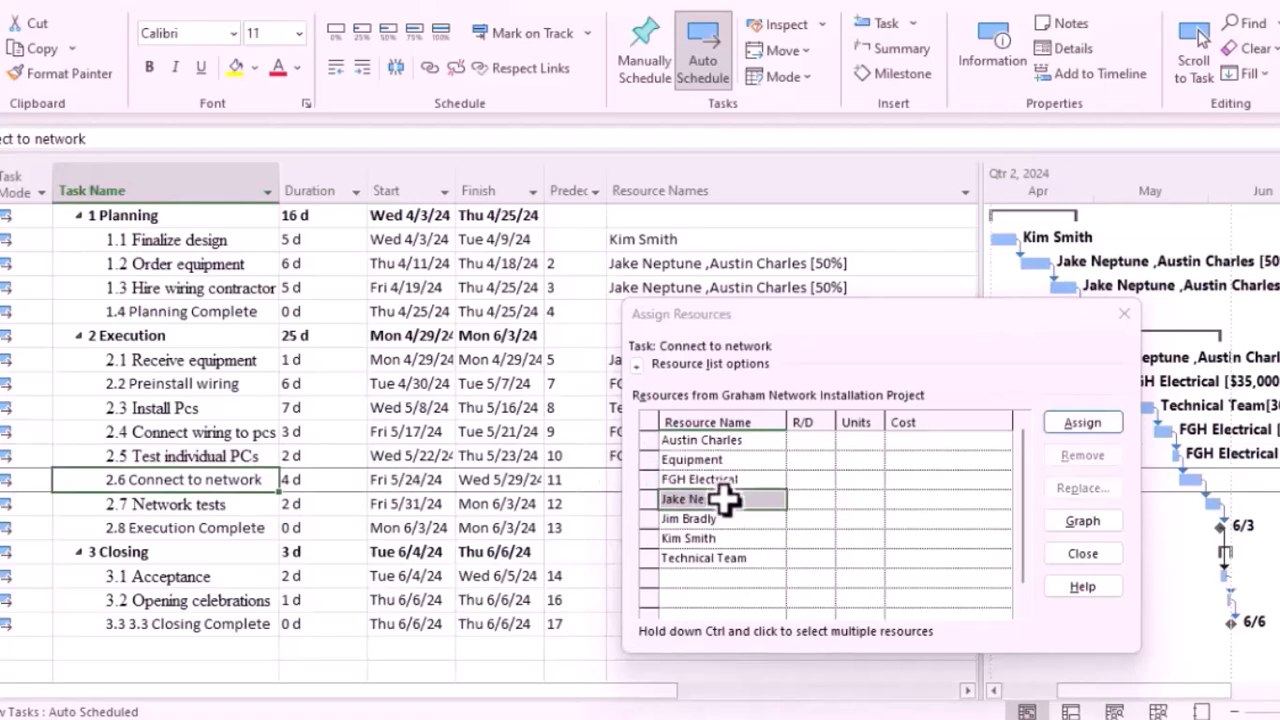
pyautogui.click(706, 558)
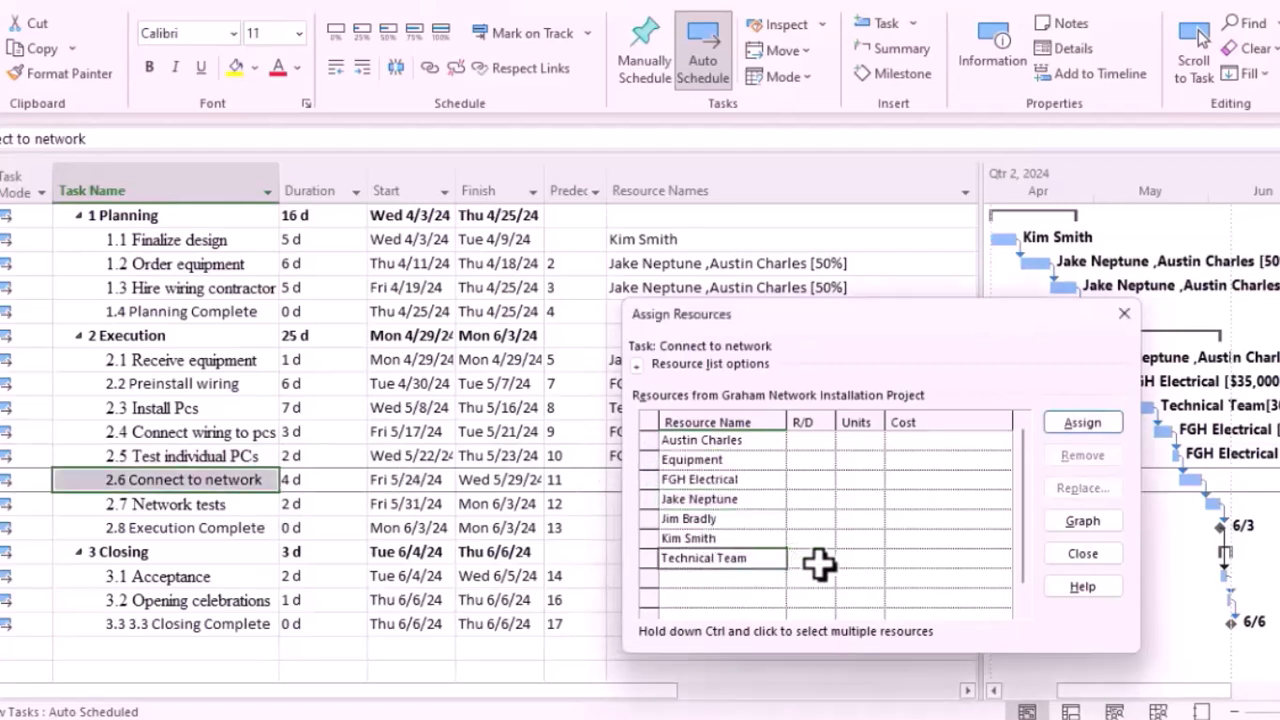
pyautogui.click(852, 560)
pyautogui.click(875, 553)
pyautogui.click(875, 553)
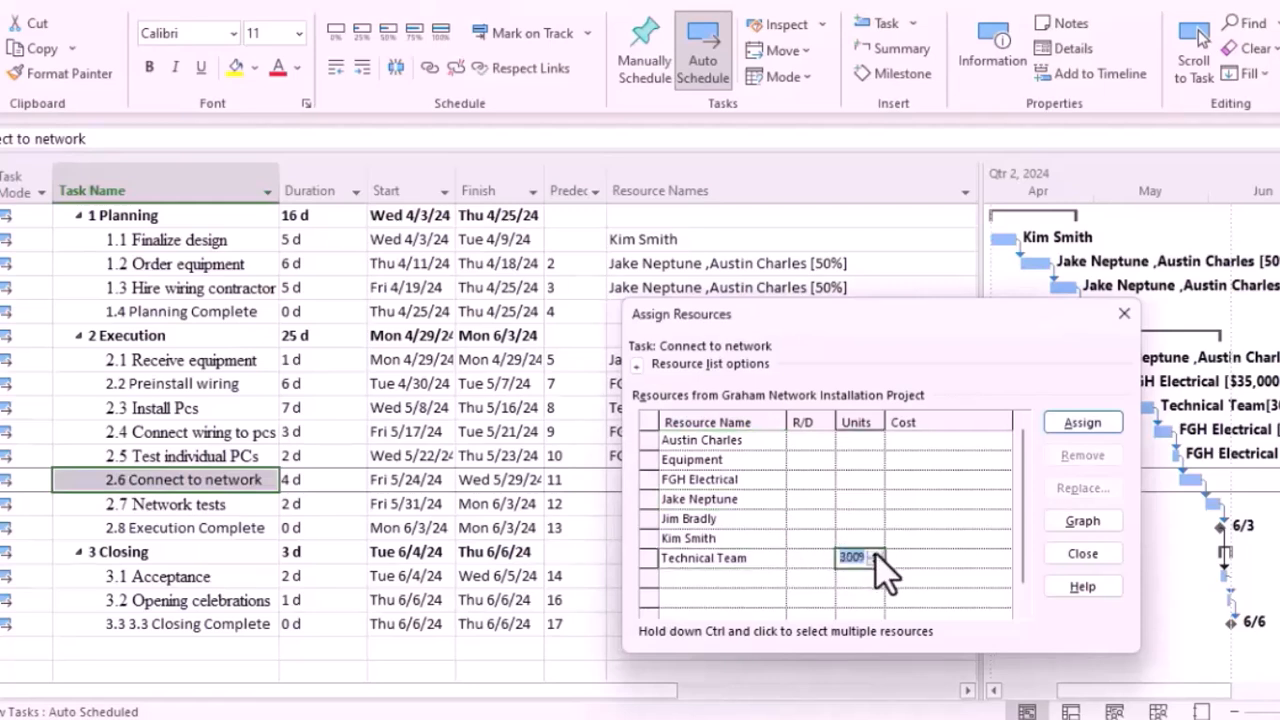
pyautogui.click(1073, 425)
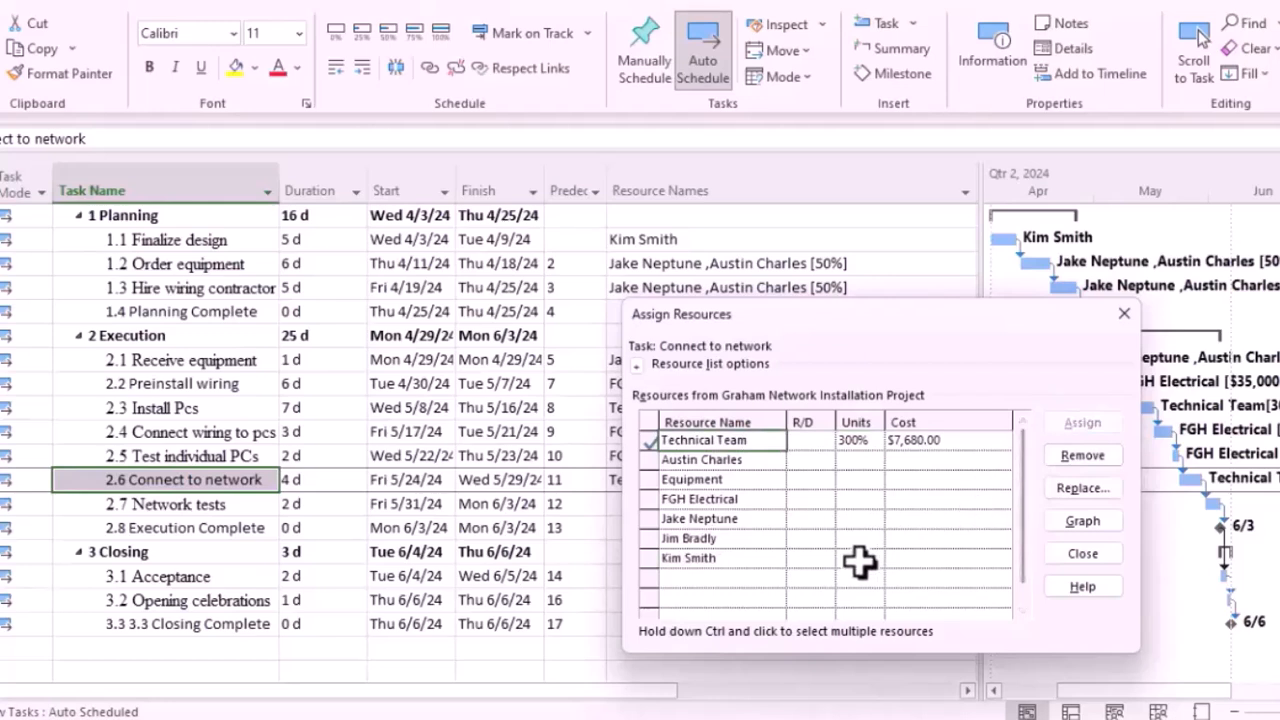
# Assign the person listed just after FGH Electrical and the person just above Equipment to 2.6 Connect to network at default units
pyautogui.click(700, 519)
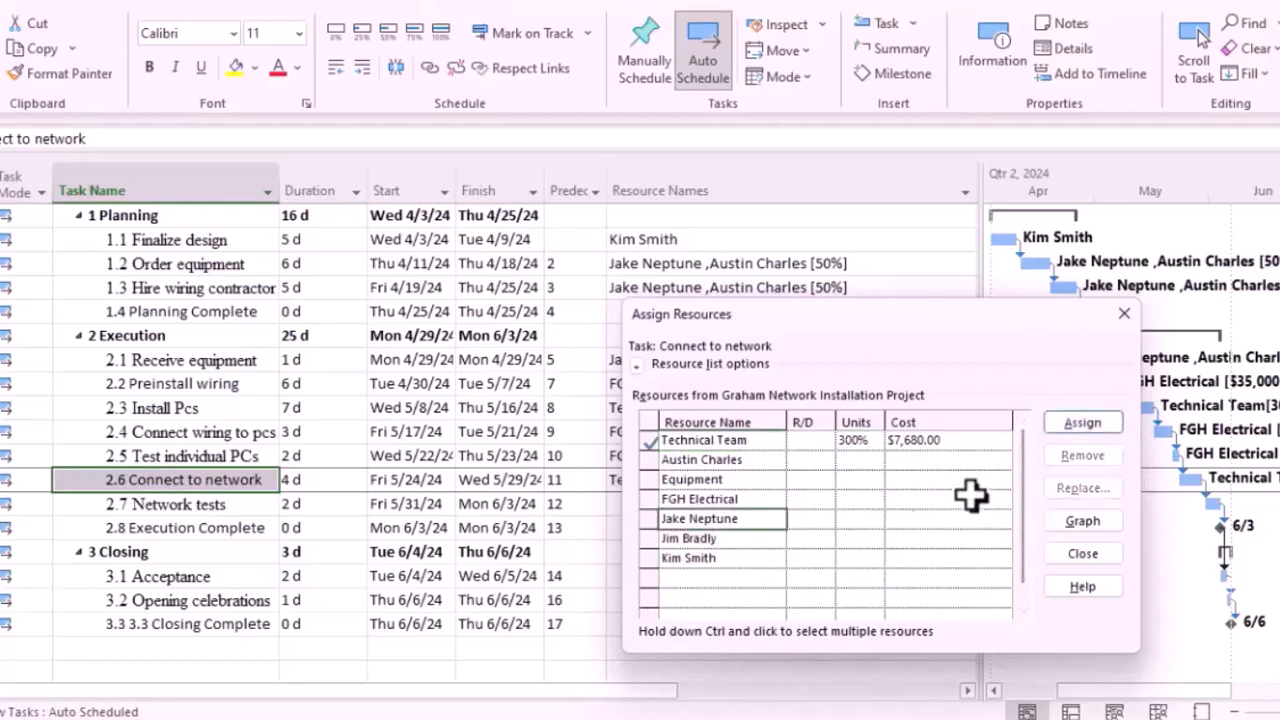
pyautogui.click(1077, 427)
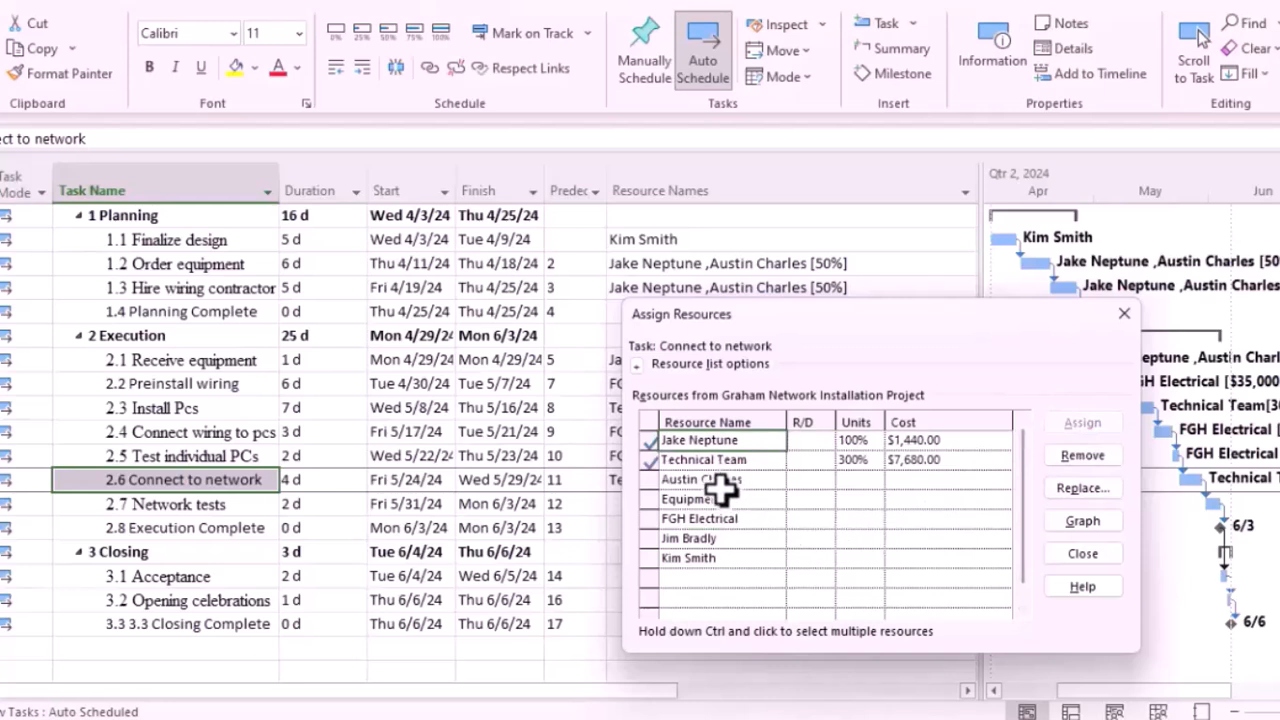
pyautogui.click(767, 482)
pyautogui.click(1078, 421)
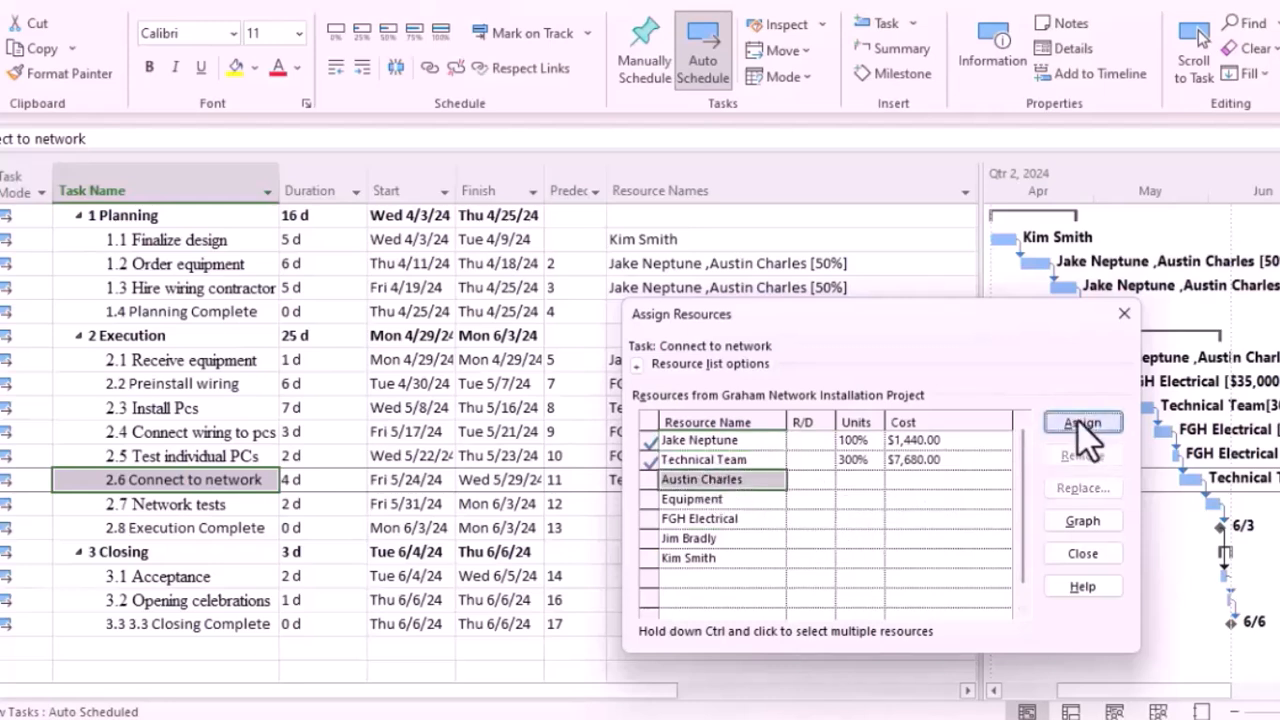
# Save the project changes, and assign the person listed directly after FGH Electrical to 2.6 Connect to network at 15% units
pyautogui.click(707, 539)
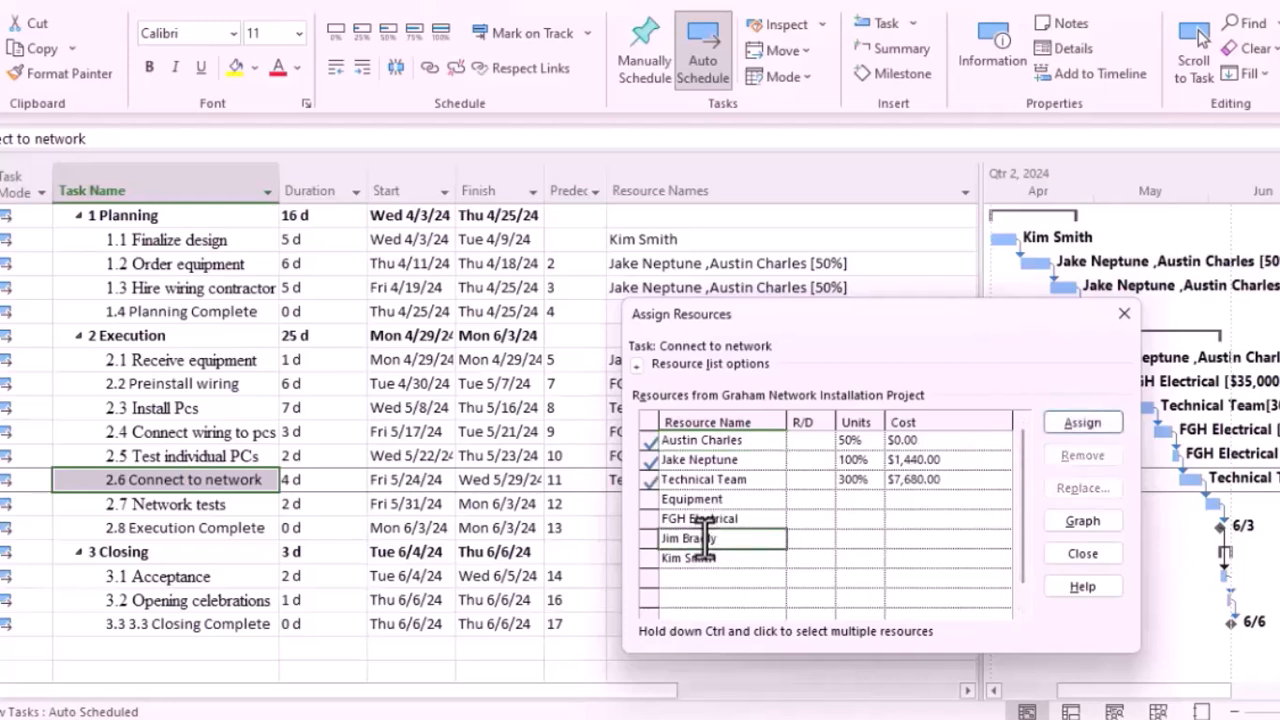
pyautogui.click(861, 540)
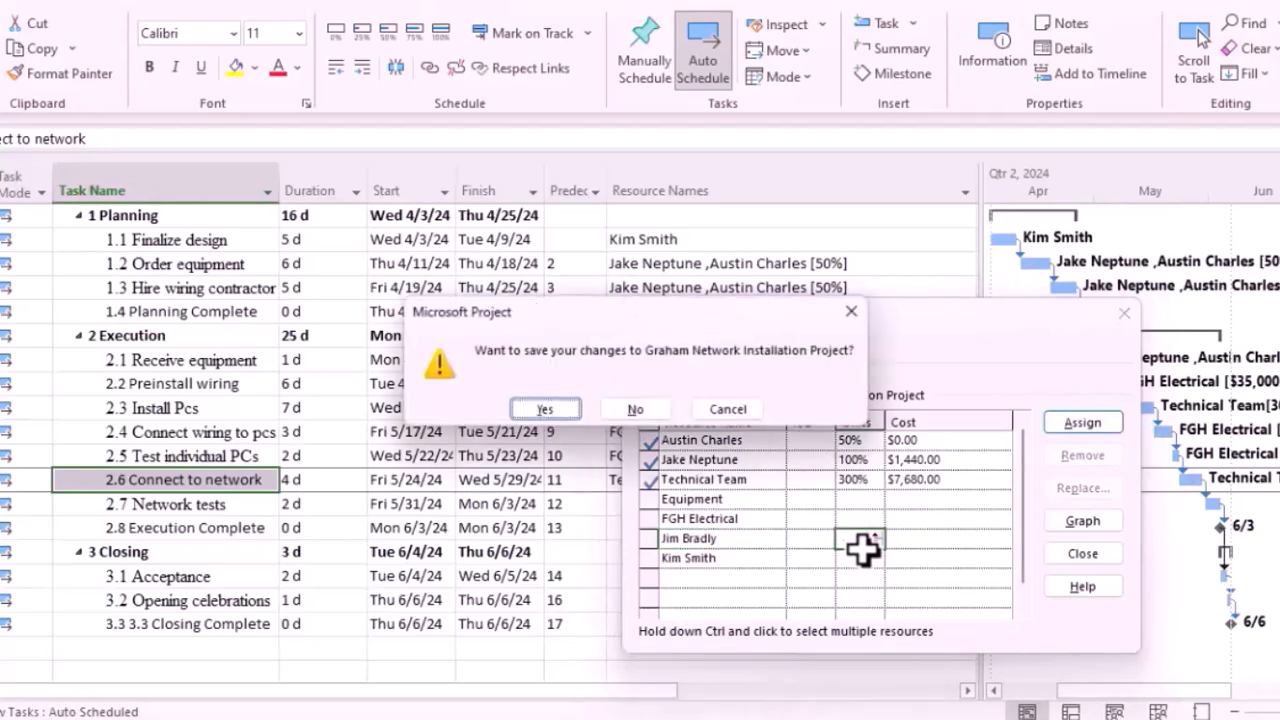
pyautogui.click(548, 410)
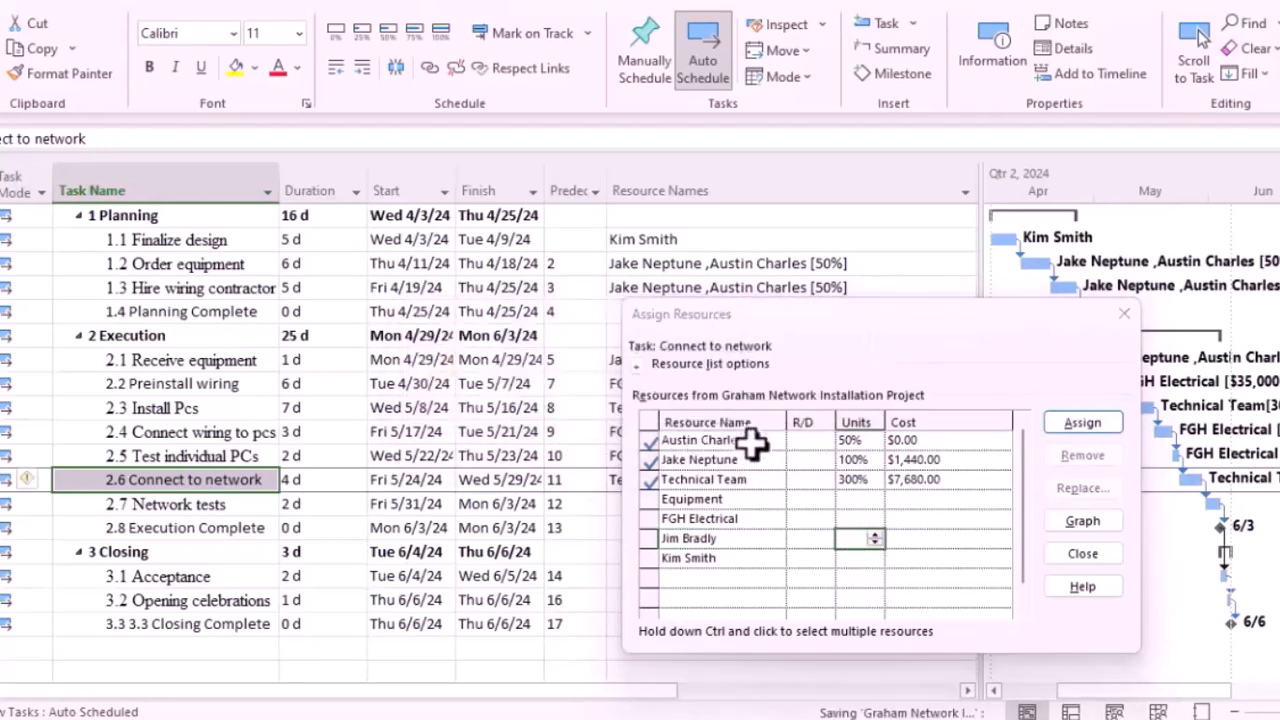
pyautogui.click(858, 538)
pyautogui.write('15')
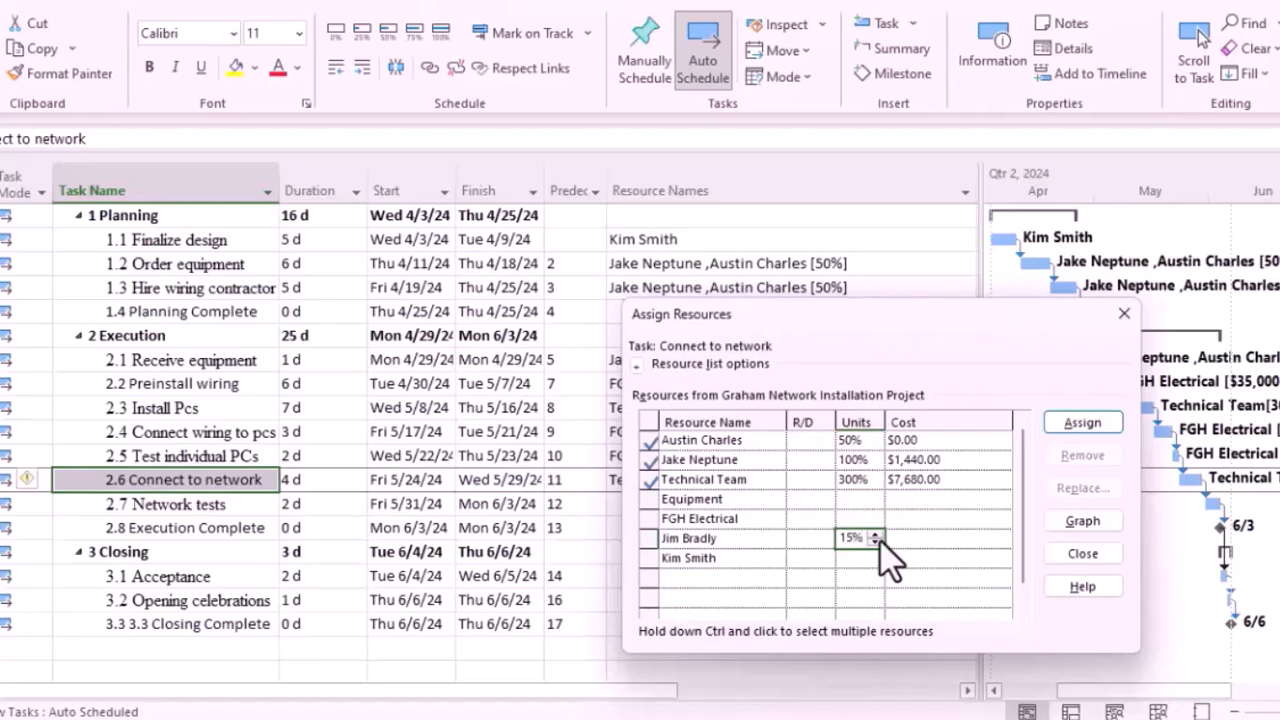
pyautogui.click(1090, 426)
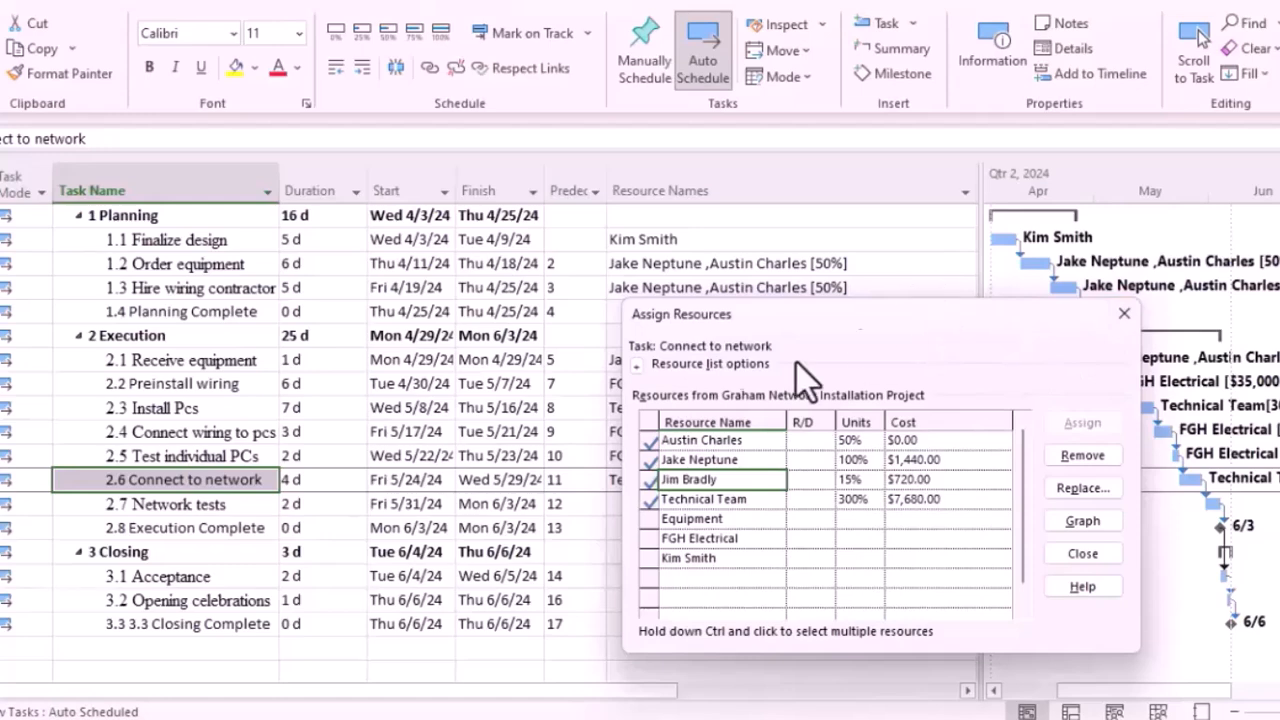
# Assign the Technical Team to 2.7 Network tests at default units through the task's information dialog
pyautogui.doubleClick(222, 508)
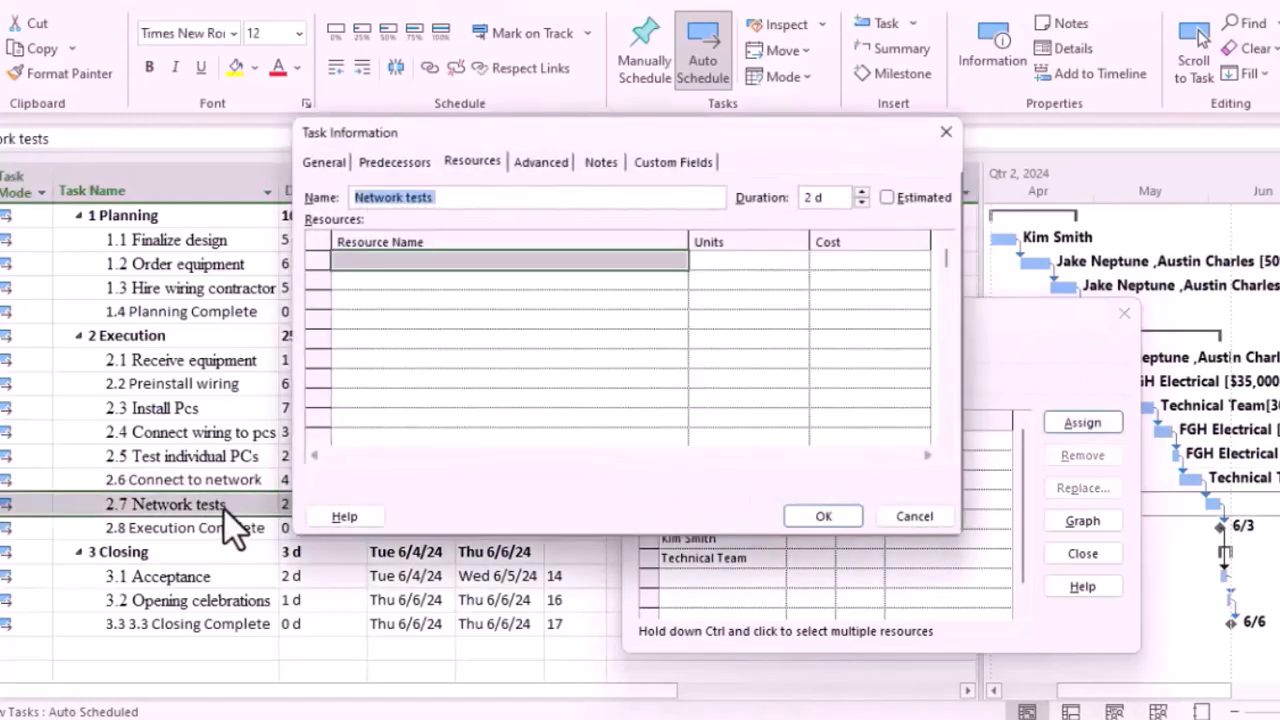
pyautogui.click(490, 161)
pyautogui.moveTo(638, 134); pyautogui.dragTo(934, 137)
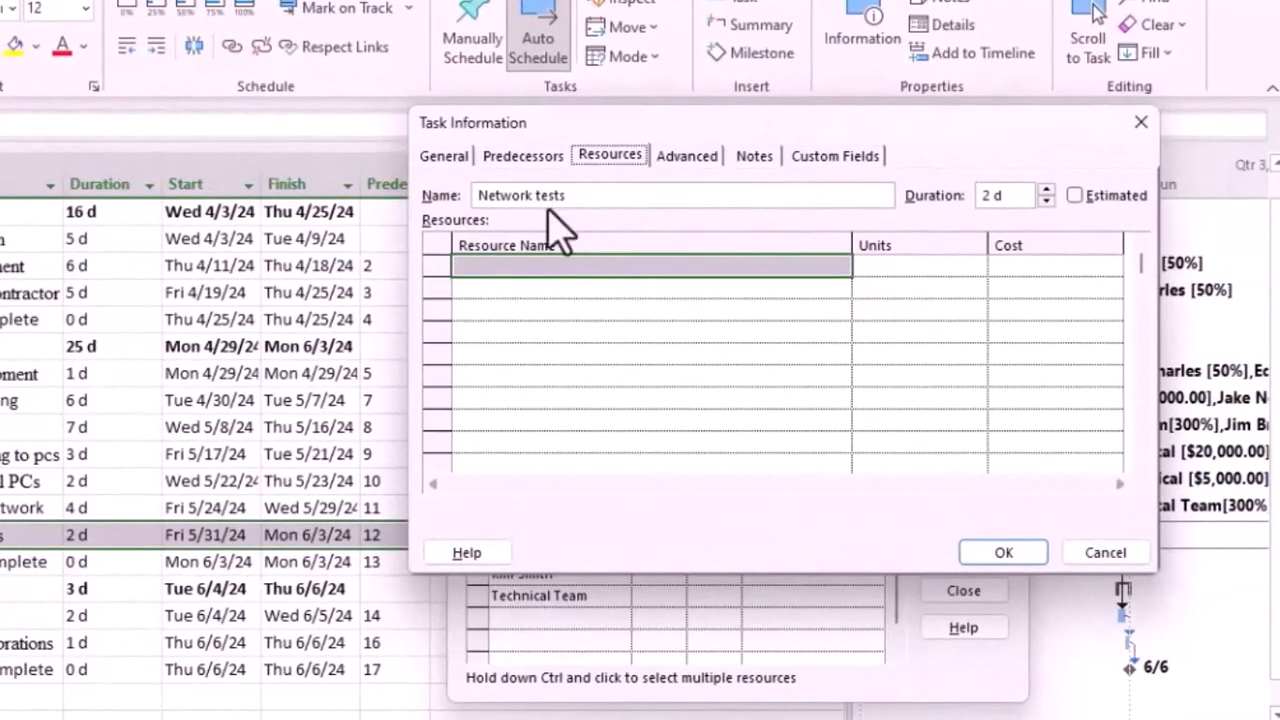
pyautogui.click(815, 266)
pyautogui.click(840, 266)
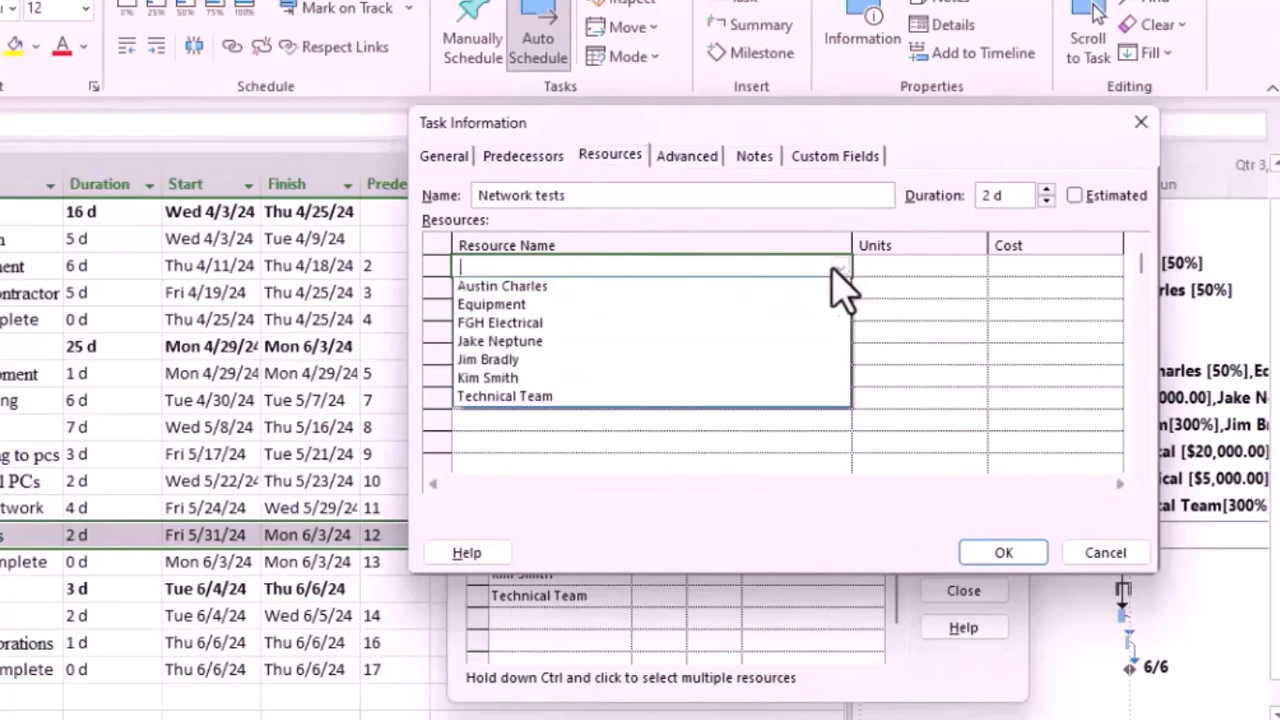
pyautogui.click(660, 397)
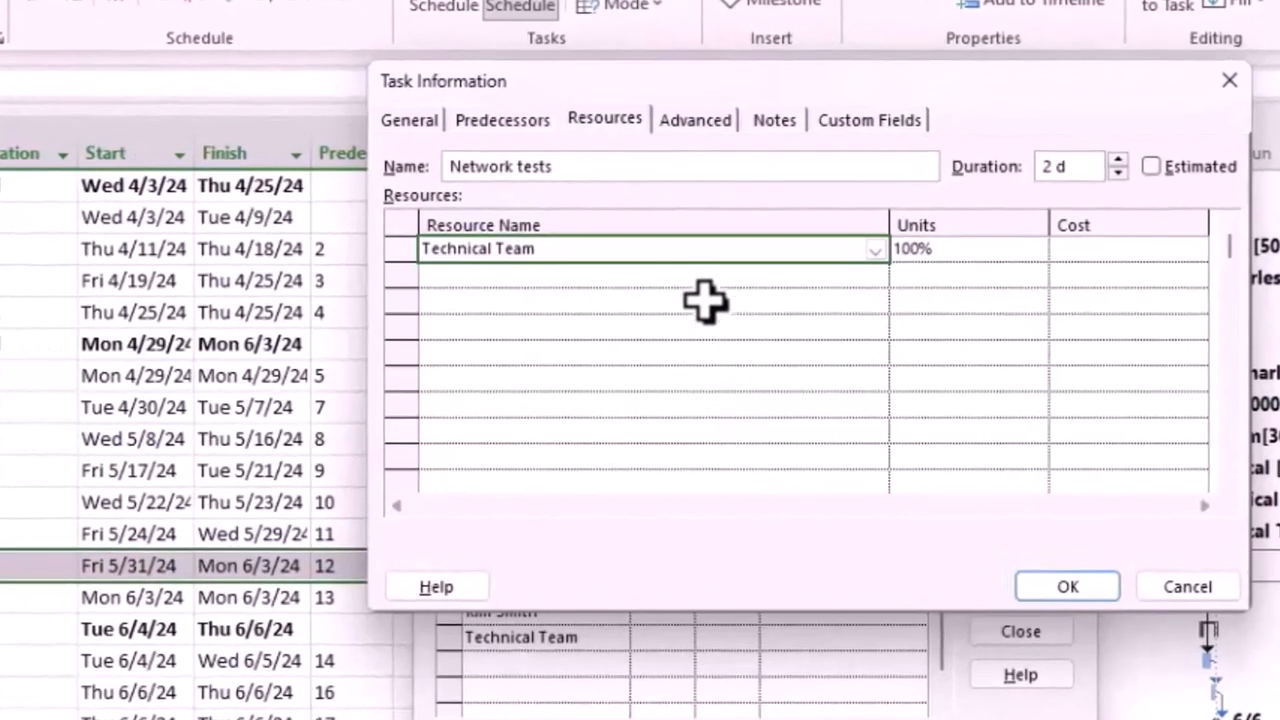
# Assign the person listed directly after FGH Electrical and the person just above Equipment to 2.7 Network tests at default units, and close the resource assignment
pyautogui.click(679, 276)
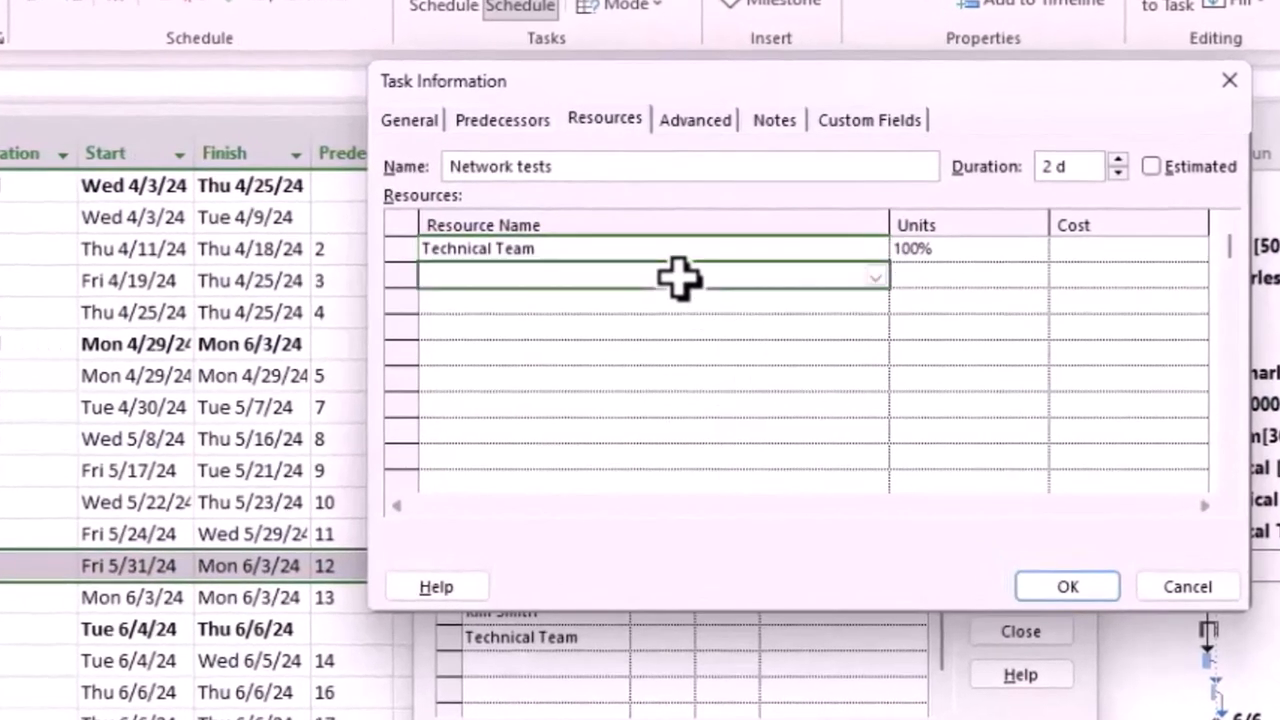
pyautogui.click(875, 279)
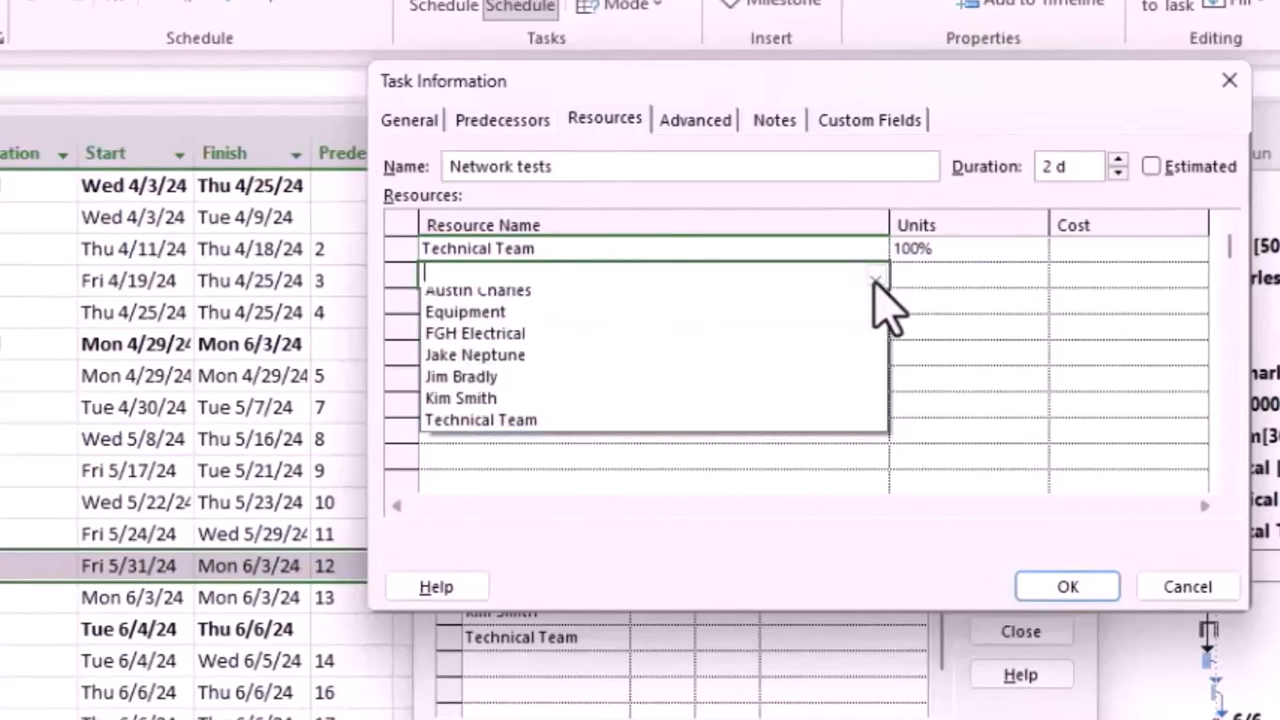
pyautogui.click(793, 366)
pyautogui.click(785, 302)
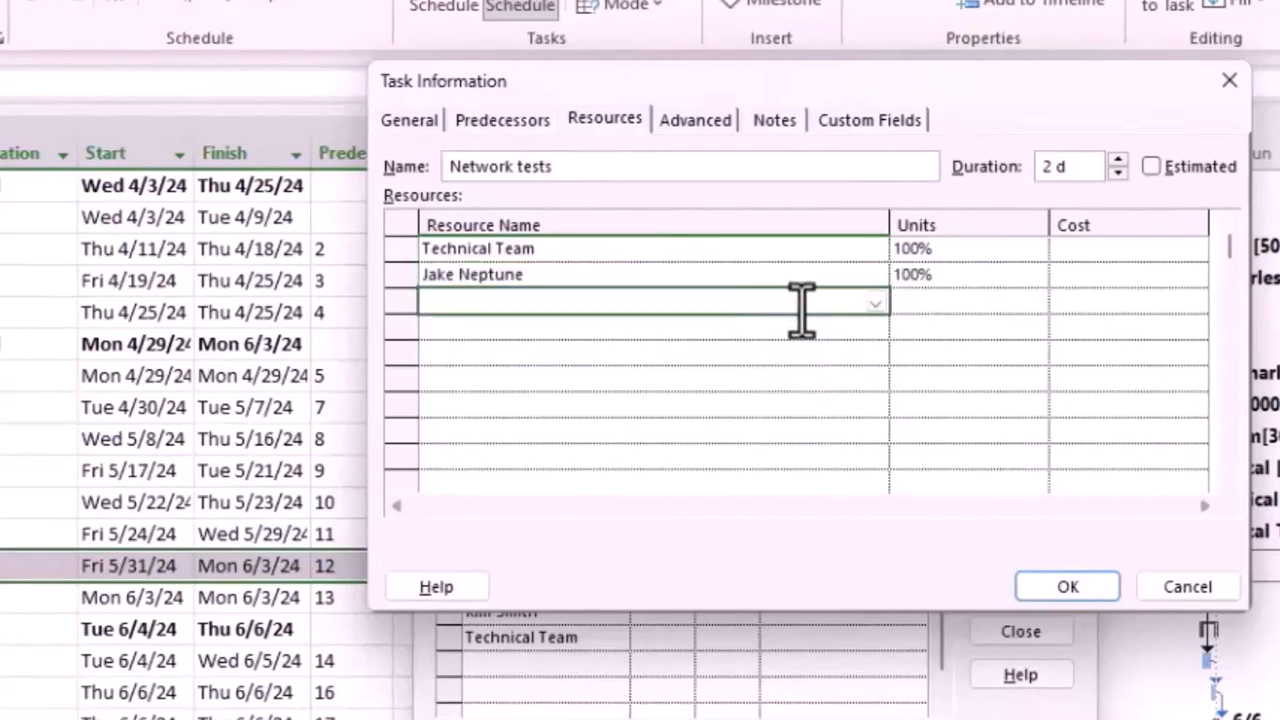
pyautogui.click(874, 302)
pyautogui.click(720, 323)
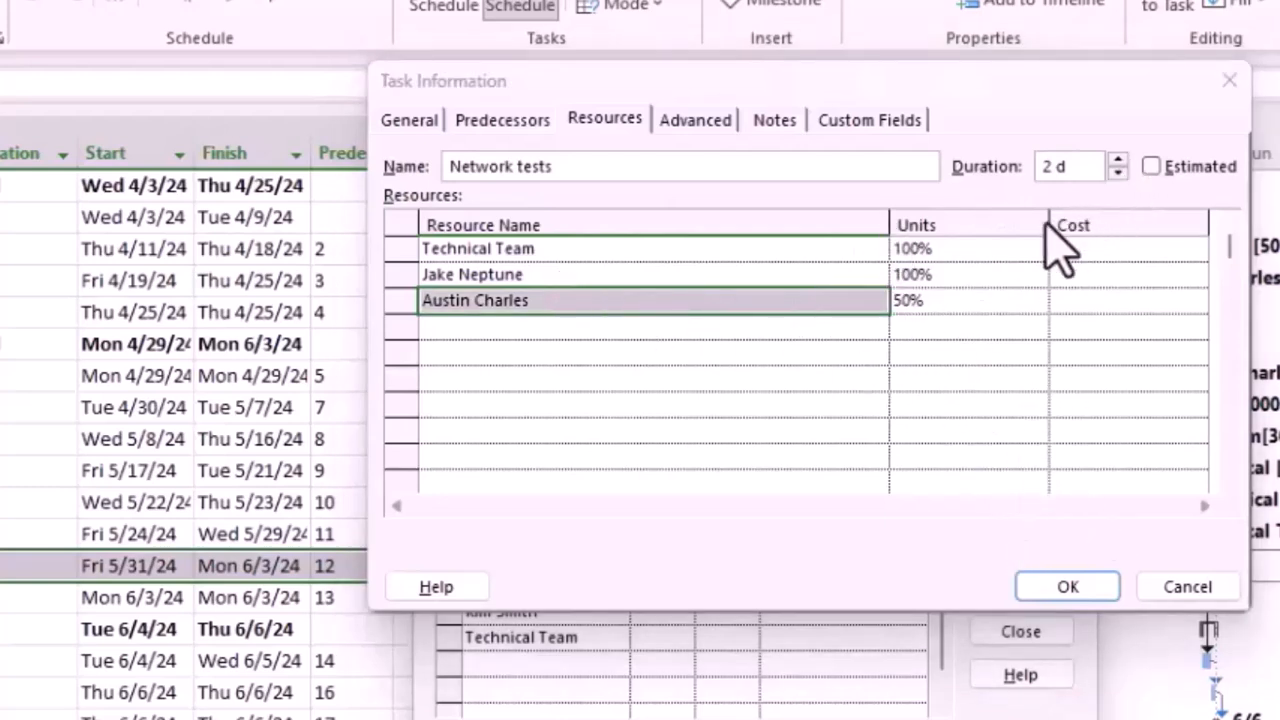
pyautogui.click(1064, 587)
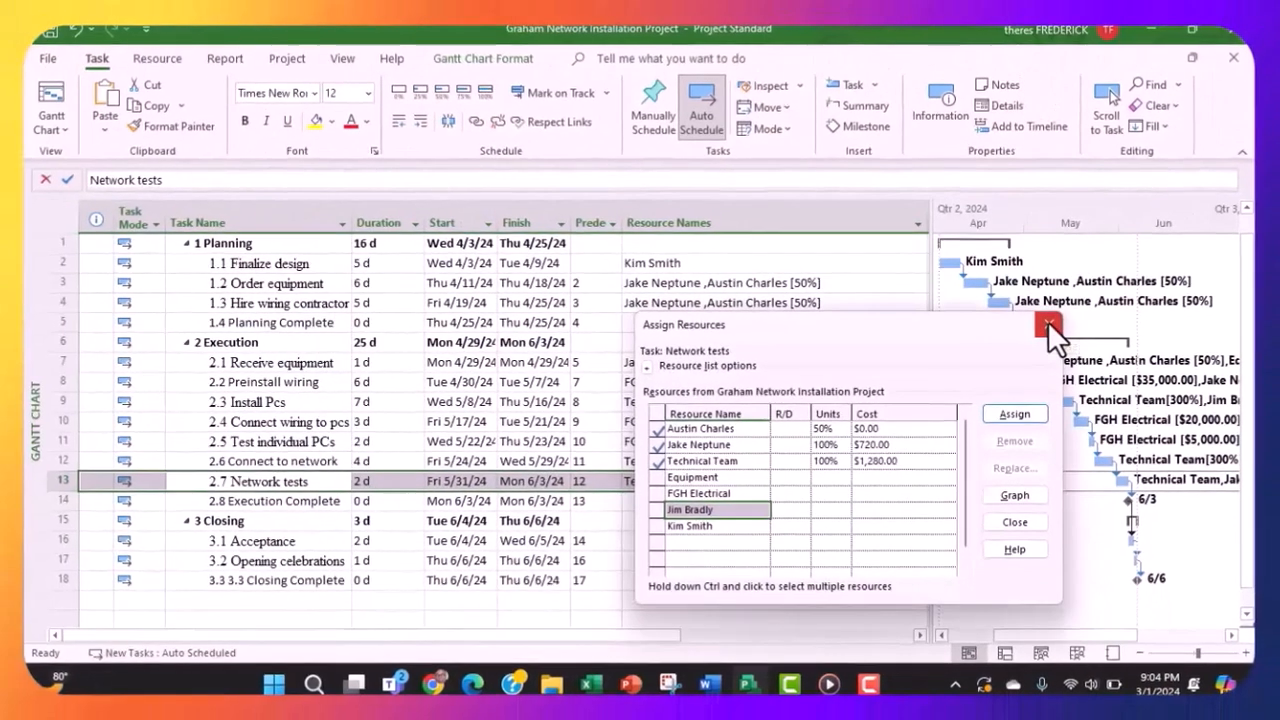
pyautogui.click(1075, 318)
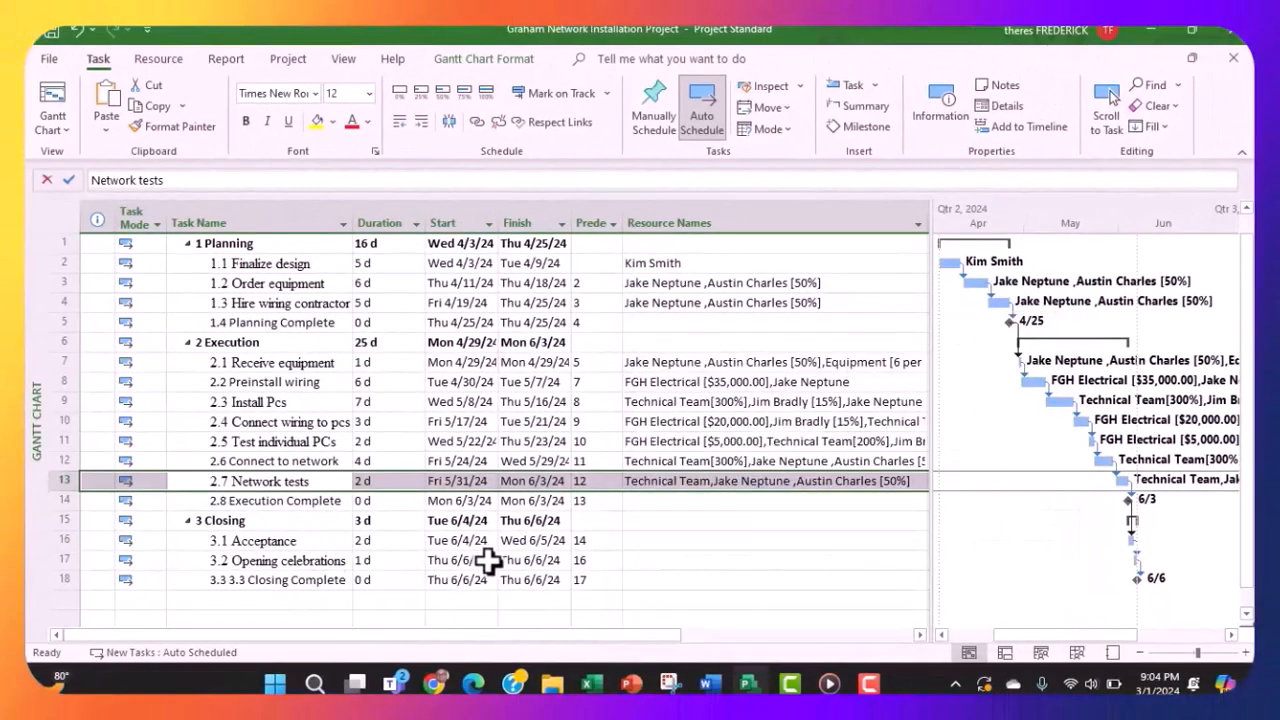
pyautogui.click(637, 541)
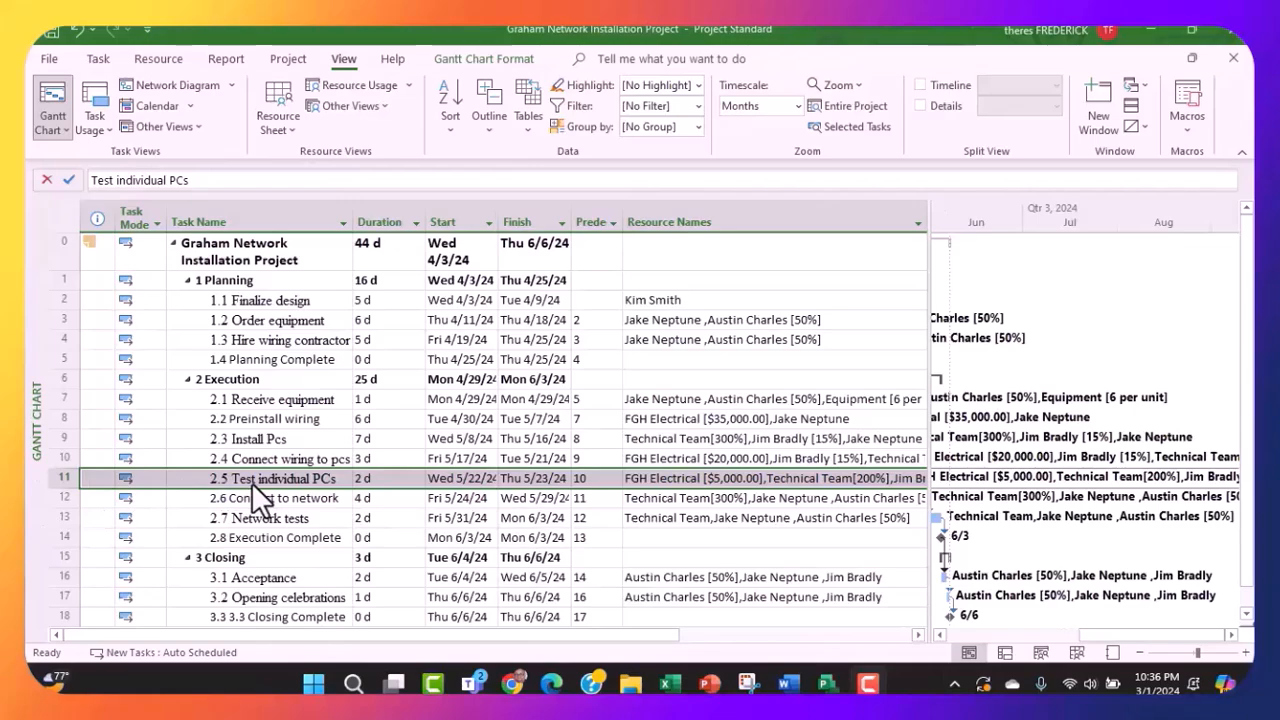
# Add the note "This is a note" to task 2.5 Test individual PCs
pyautogui.rightClick(148, 476)
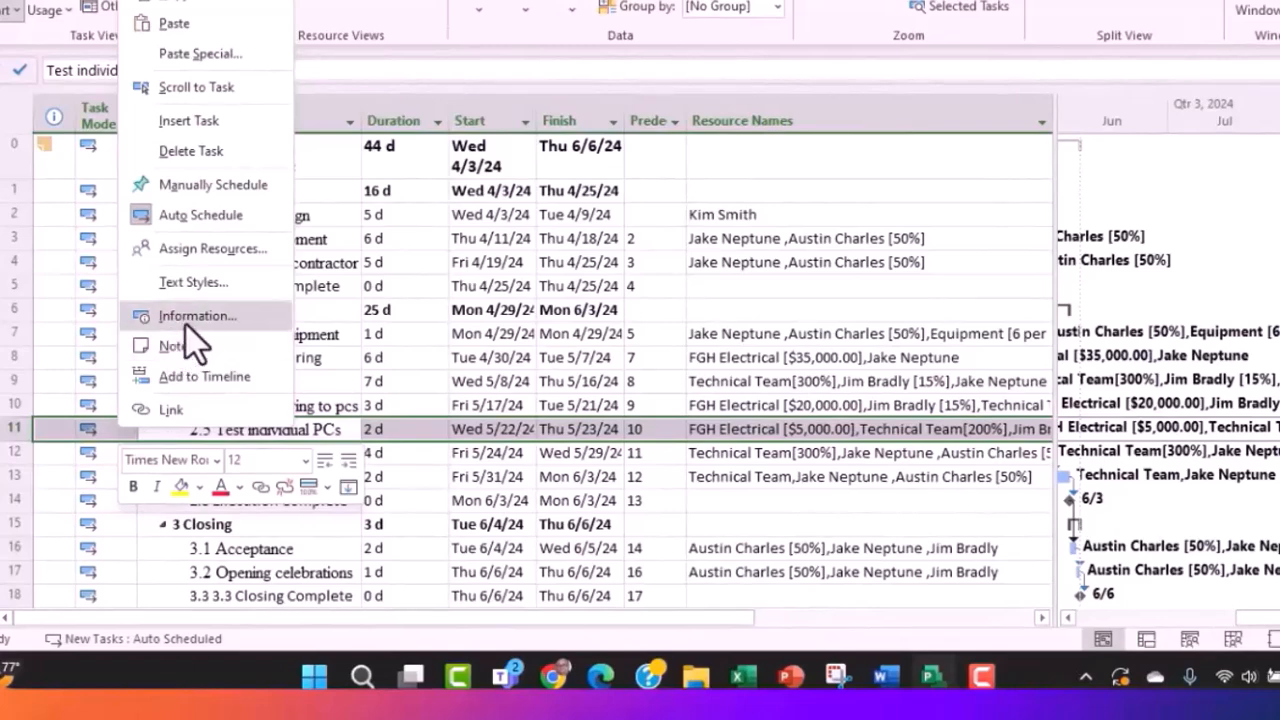
pyautogui.click(185, 318)
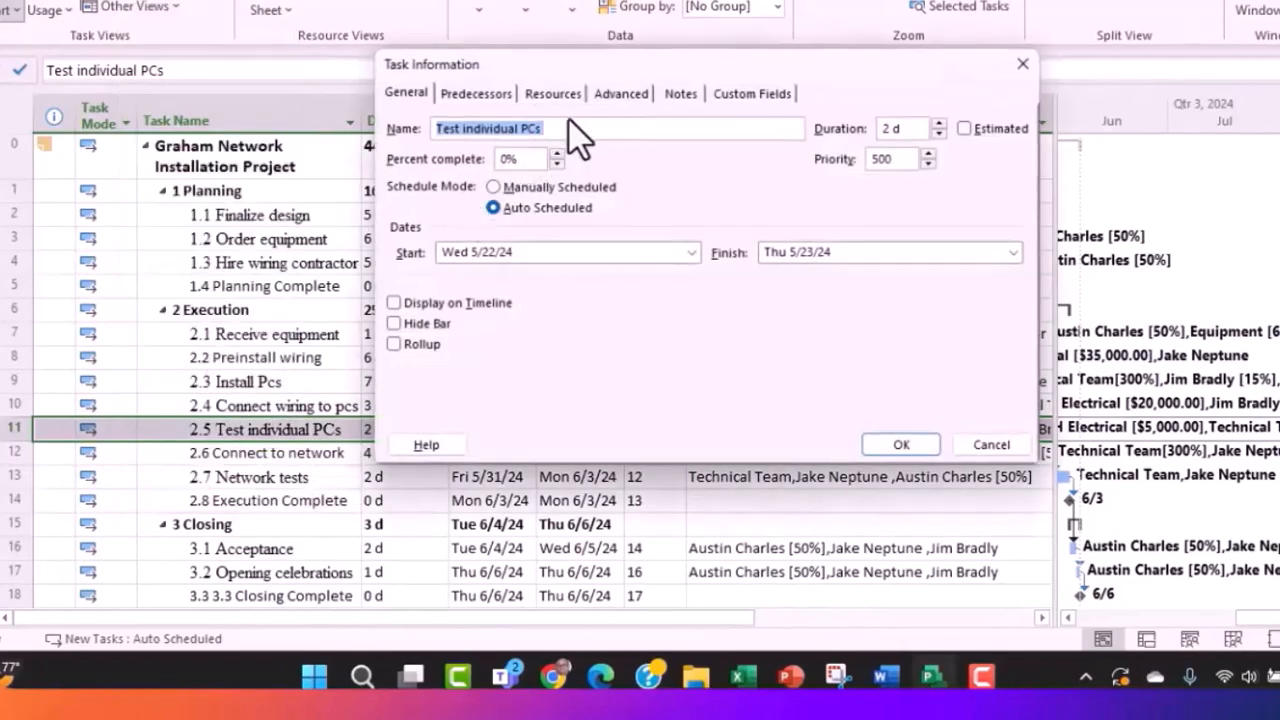
pyautogui.click(680, 115)
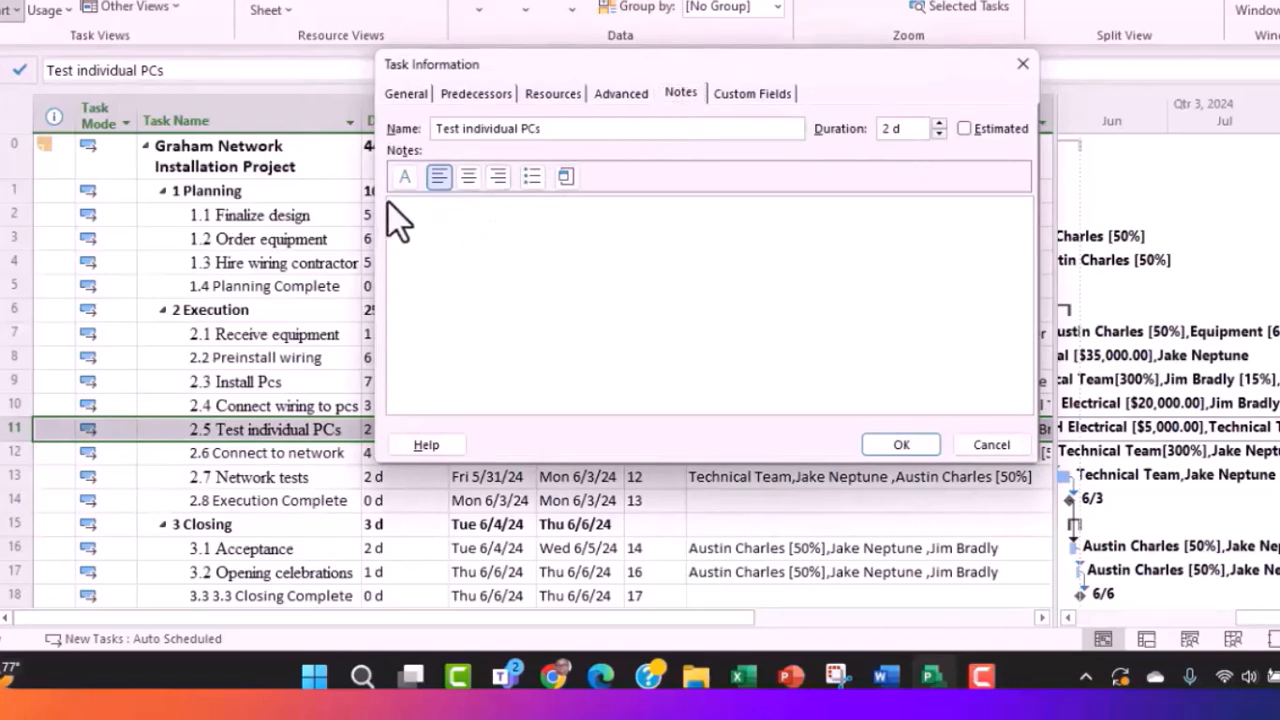
pyautogui.write('This is a note')
pyautogui.click(918, 447)
pyautogui.moveTo(40, 446)
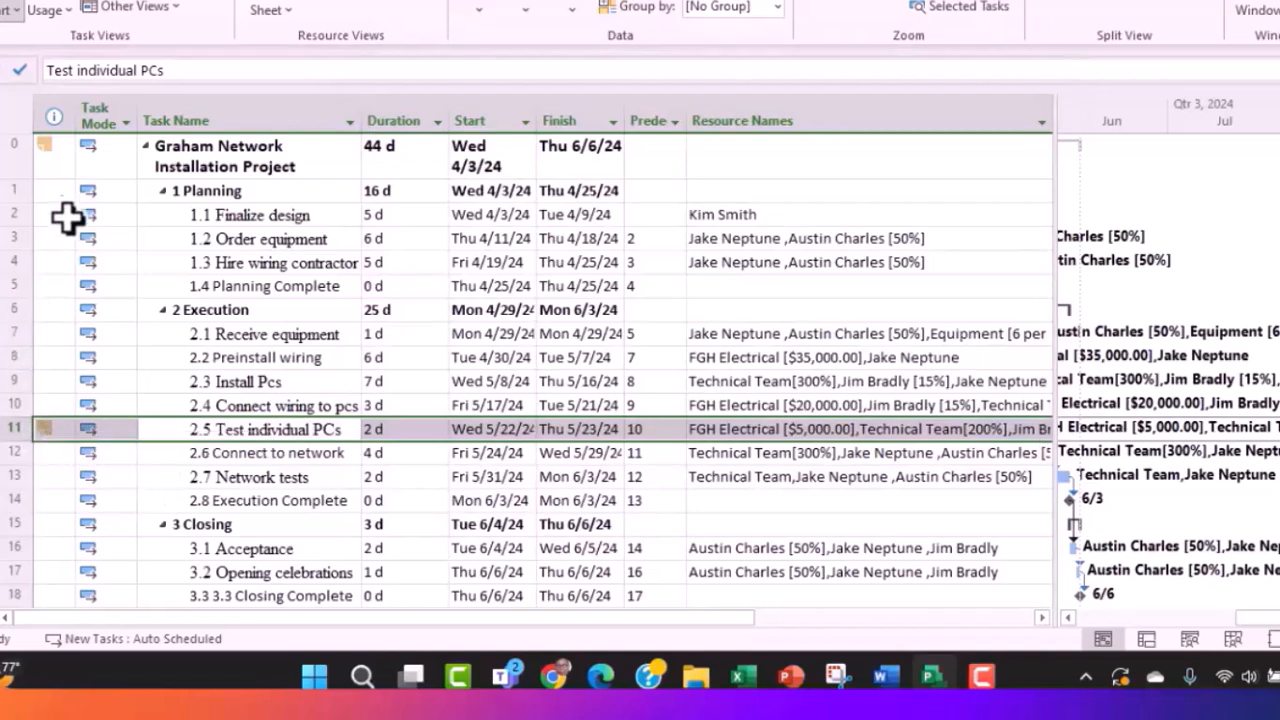
pyautogui.moveTo(49, 150)
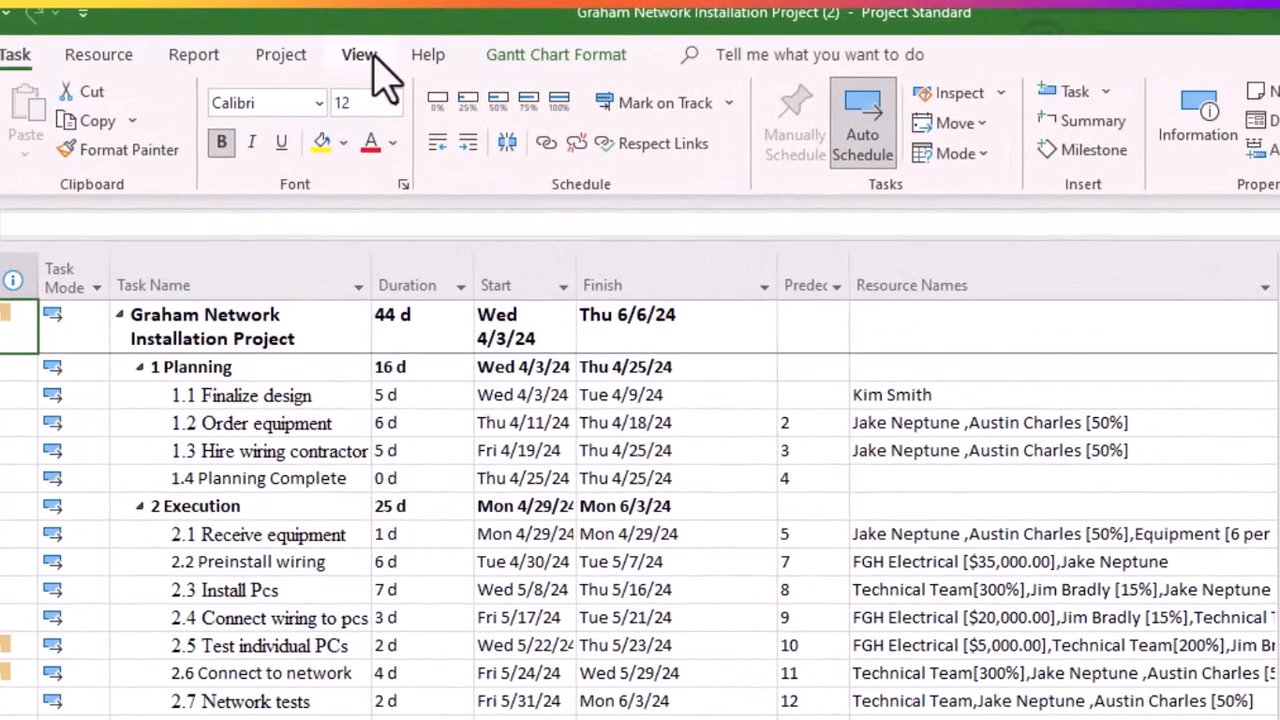
# Show the Cost table for the project and review the costs of all tasks
pyautogui.click(343, 59)
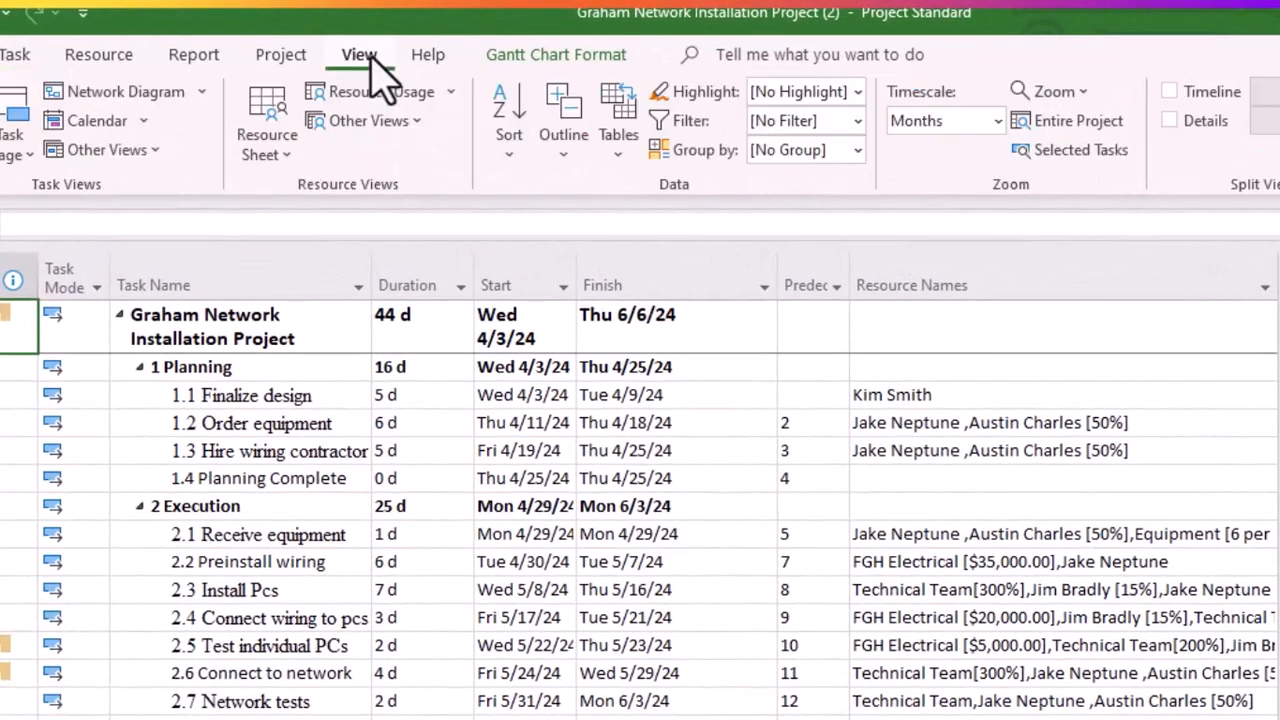
pyautogui.click(618, 165)
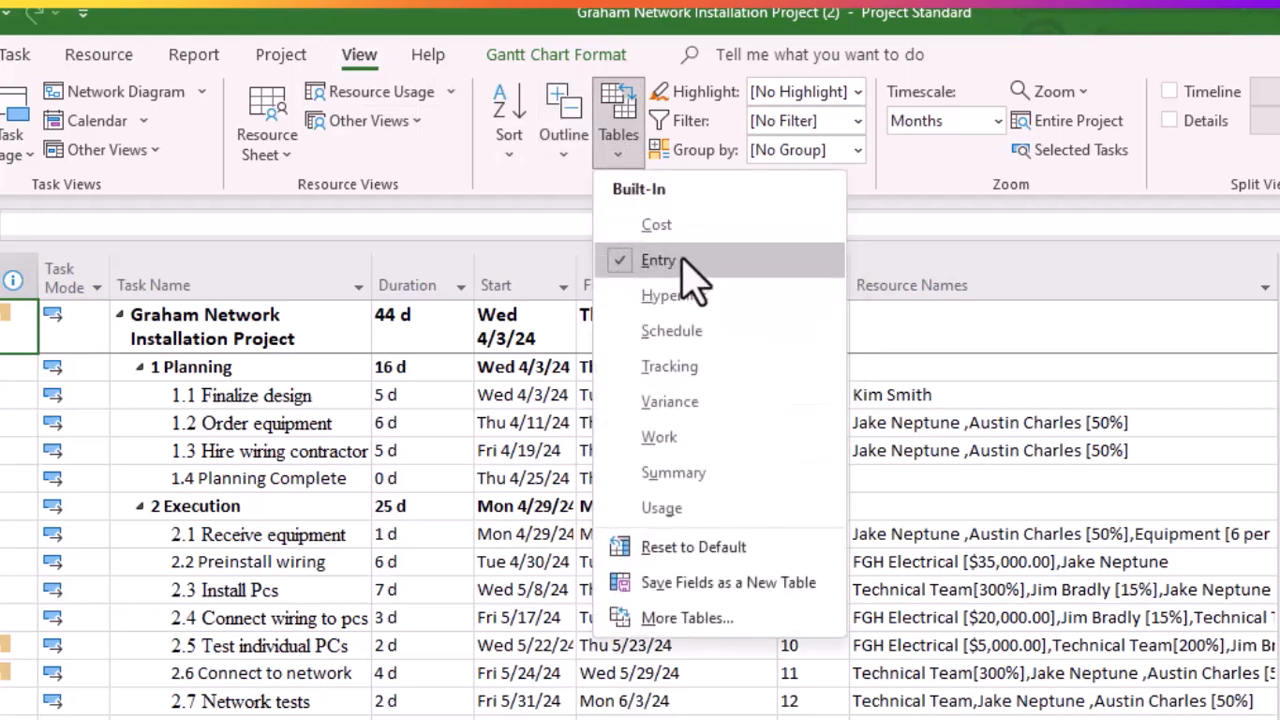
pyautogui.click(648, 228)
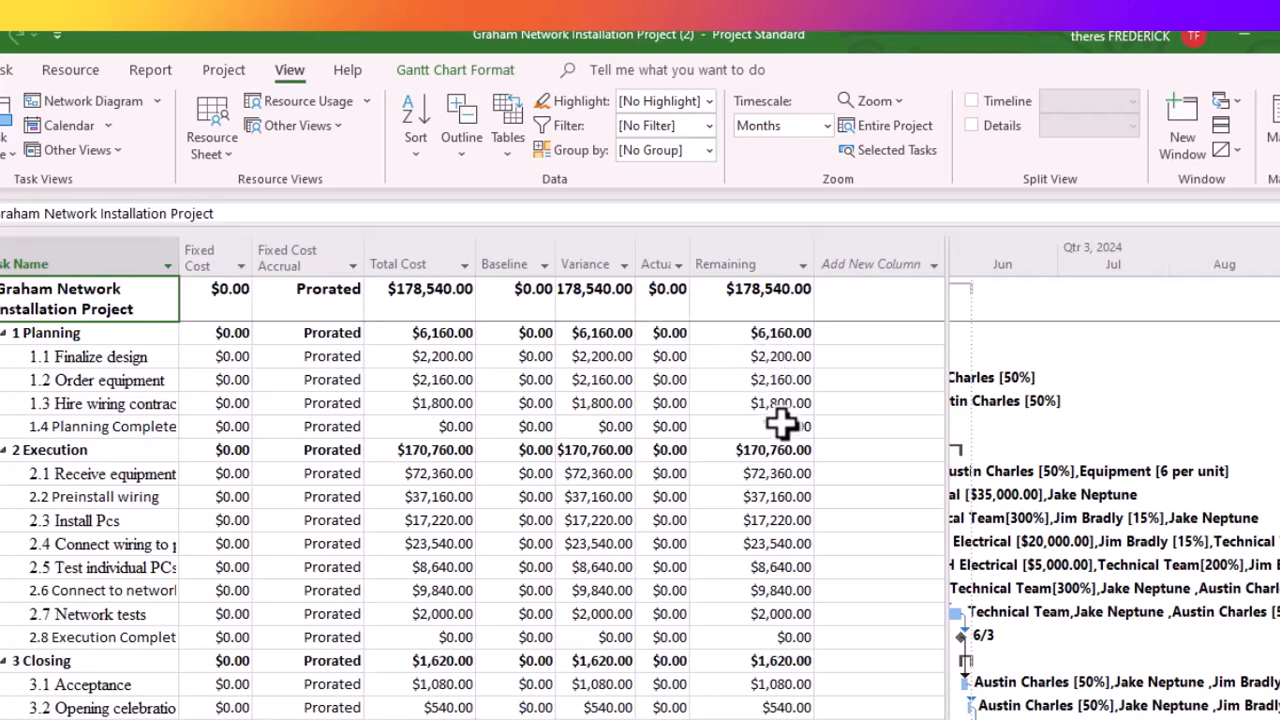
pyautogui.scroll(-1, 783, 428)
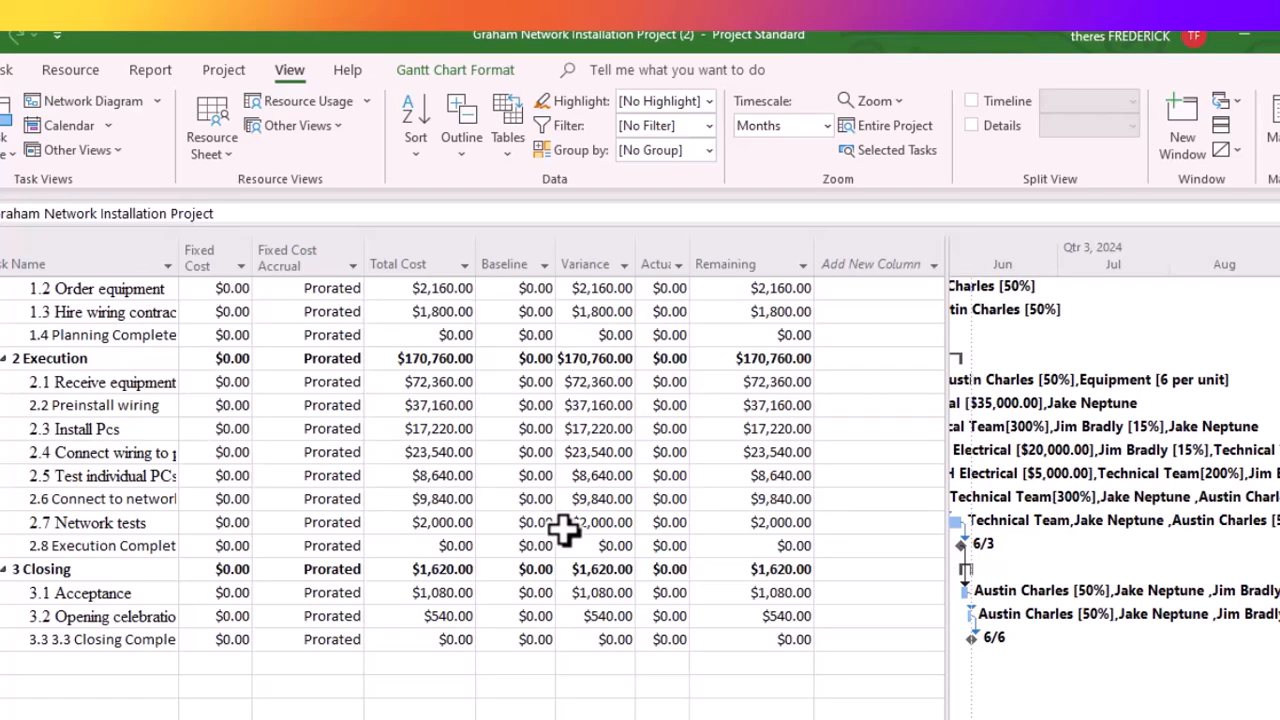
pyautogui.scroll(1, 268, 462)
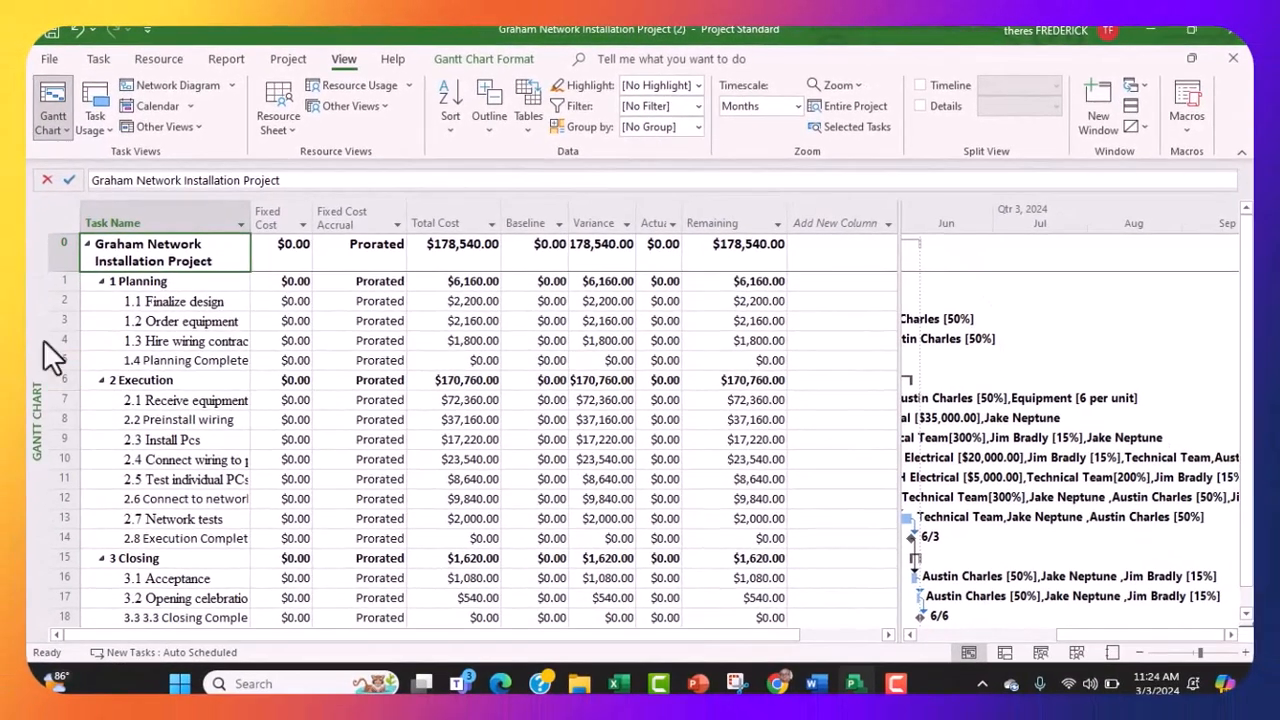
# Keep the Gantt Chart view and switch its table back to Entry
pyautogui.rightClick(41, 335)
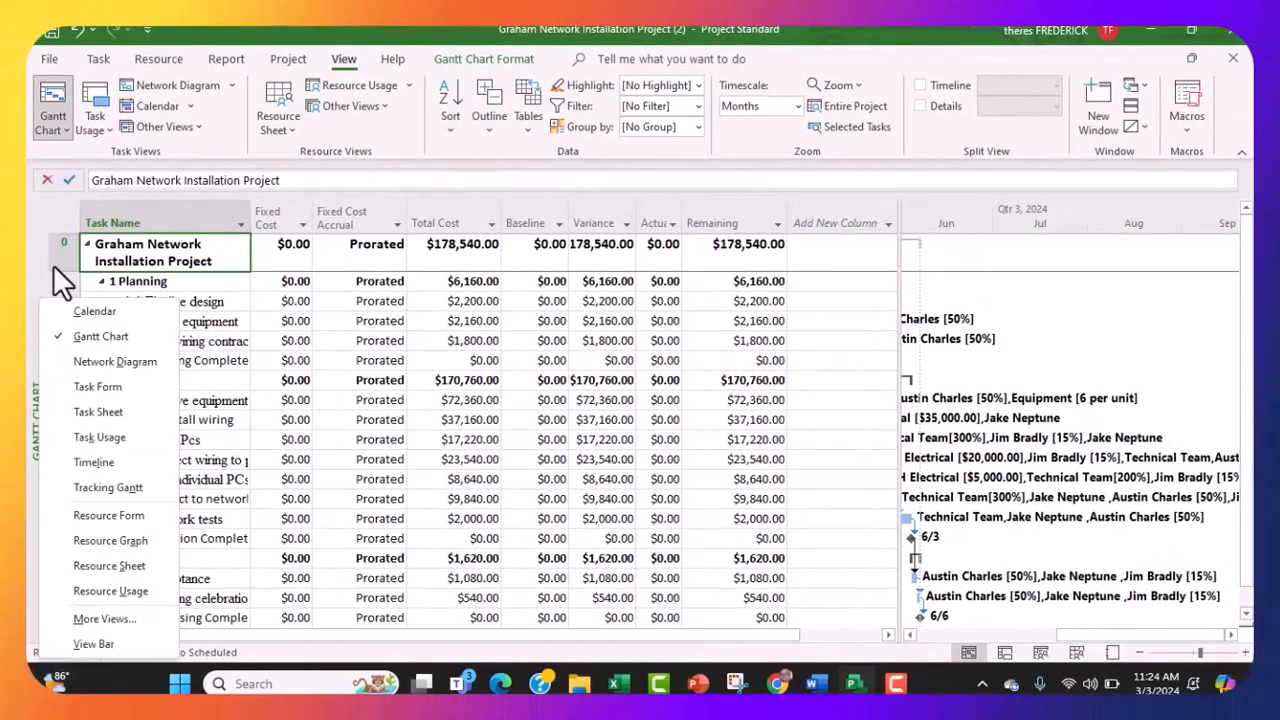
pyautogui.click(60, 126)
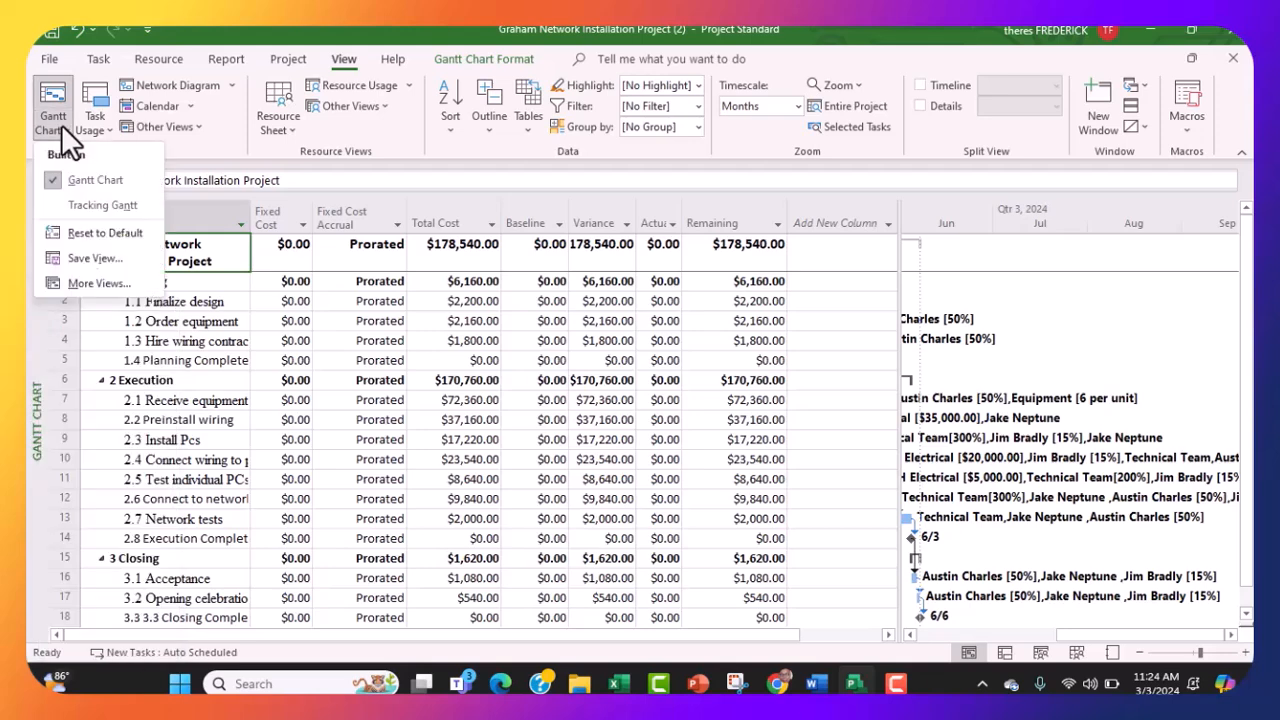
pyautogui.click(66, 178)
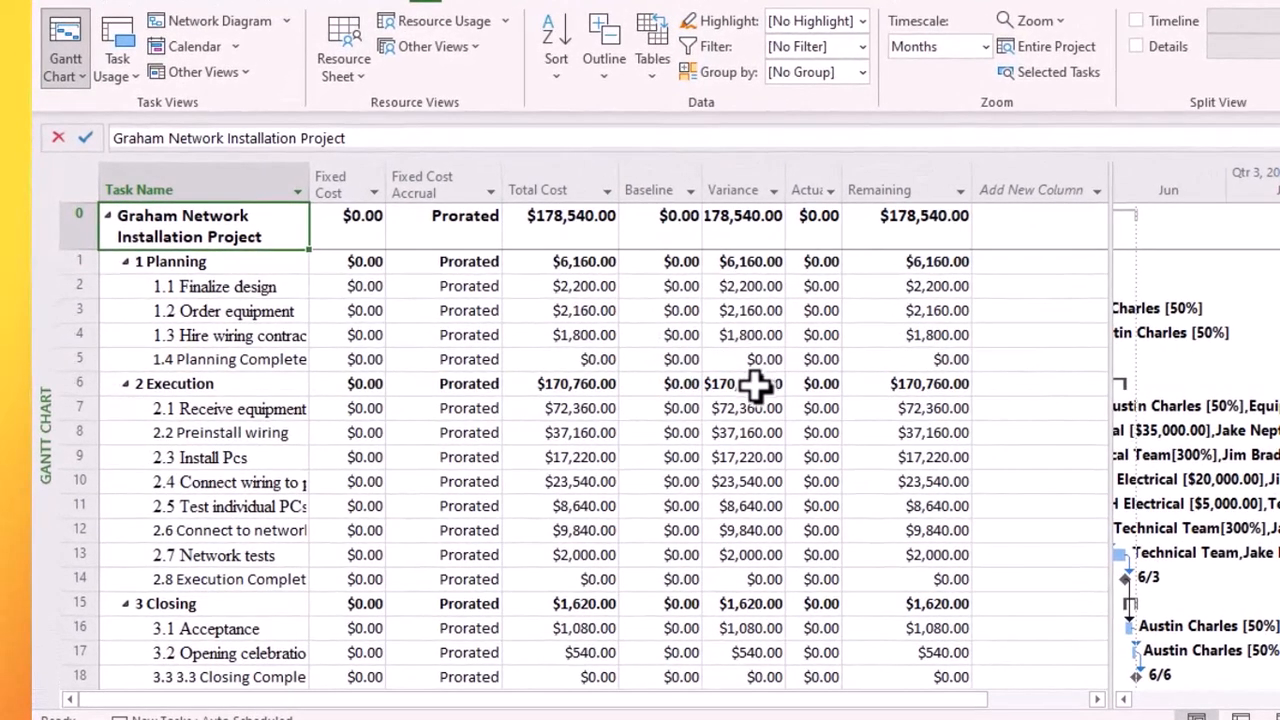
pyautogui.click(652, 60)
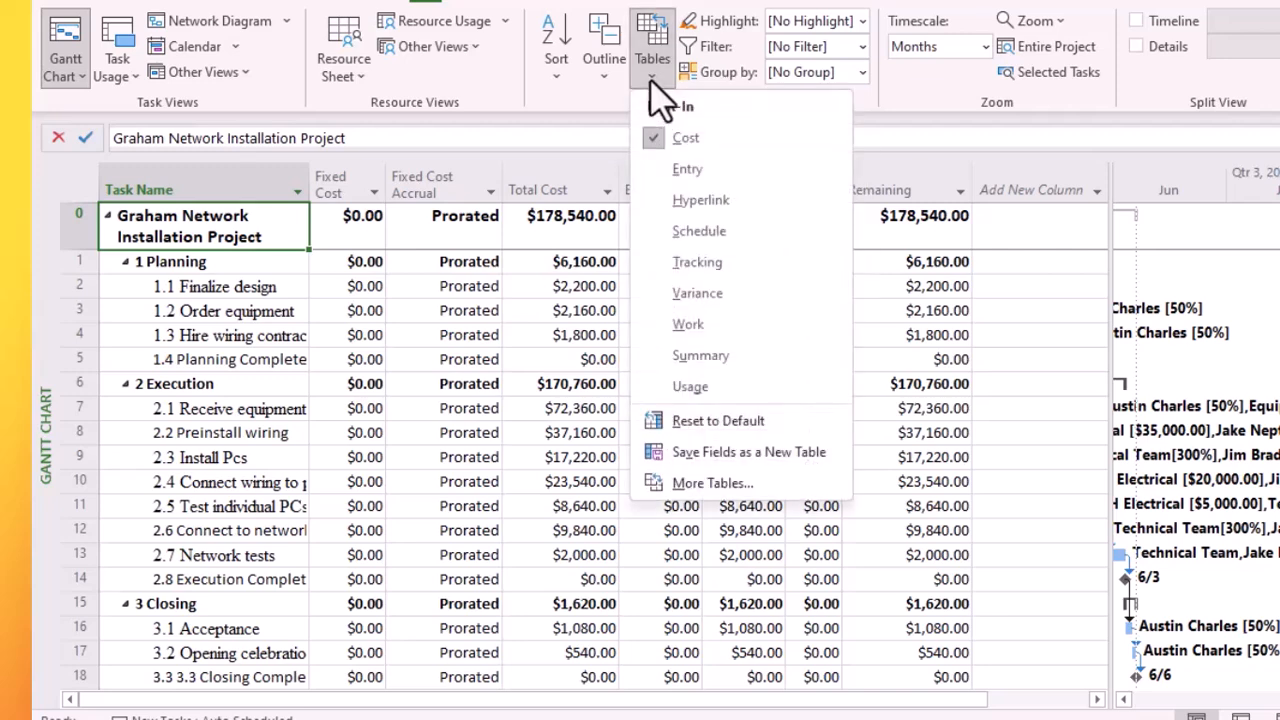
pyautogui.click(675, 170)
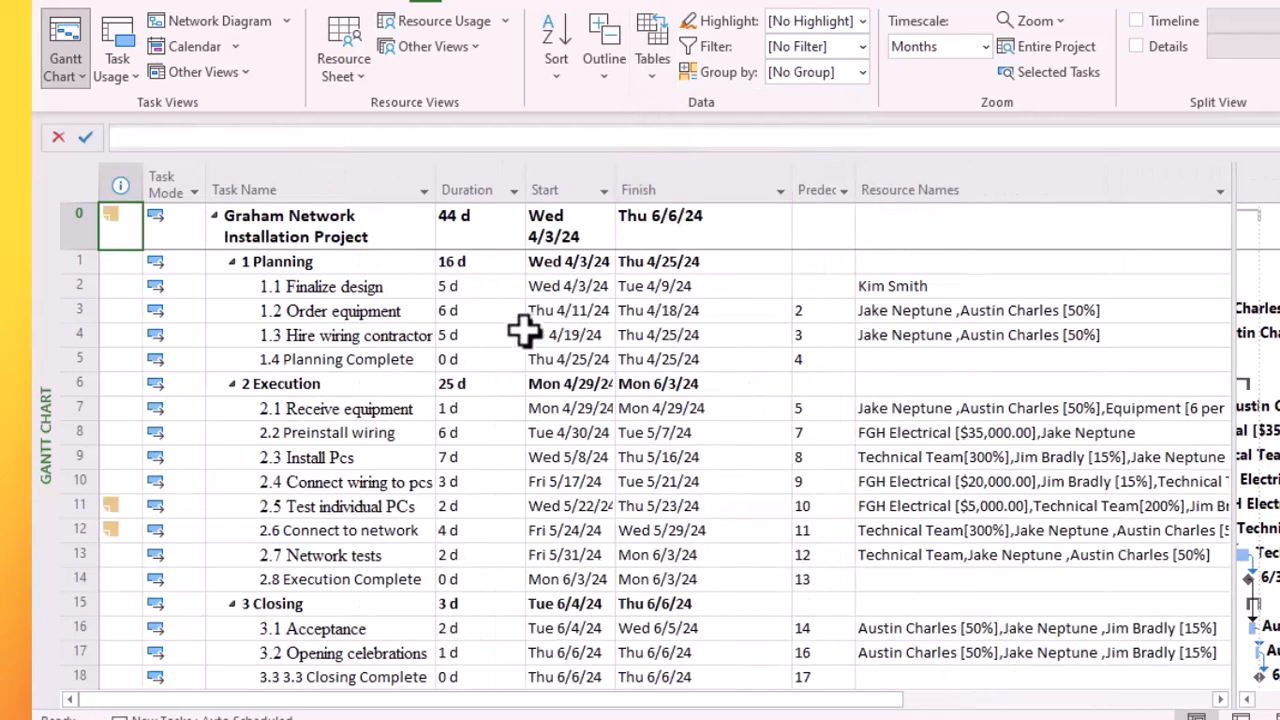
# Review the resources, units and costs assigned to 3.1 Acceptance in its task information
pyautogui.scroll(-1, 1000, 457)
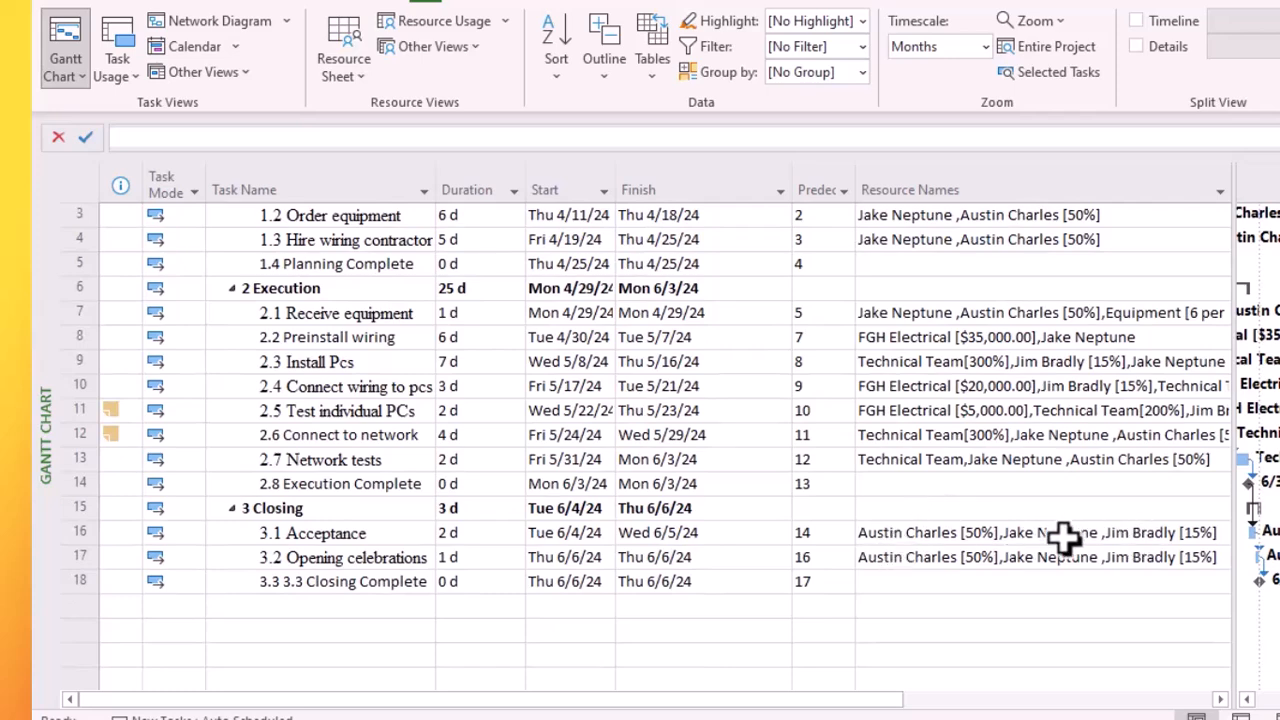
pyautogui.doubleClick(575, 535)
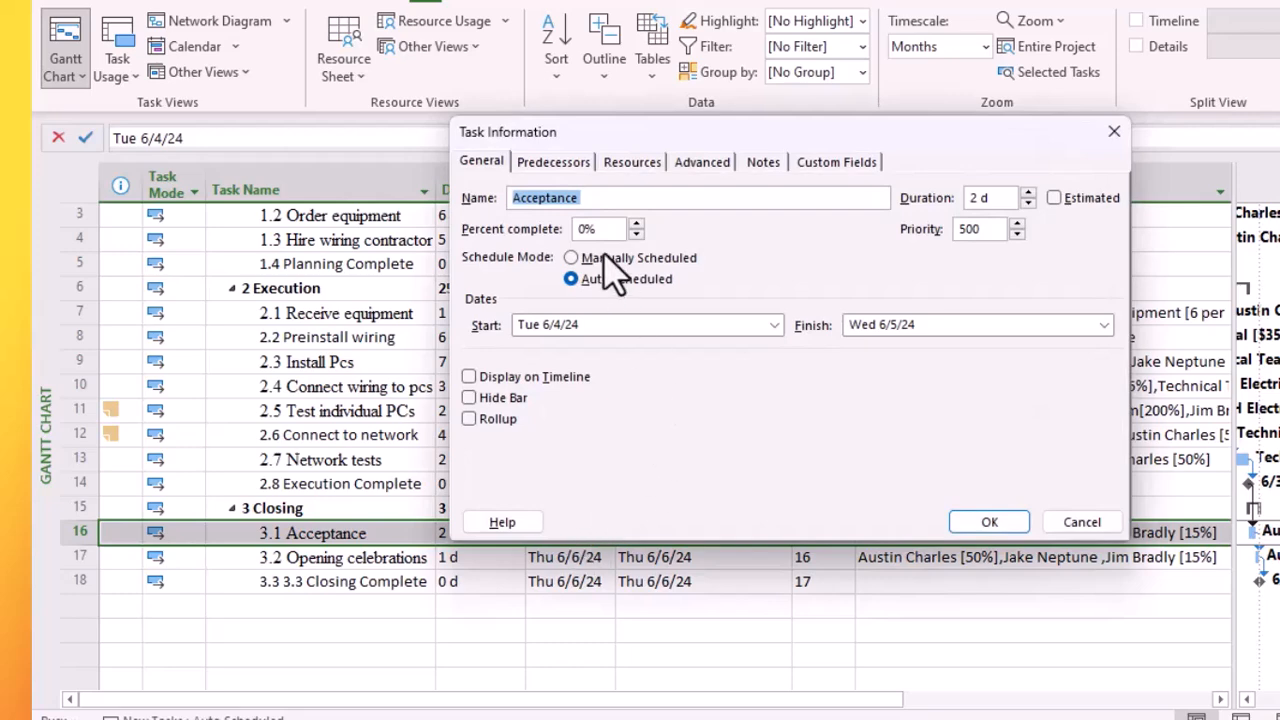
pyautogui.click(632, 165)
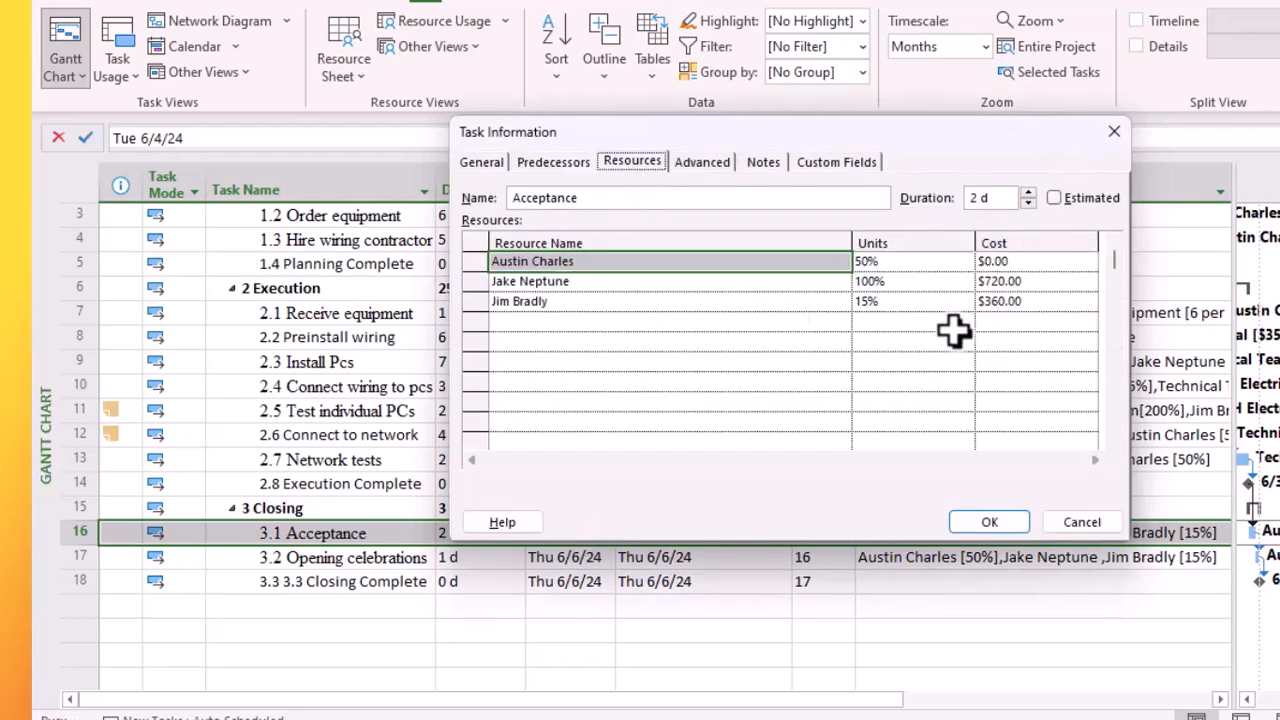
pyautogui.click(989, 522)
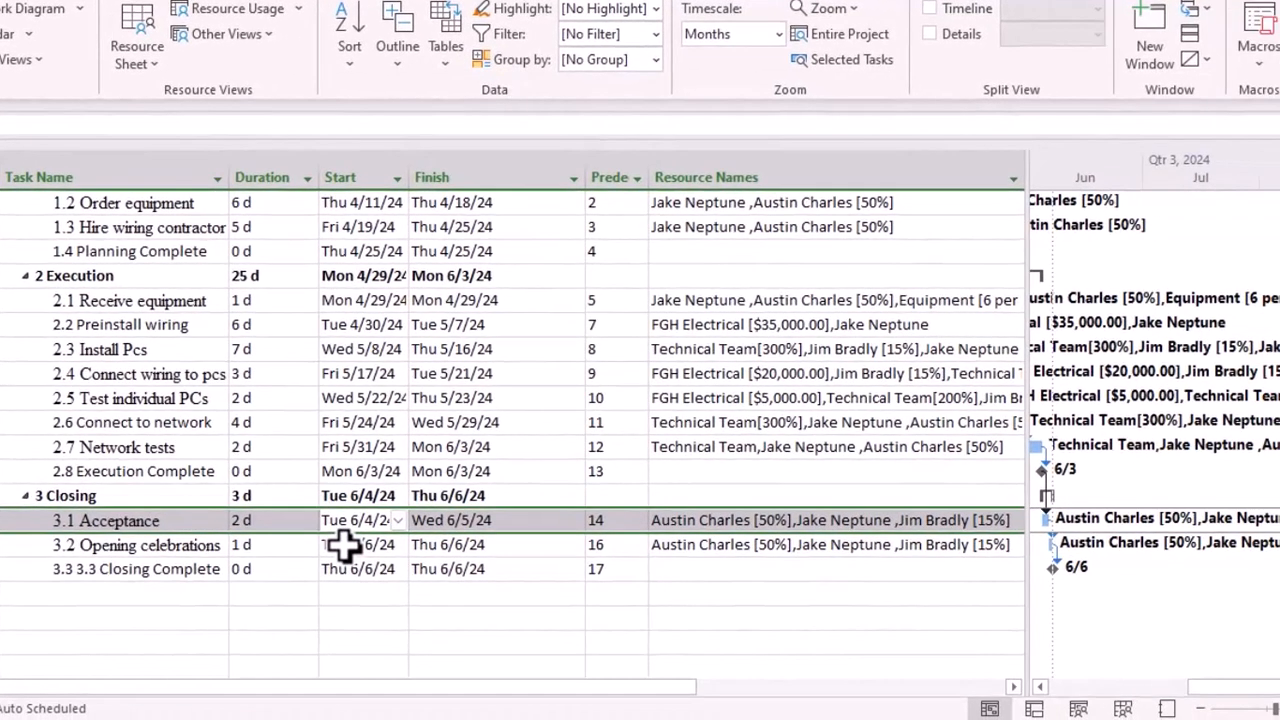
# Review the resource assignments of 3.2 Opening celebrations in the Assign Resources dialog and close it
pyautogui.rightClick(550, 557)
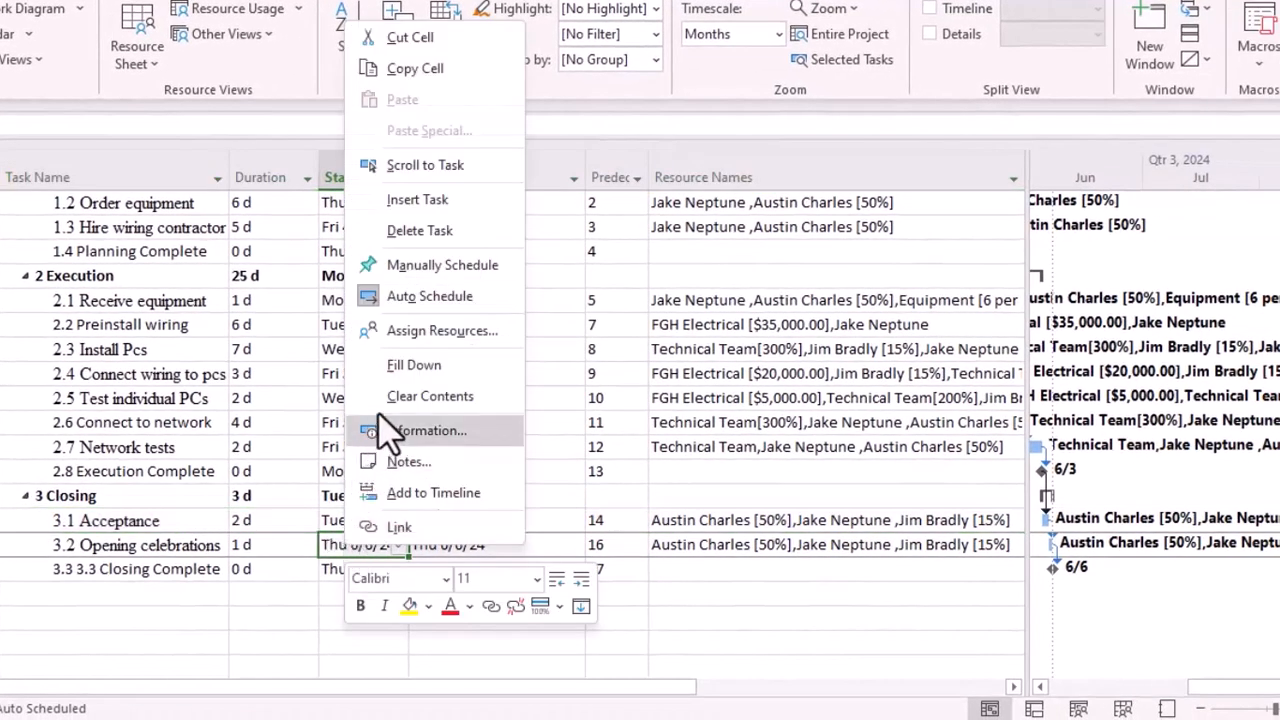
pyautogui.click(435, 331)
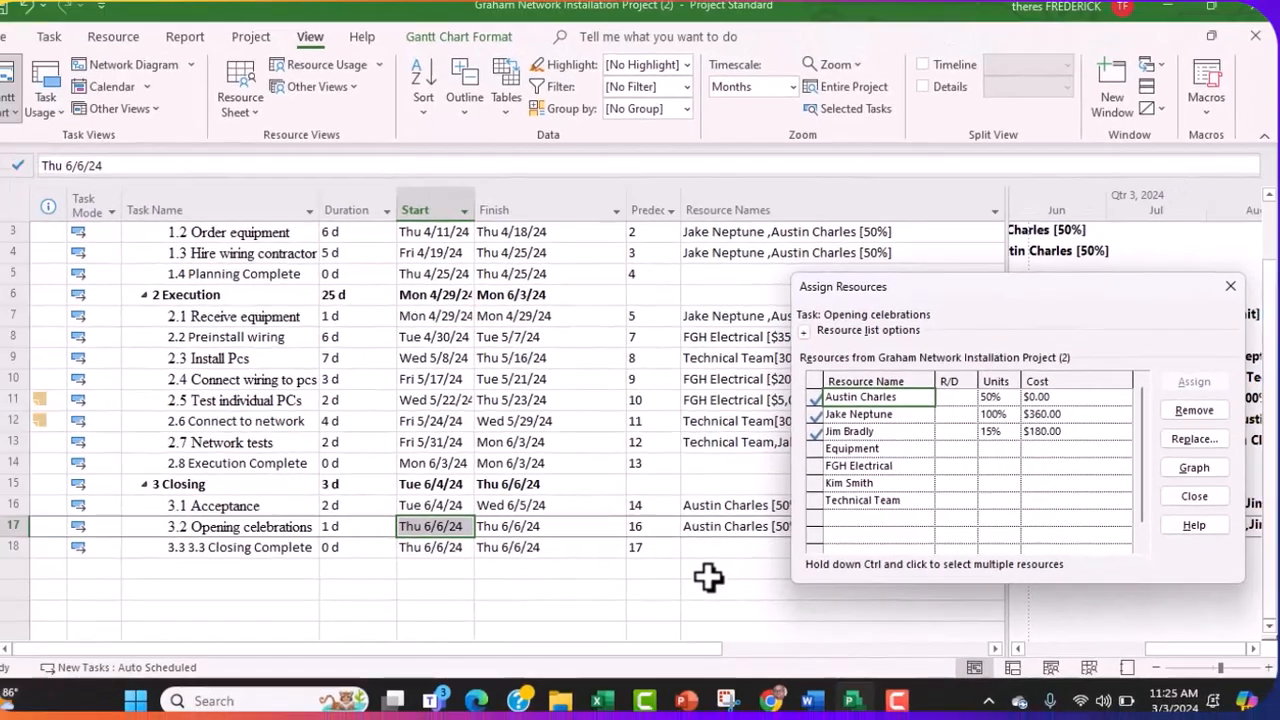
pyautogui.click(780, 593)
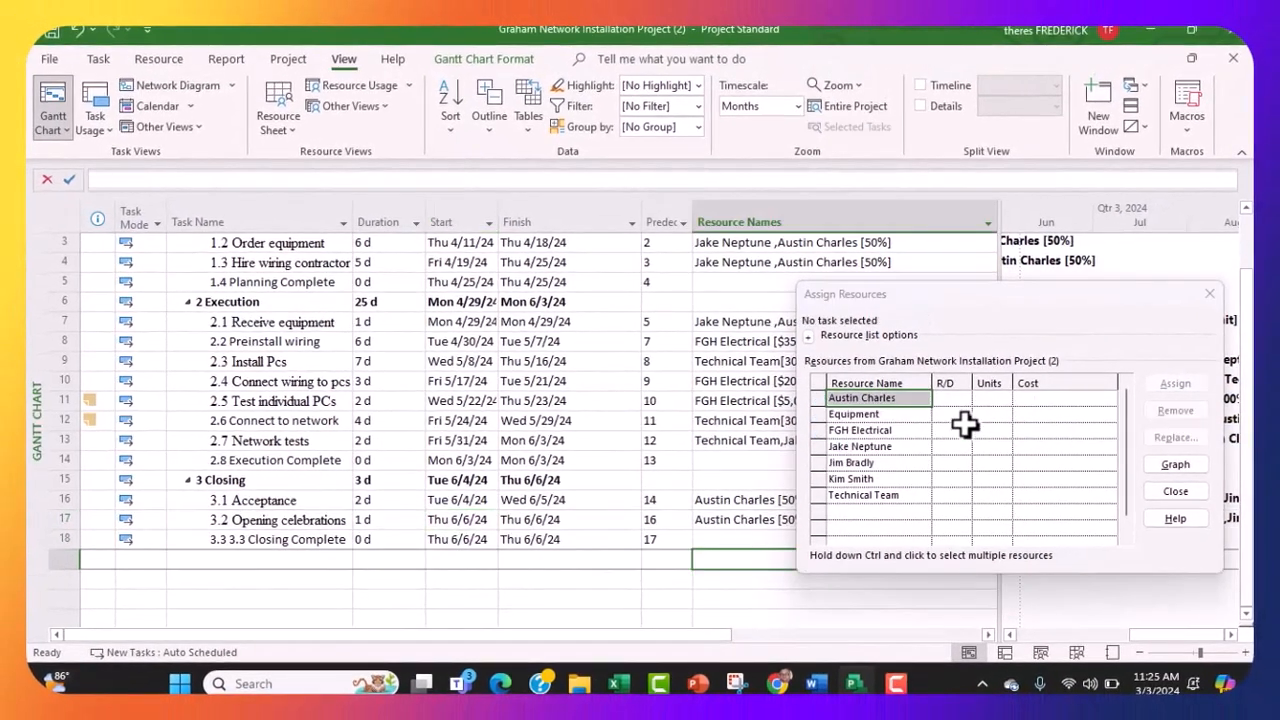
pyautogui.click(1206, 294)
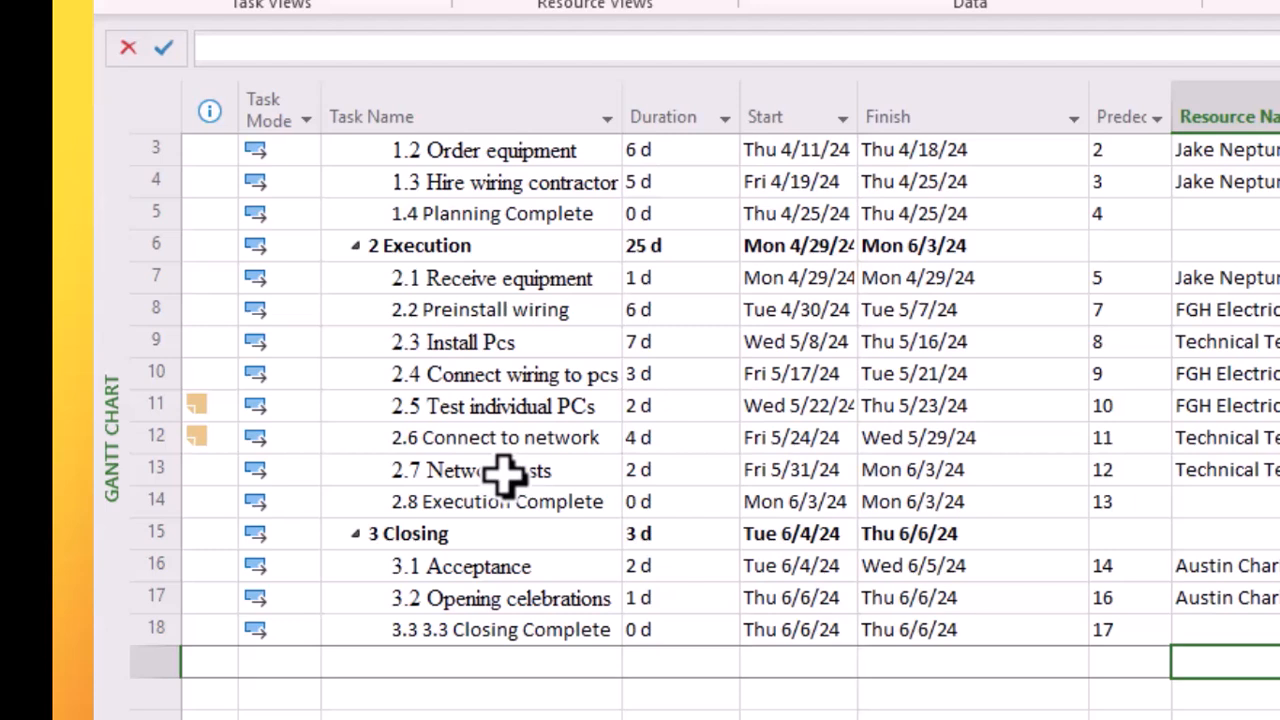
# Add the note "This is a very important sets of tests" to task 2.7 Network tests
pyautogui.rightClick(500, 475)
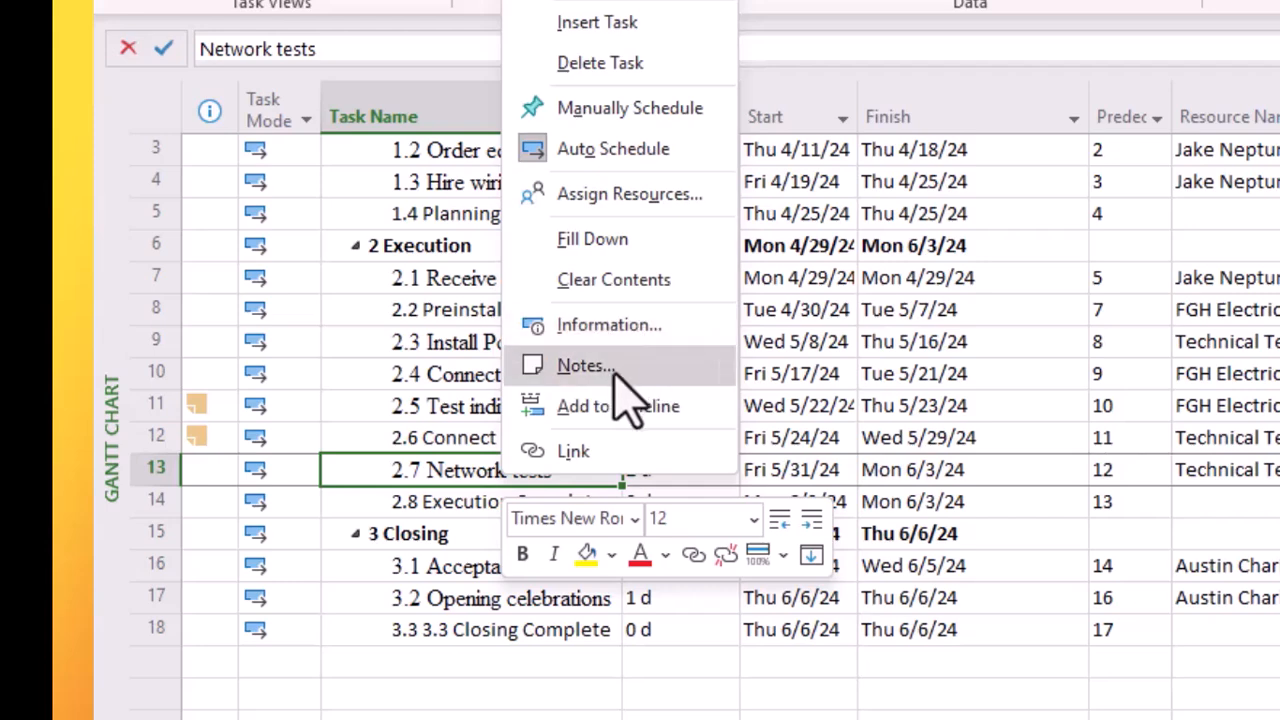
pyautogui.click(641, 334)
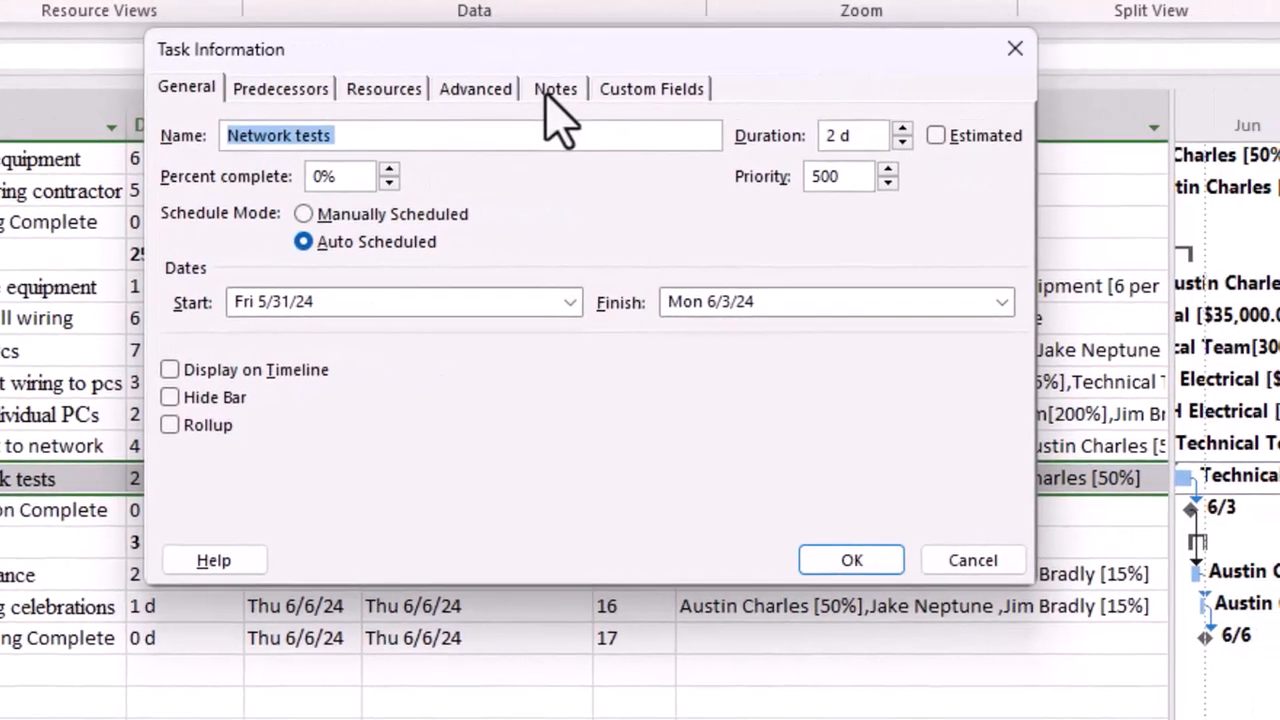
pyautogui.click(552, 90)
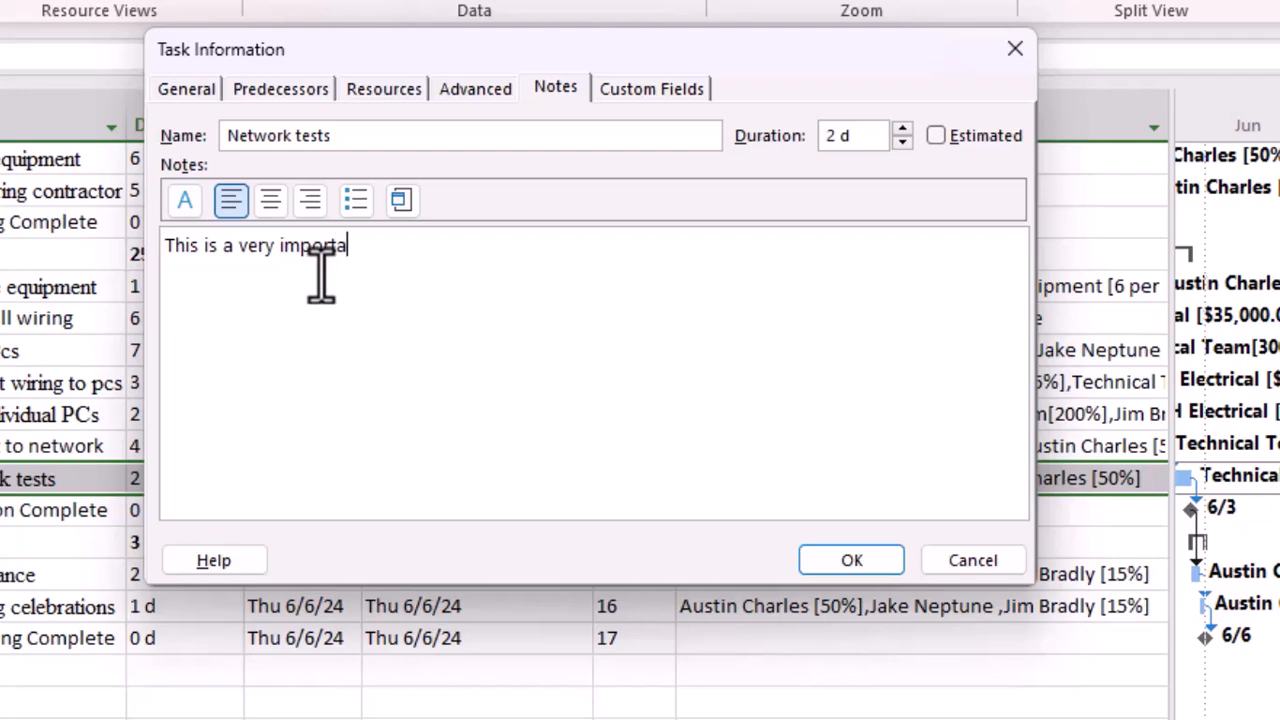
pyautogui.press('BackSpace')
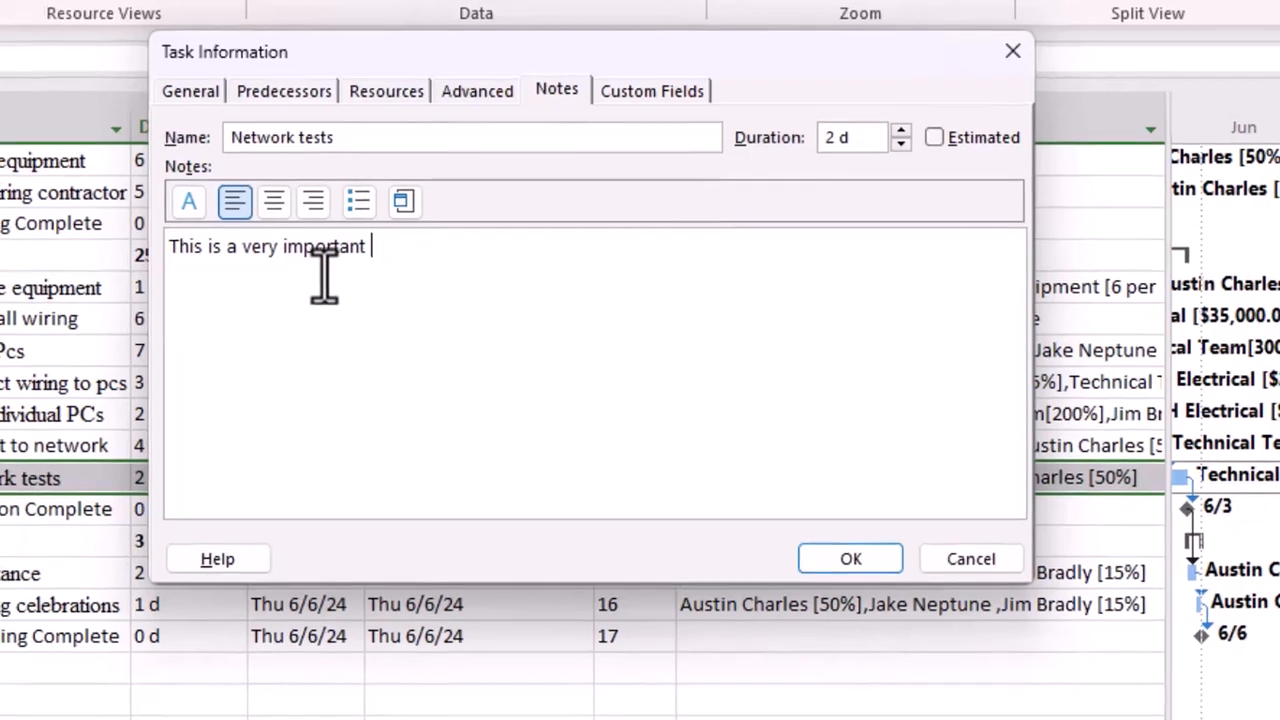
pyautogui.write('sets of tests')
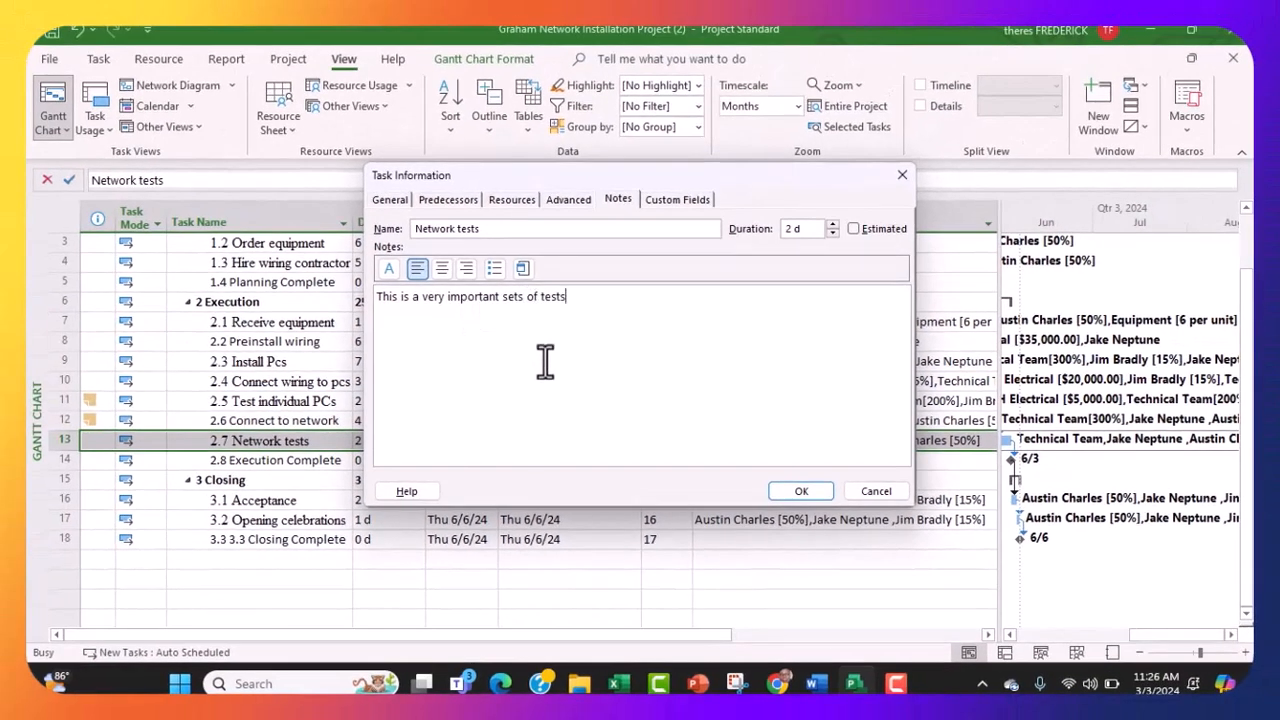
pyautogui.click(829, 491)
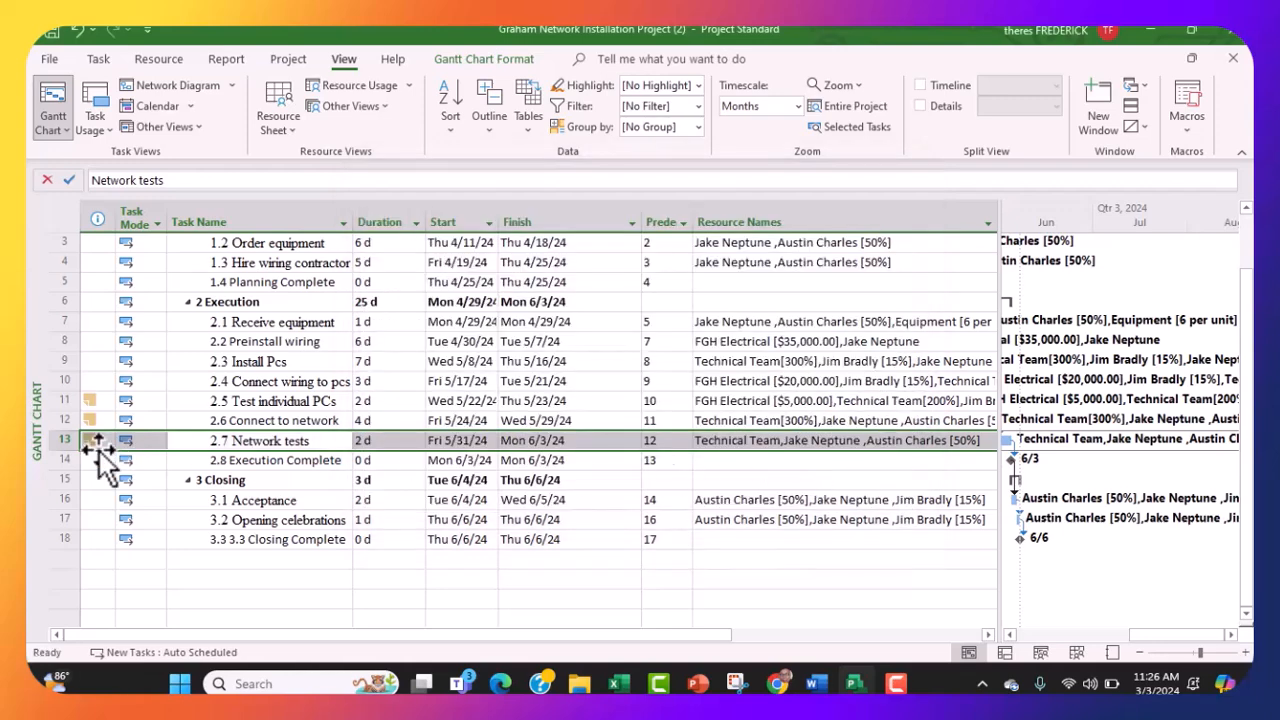
pyautogui.moveTo(92, 444)
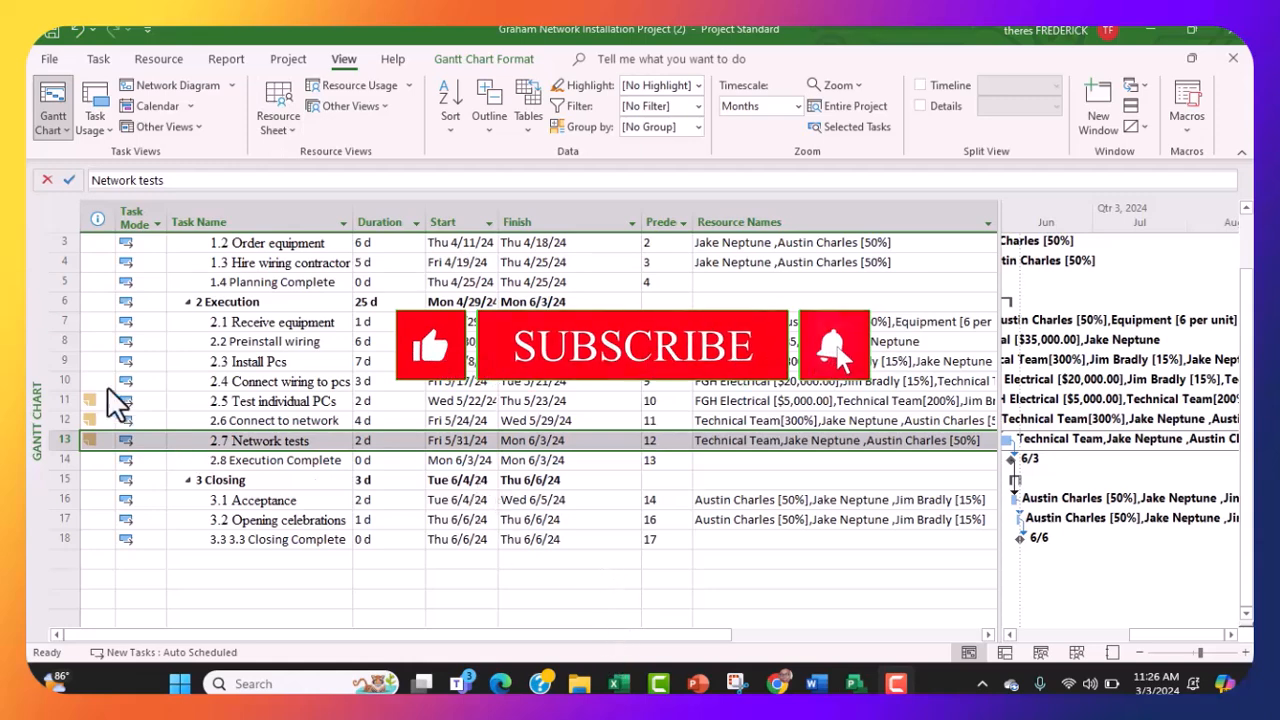
# Switch to the Resource Sheet view and show its Cost table to review the cost of each resource
pyautogui.rightClick(38, 316)
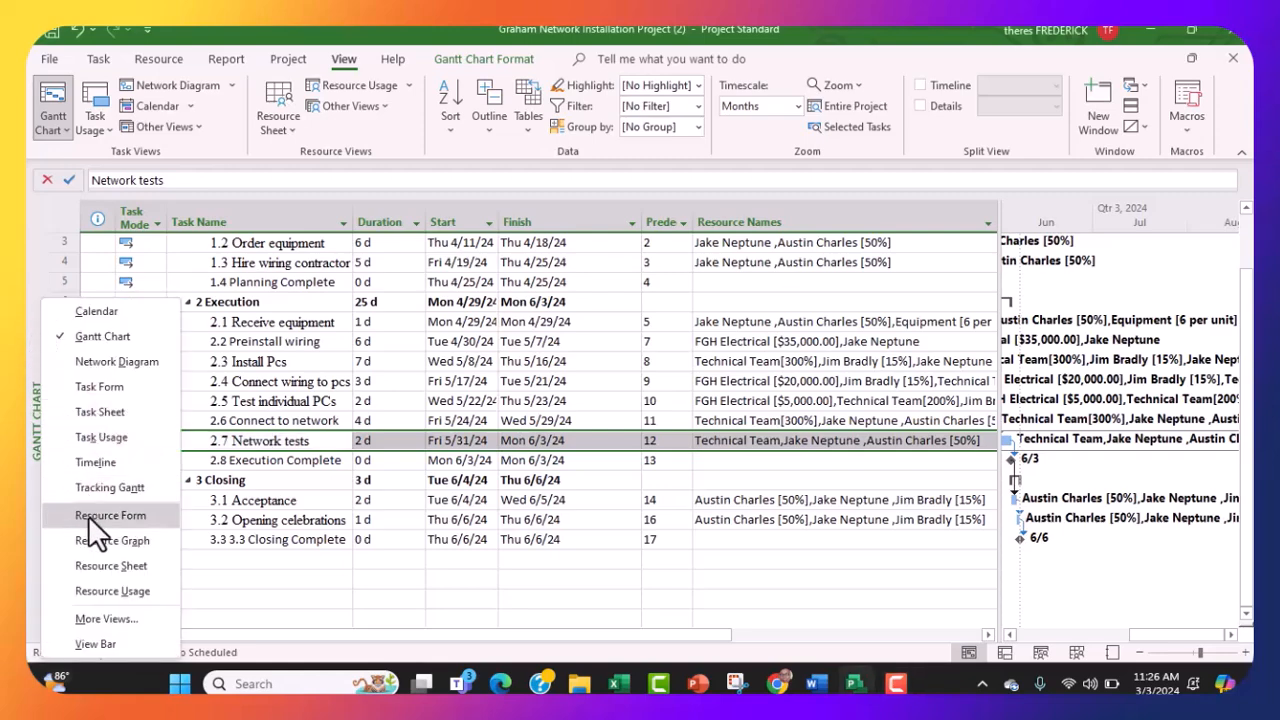
pyautogui.click(103, 562)
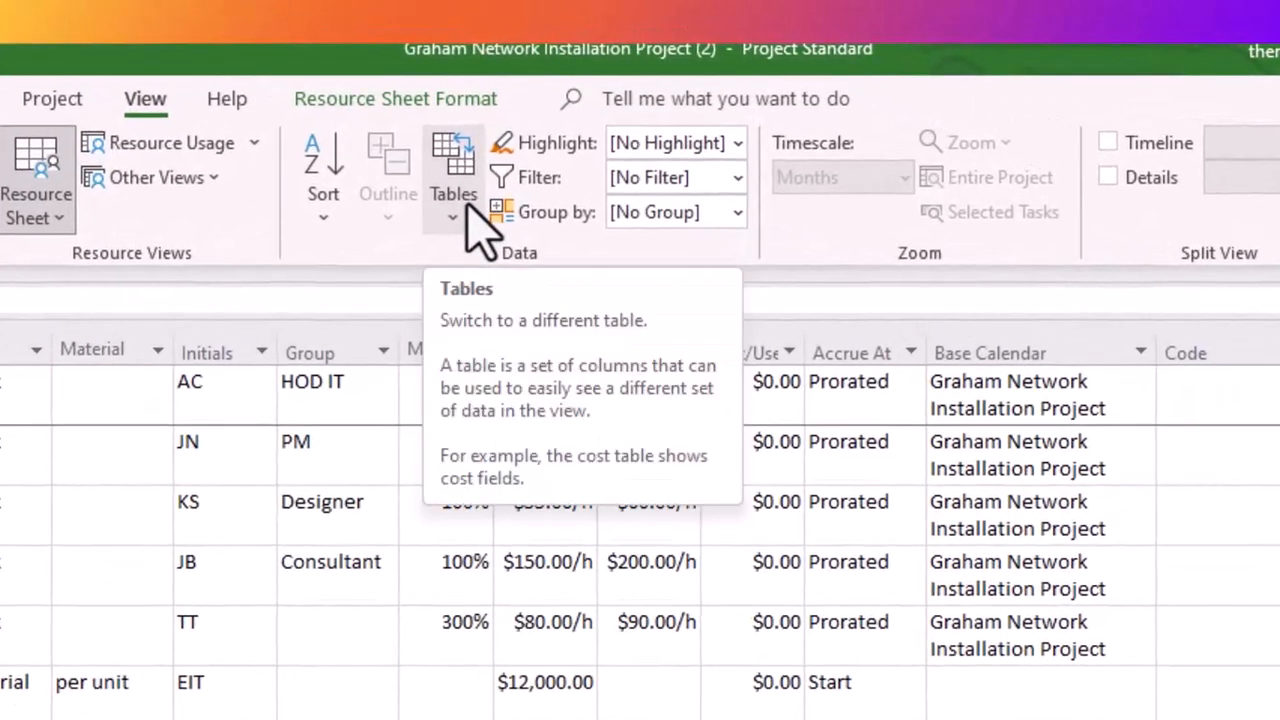
pyautogui.click(452, 218)
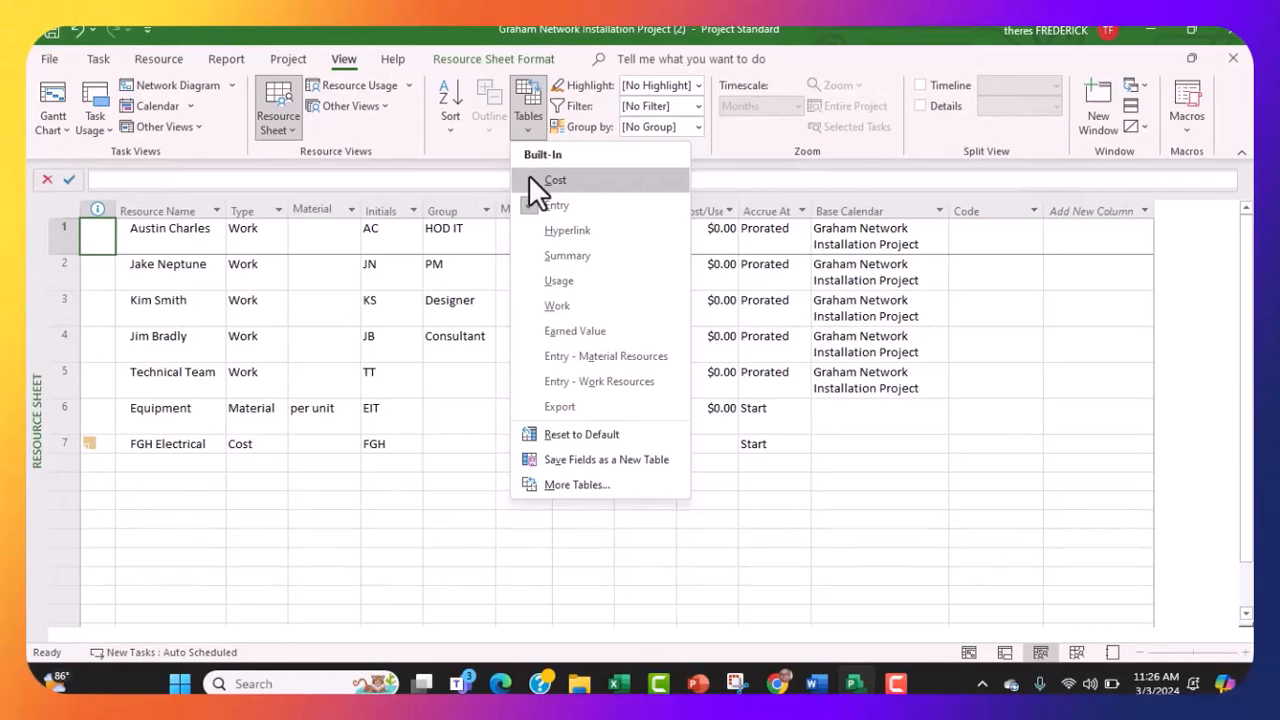
pyautogui.click(531, 179)
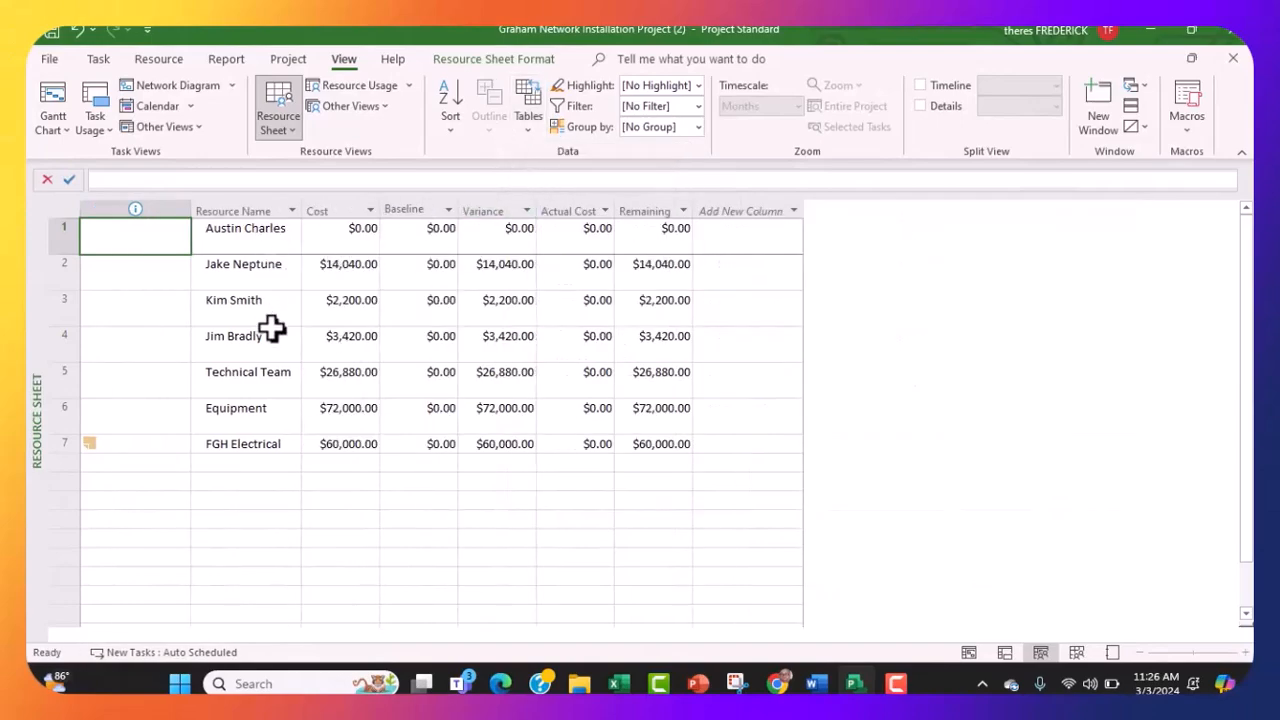